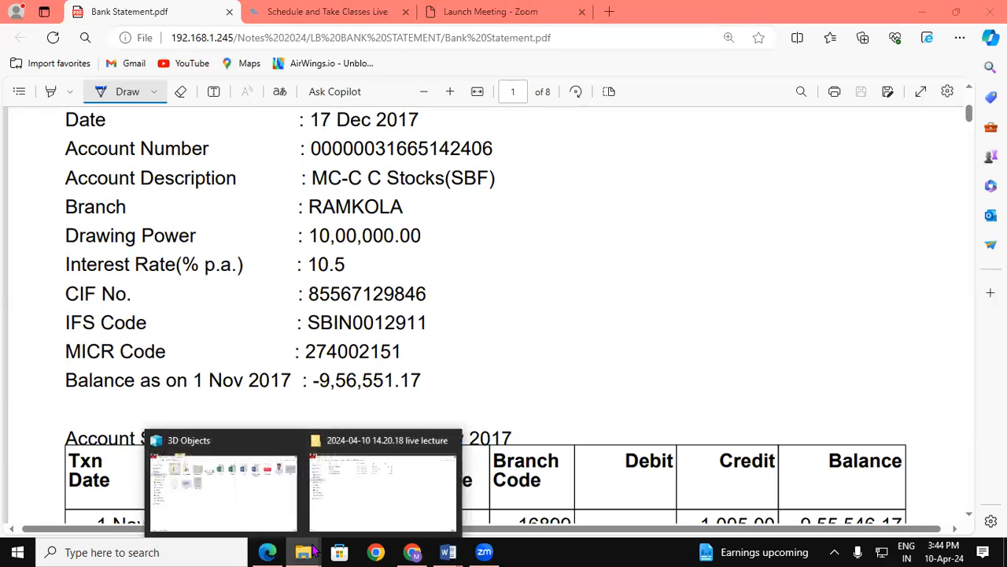
Step: Close both open File Explorer windows
{"action": "left_click", "coordinate": [288, 439]}
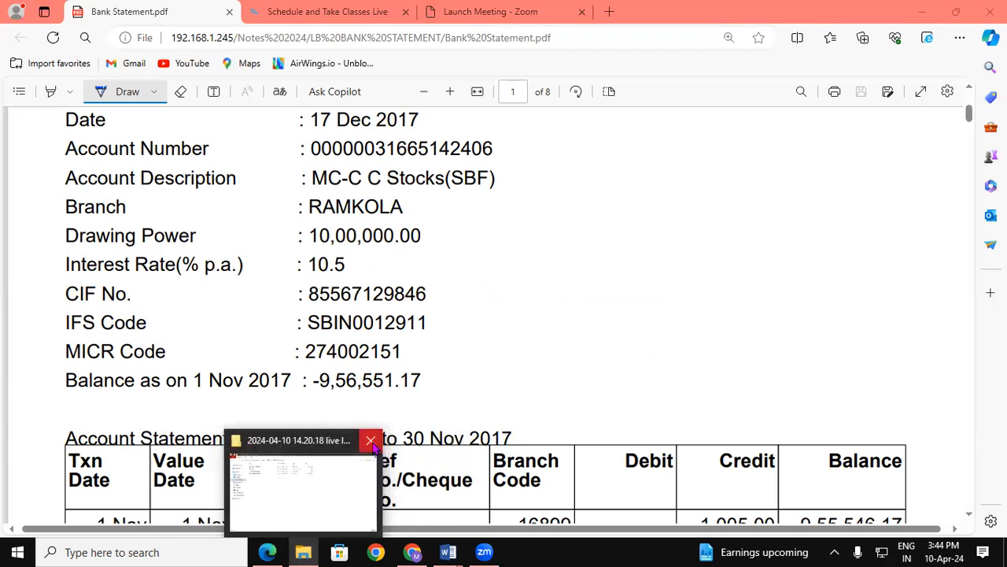
{"action": "left_click", "coordinate": [372, 441]}
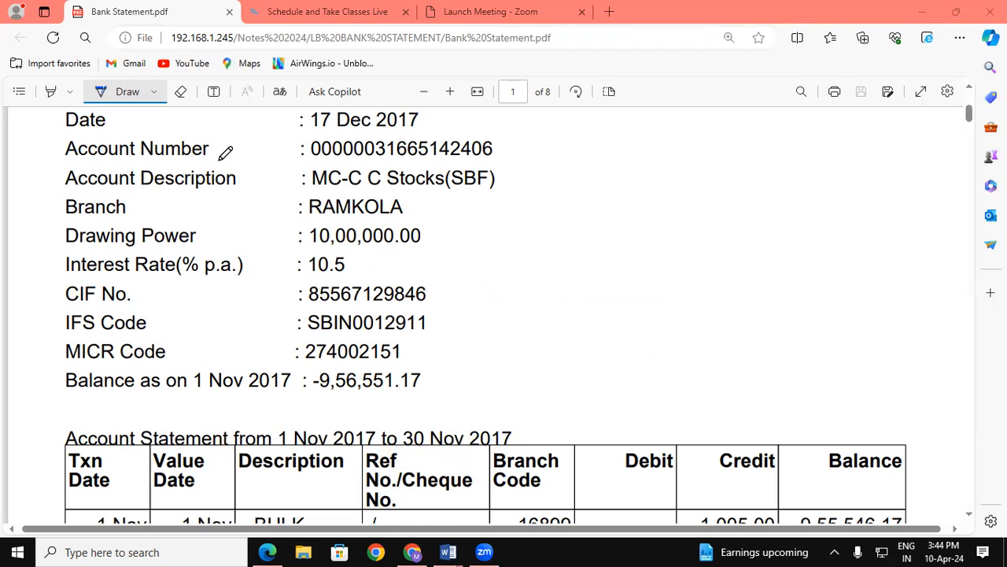
Step: Underline the 1 Nov 2017 balance in the bank statement with the drawing pen and handwrite an underlined "Cr" beside it, separated by a vertical line
{"action": "left_click", "coordinate": [126, 91]}
{"action": "left_click_drag", "start_coordinate": [314, 396], "coordinate": [434, 398]}
{"action": "left_click_drag", "start_coordinate": [439, 347], "coordinate": [441, 419]}
{"action": "mouse_move", "coordinate": [466, 363]}
{"action": "left_mouse_down"}
{"action": "mouse_move", "coordinate": [467, 388]}
{"action": "mouse_move", "coordinate": [495, 368]}
{"action": "left_mouse_up"}
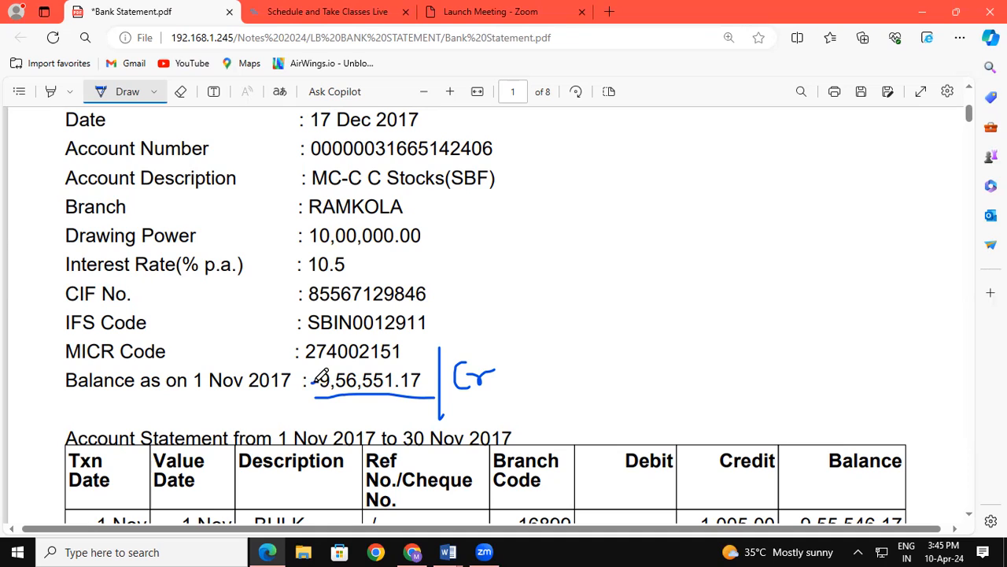
{"action": "left_click_drag", "start_coordinate": [455, 398], "coordinate": [483, 404]}
{"action": "key", "text": "super+d"}
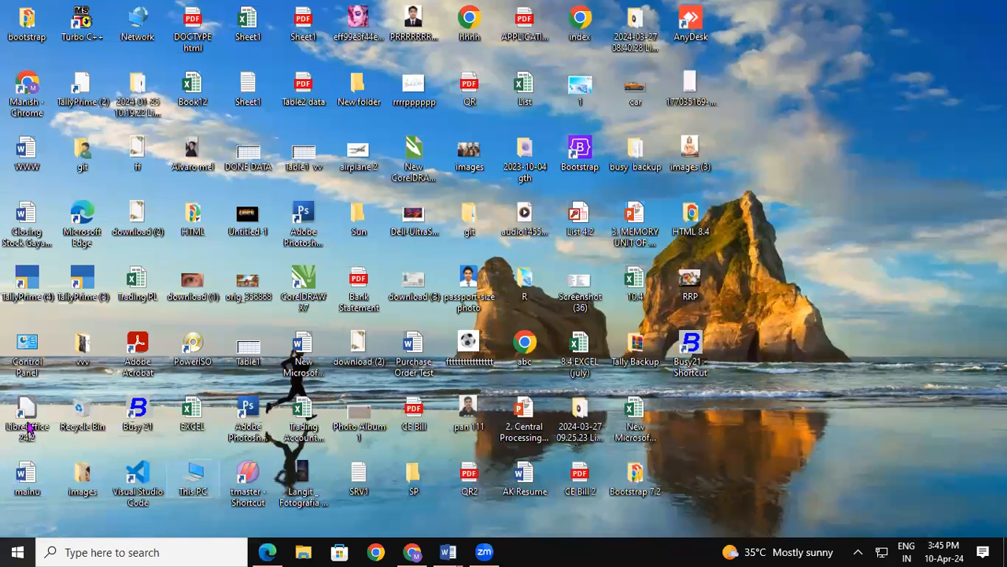
{"action": "double_click", "coordinate": [34, 285]}
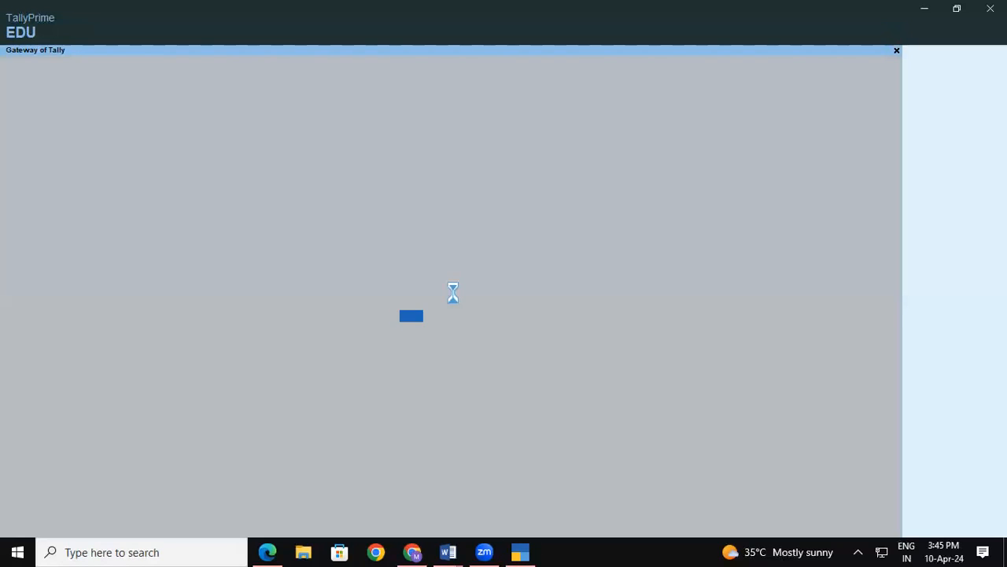
{"action": "left_click", "coordinate": [297, 319]}
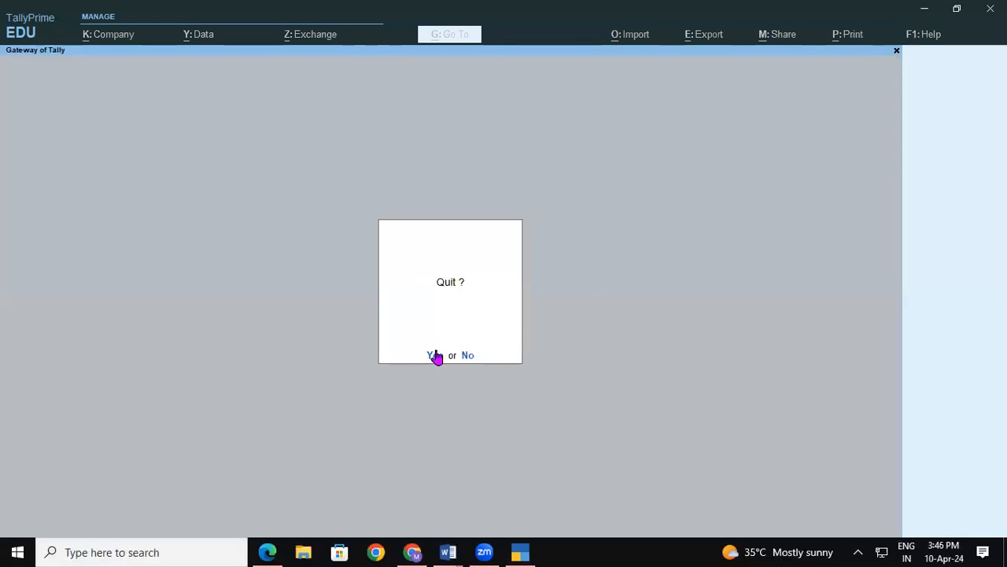
{"action": "left_click", "coordinate": [436, 356]}
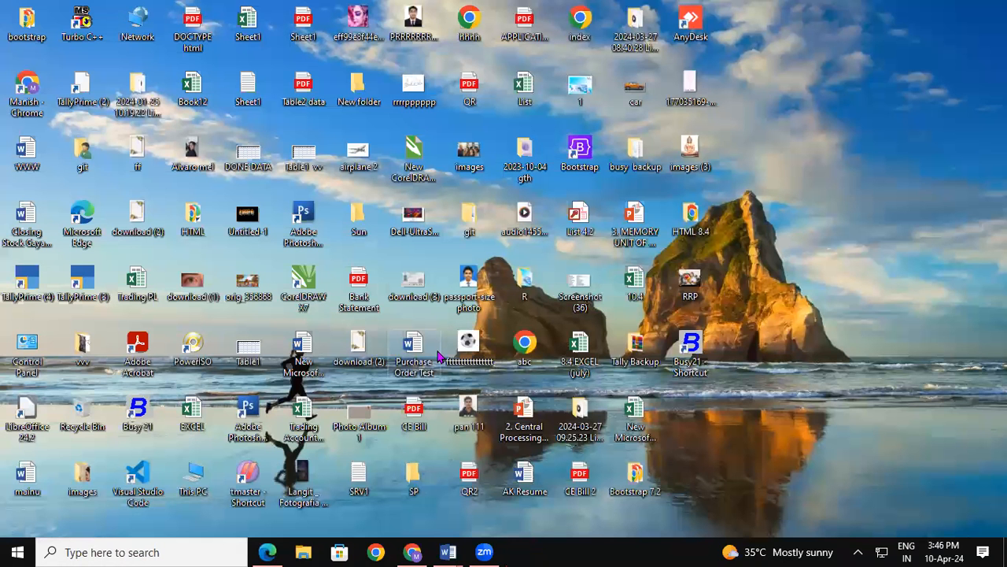
Step: Launch Busy 21 from the desktop and dismiss the Change Financial Year message
{"action": "double_click", "coordinate": [139, 411]}
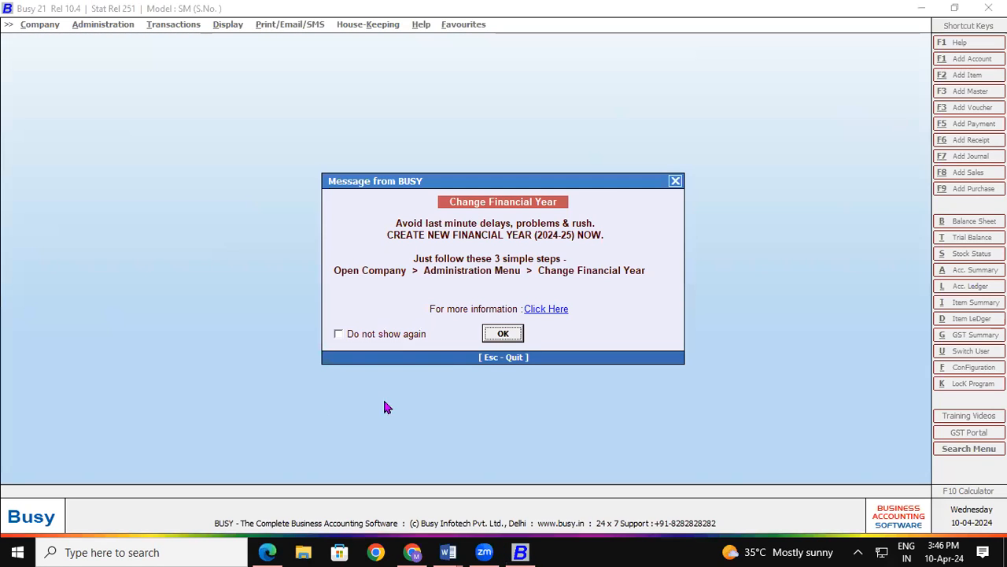
{"action": "left_click", "coordinate": [496, 336]}
{"action": "left_click", "coordinate": [590, 308]}
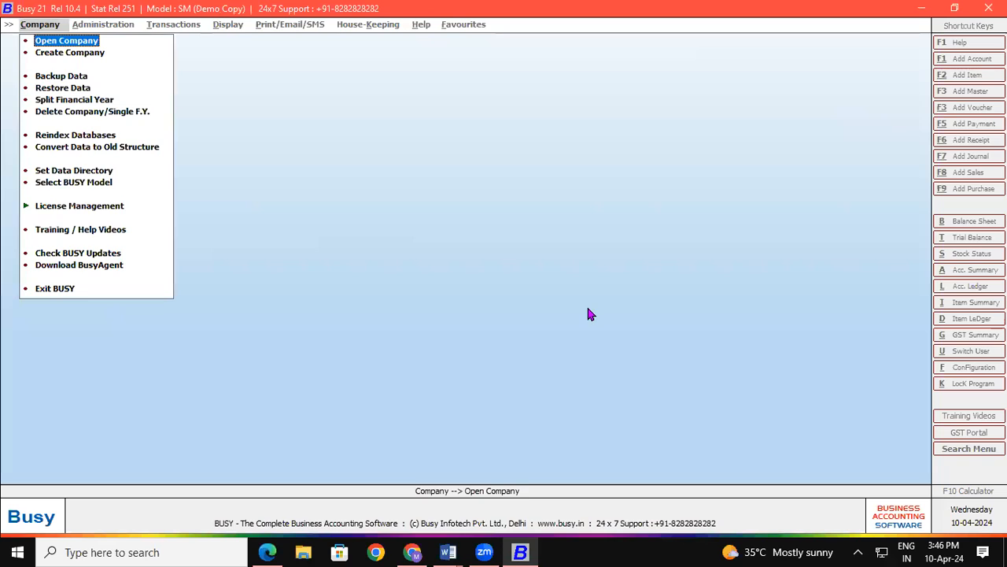
Step: Open the company SHRI RAM BUILDING MATERIAL 3.4 and log in by entering the user name and account password
{"action": "left_click", "coordinate": [73, 41]}
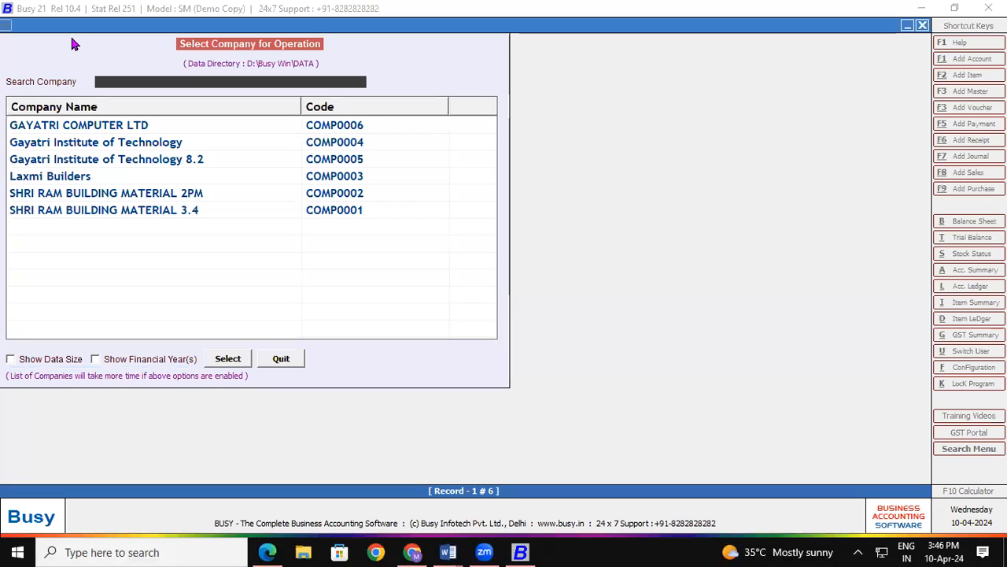
{"action": "double_click", "coordinate": [145, 209]}
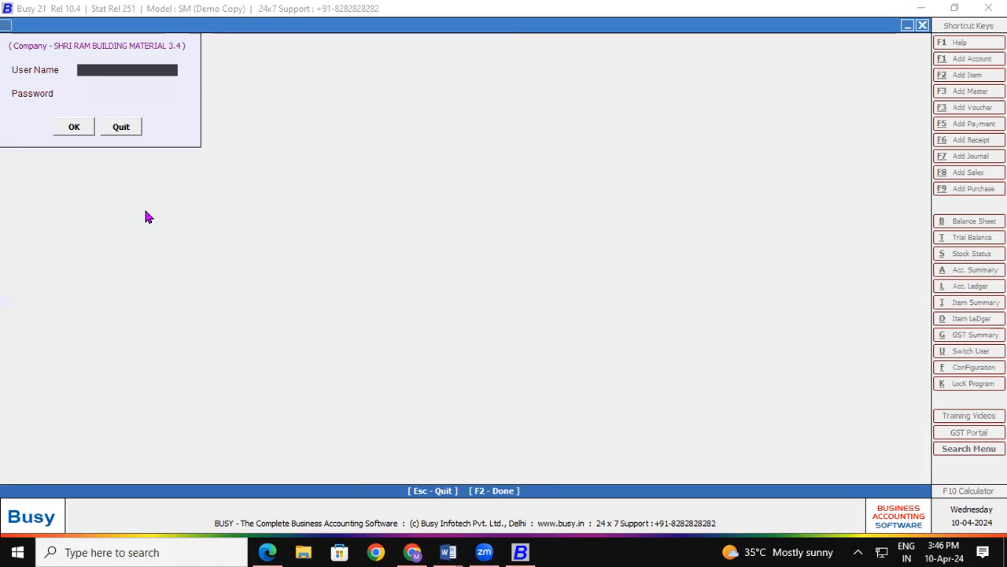
{"action": "type", "text": "RAM"}
{"action": "key", "text": "Return"}
{"action": "type", "text": "***"}
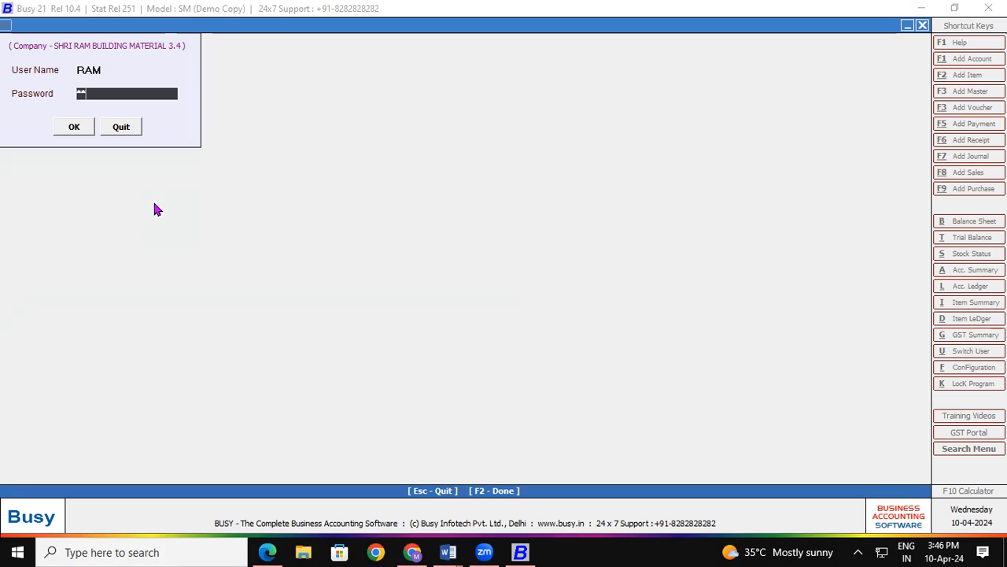
{"action": "key", "text": "Return"}
{"action": "key", "text": "Return"}
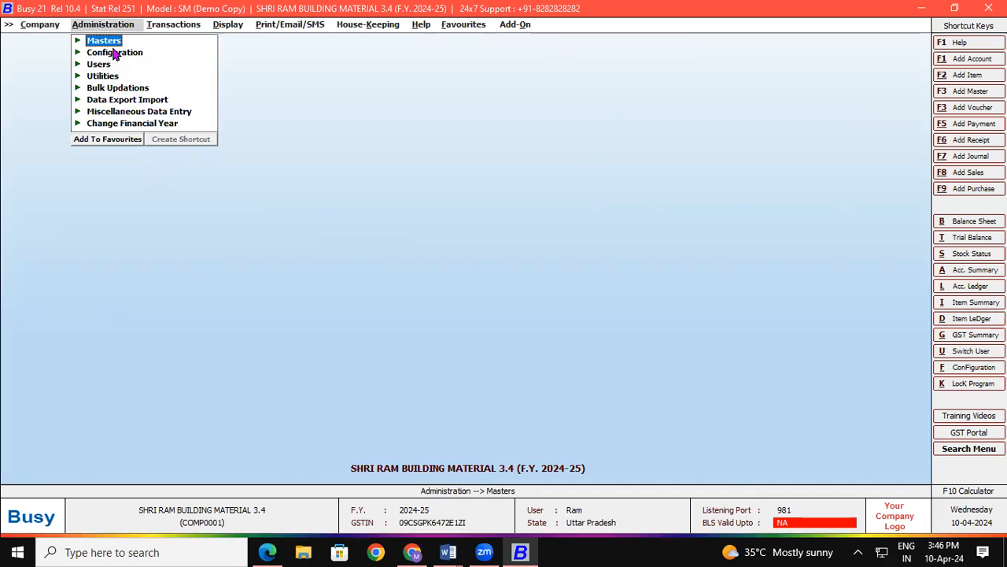
Step: Start a new account master named SBI LOAN A/C NEW and assign it to the Bank O/D Account group
{"action": "left_click", "coordinate": [110, 41]}
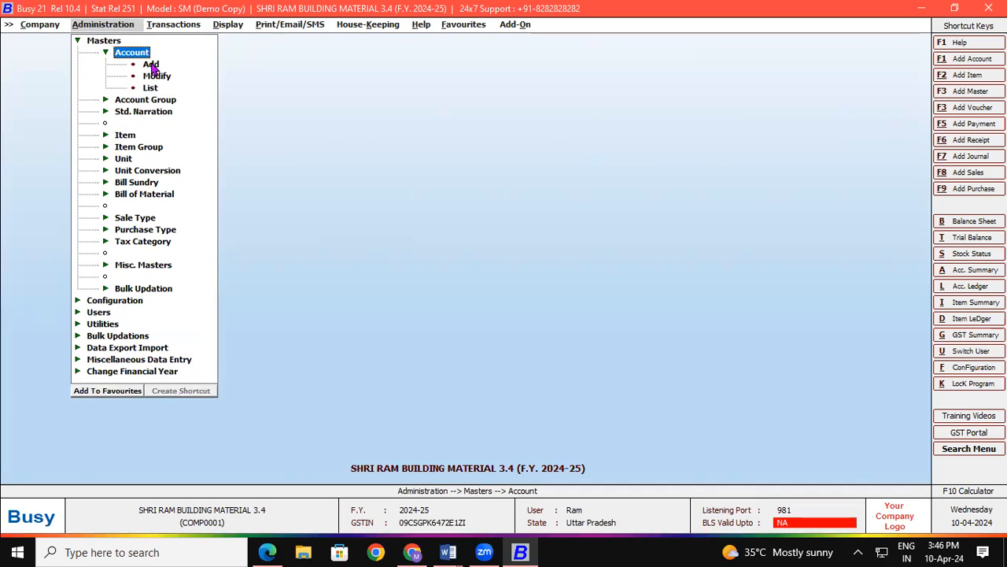
{"action": "left_click", "coordinate": [150, 64]}
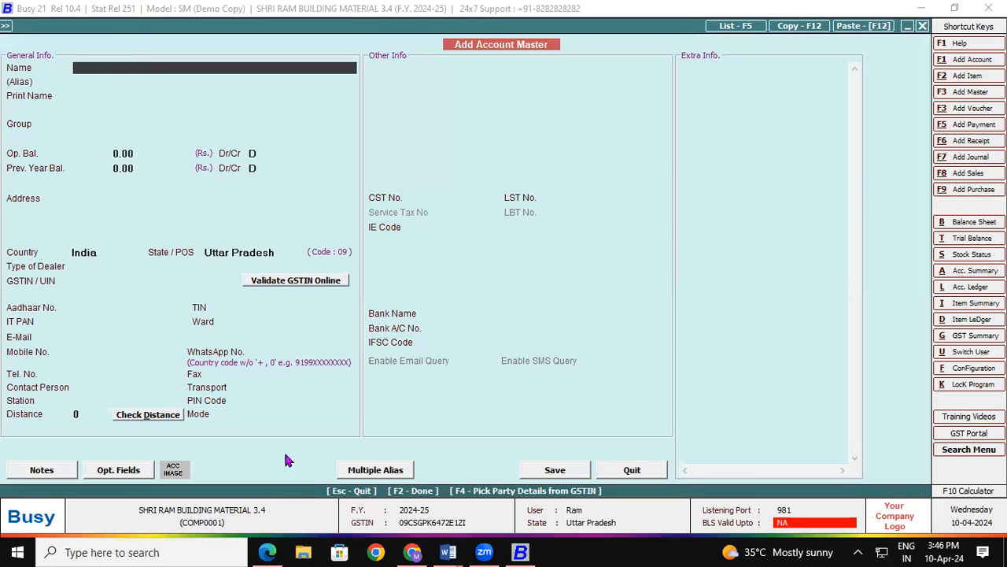
{"action": "left_click", "coordinate": [269, 552]}
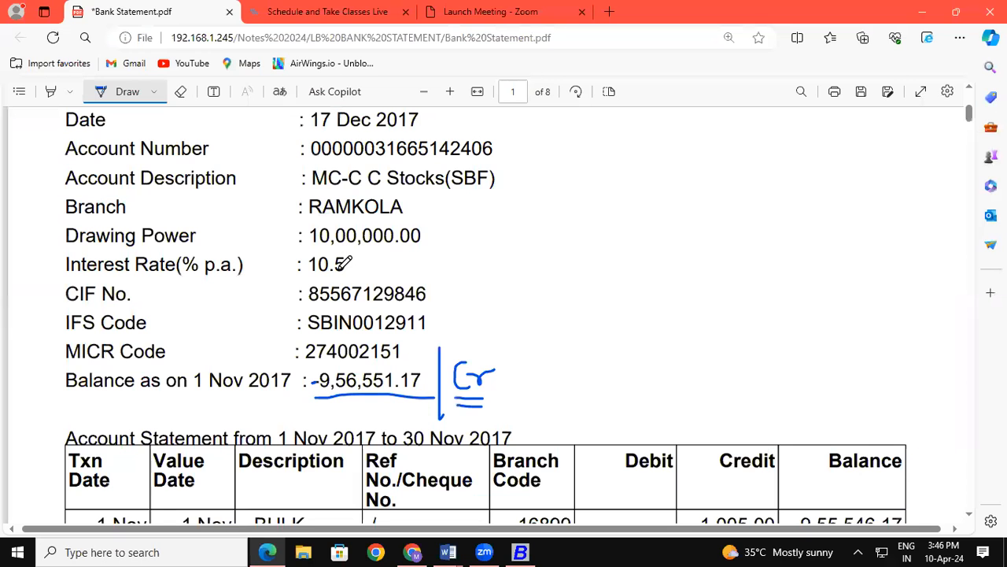
{"action": "left_click", "coordinate": [521, 552]}
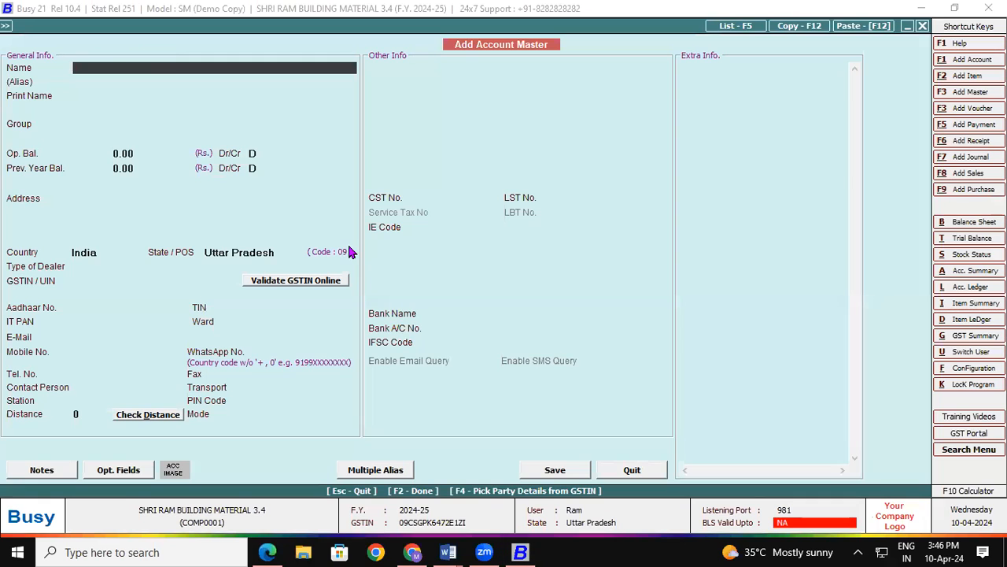
{"action": "type", "text": "SBI LOAN A/C NEW"}
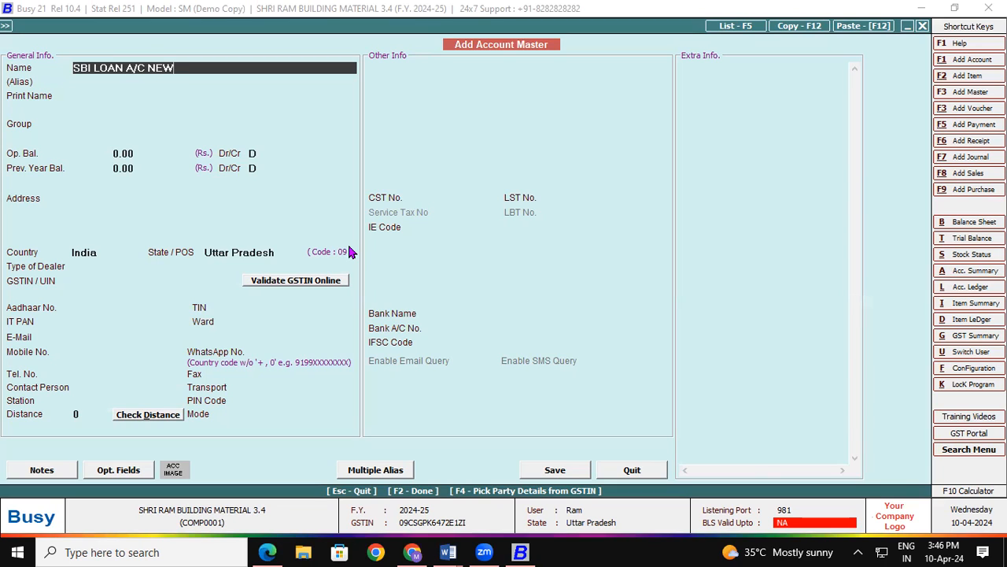
{"action": "key", "text": "Return"}
{"action": "key", "text": "Return"}
{"action": "key", "text": "Return"}
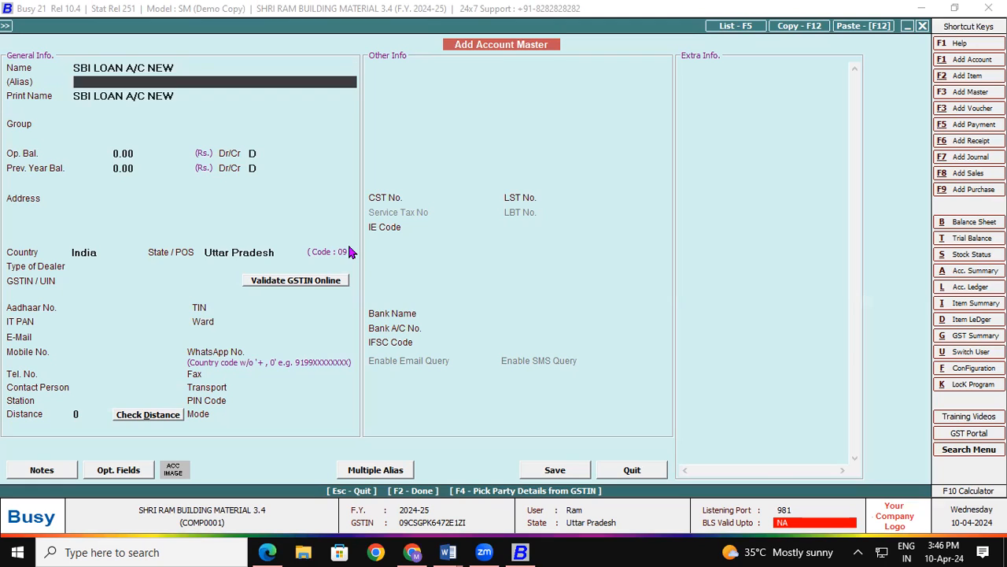
{"action": "type", "text": "BA"}
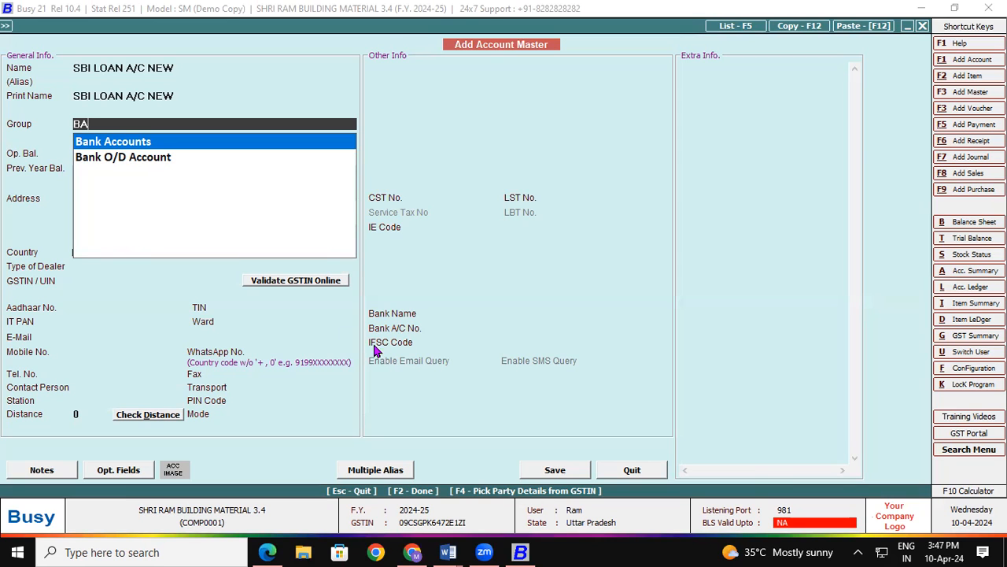
{"action": "left_click", "coordinate": [139, 159]}
{"action": "left_click", "coordinate": [138, 158]}
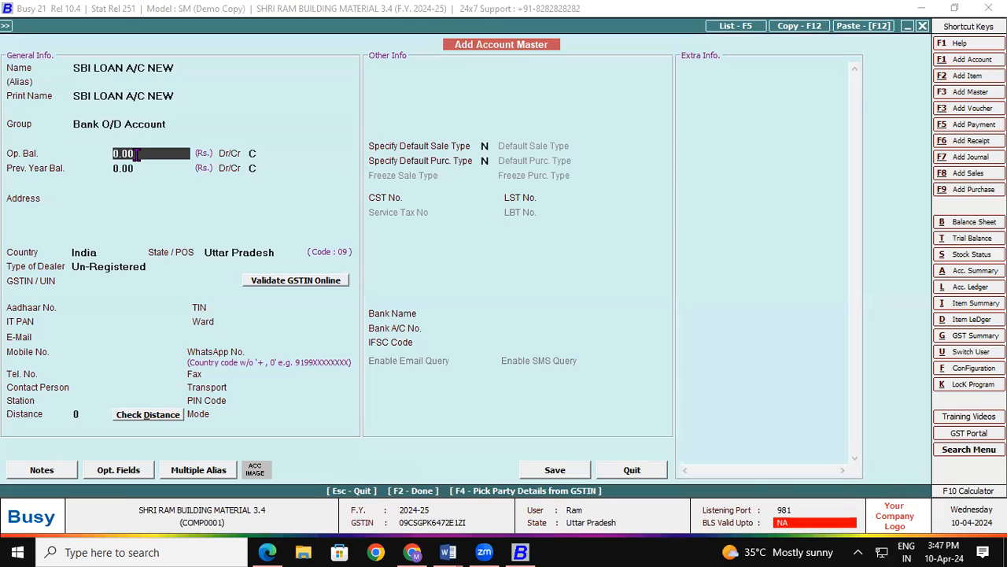
Step: Enter the bank statement's balance of 9,56,551.17 as the credit opening balance and save the account master
{"action": "left_click", "coordinate": [268, 551]}
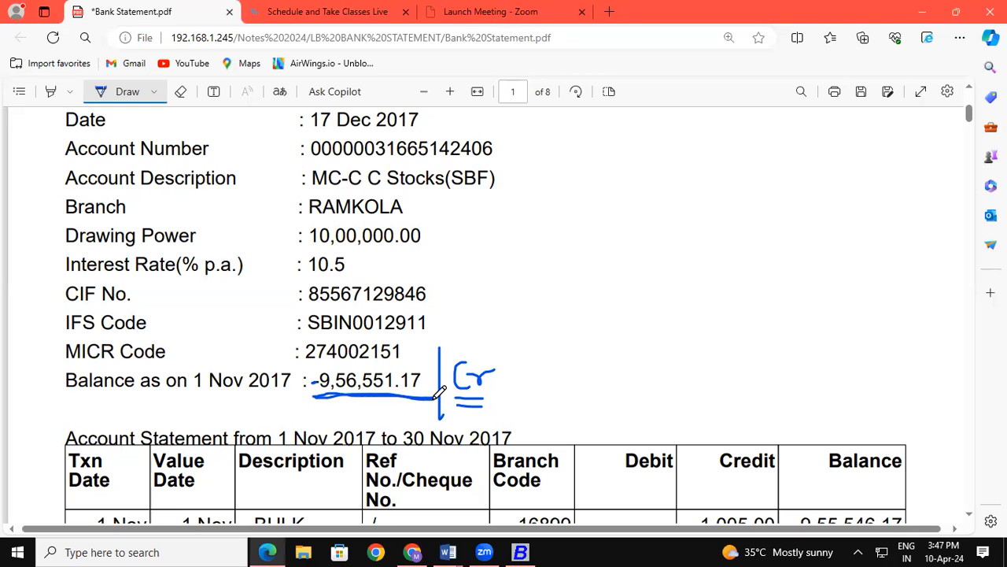
{"action": "left_click", "coordinate": [525, 551]}
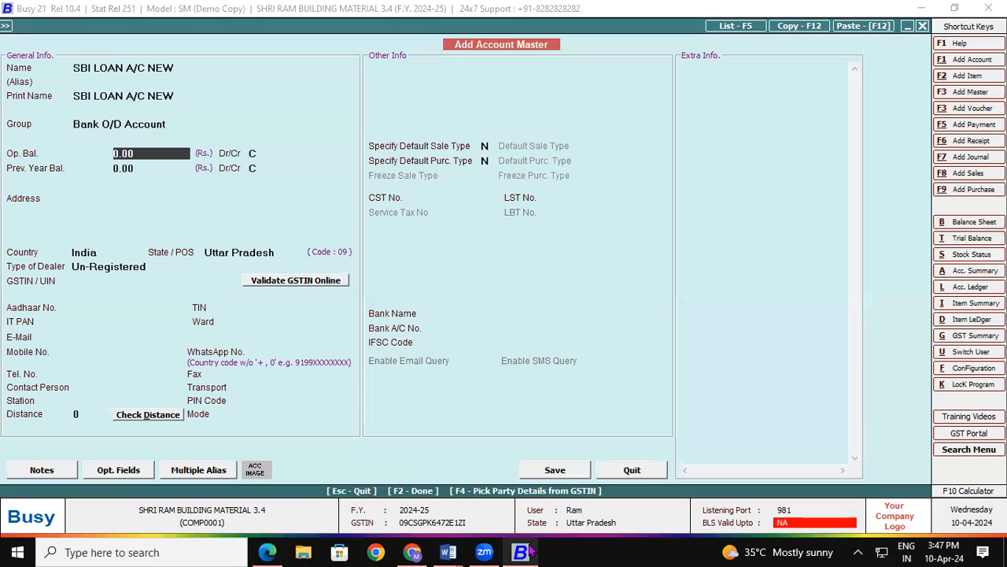
{"action": "type", "text": "9,56,5"}
{"action": "type", "text": "51.1"}
{"action": "type", "text": "7"}
{"action": "key", "text": "Return"}
{"action": "key", "text": "Return"}
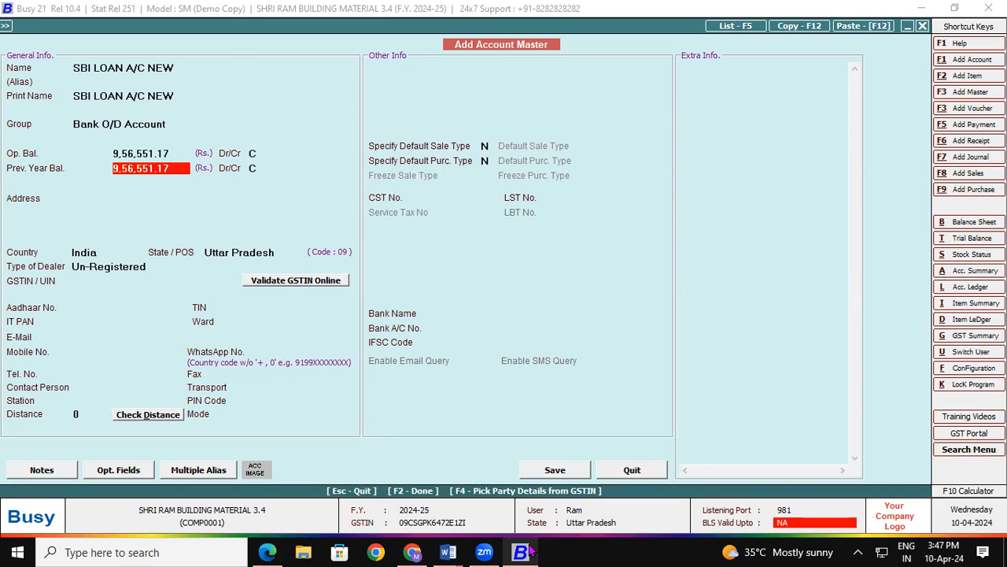
{"action": "left_click", "coordinate": [577, 471]}
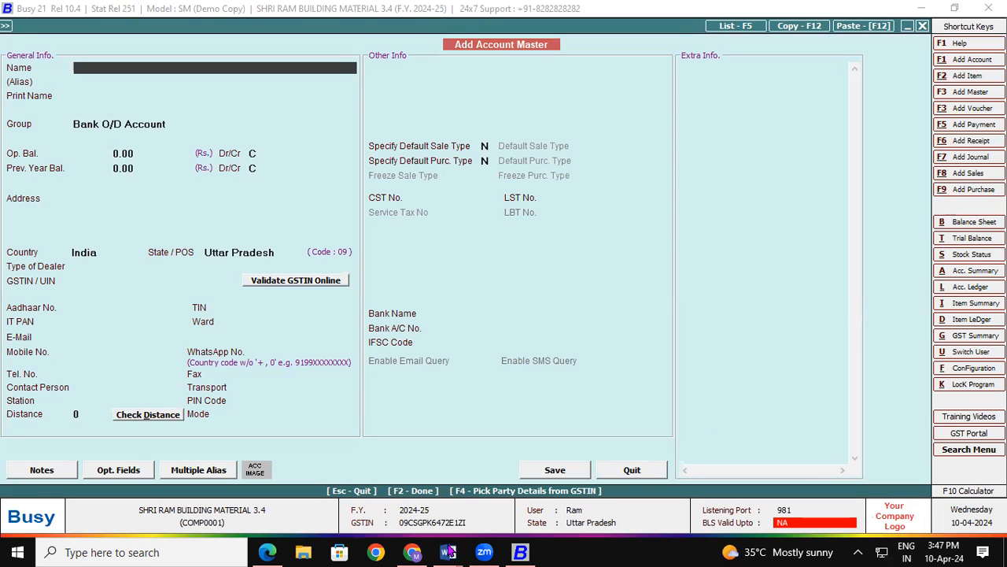
Step: Switch to the bank statement in Edge, underline the first transaction's 1,005.00 credit and bracket its BULK POSTING description
{"action": "left_click", "coordinate": [267, 552]}
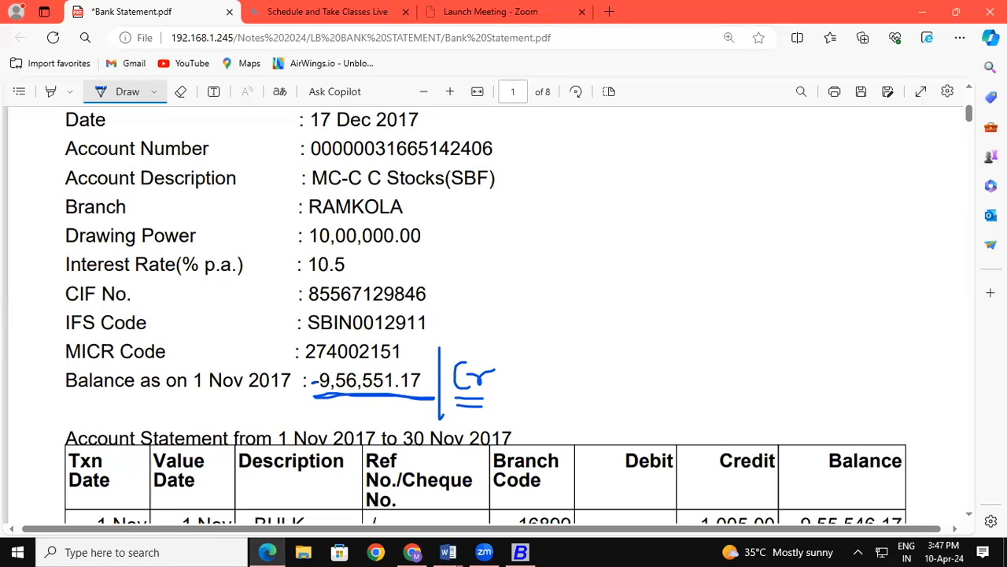
{"action": "scroll", "coordinate": [972, 518], "scroll_direction": "down", "scroll_amount": 1}
{"action": "scroll", "coordinate": [972, 518], "scroll_direction": "down", "scroll_amount": 6}
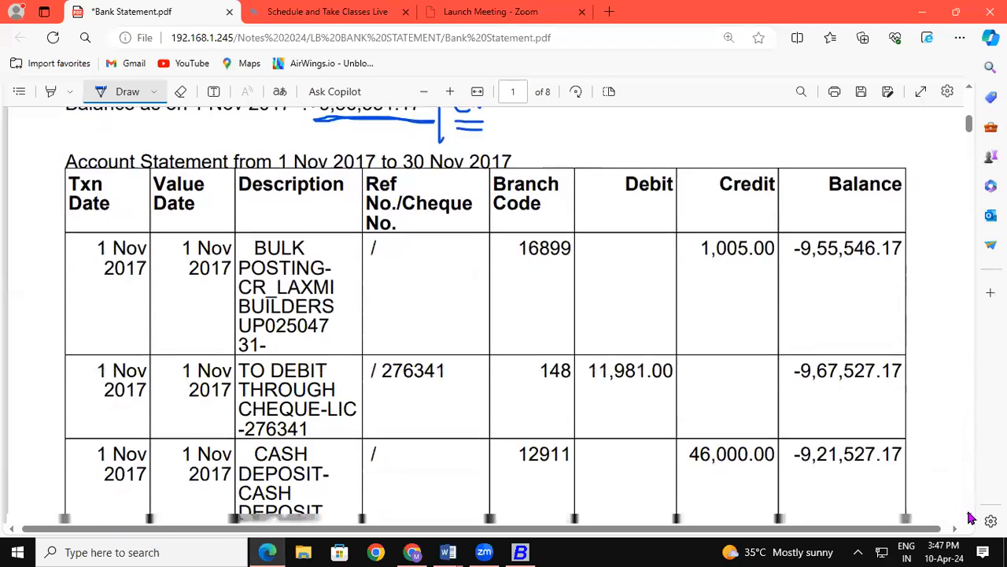
{"action": "left_click_drag", "start_coordinate": [696, 205], "coordinate": [768, 205]}
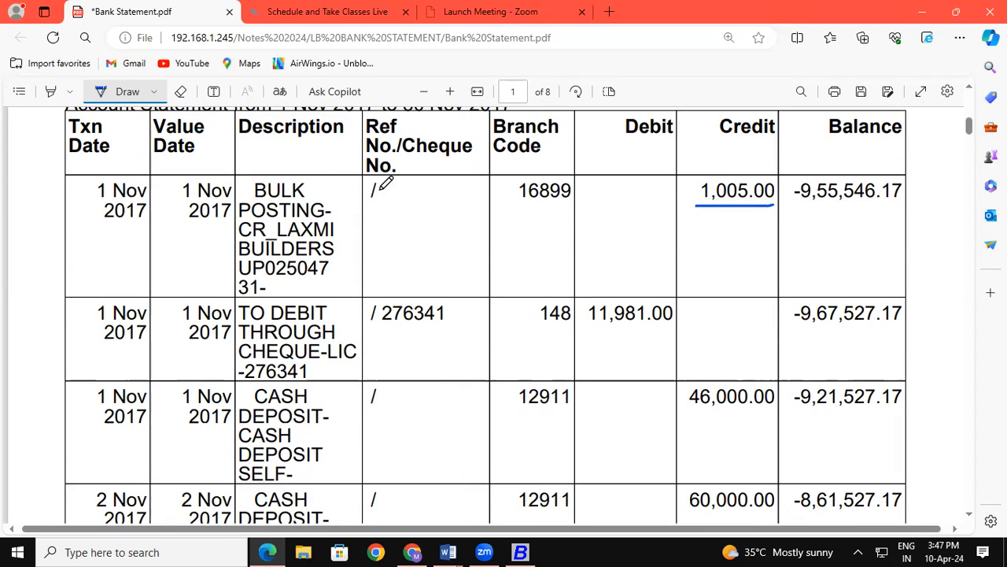
{"action": "mouse_move", "coordinate": [323, 181]}
{"action": "left_mouse_down"}
{"action": "mouse_move", "coordinate": [342, 183]}
{"action": "mouse_move", "coordinate": [341, 206]}
{"action": "mouse_move", "coordinate": [330, 213]}
{"action": "left_mouse_up"}
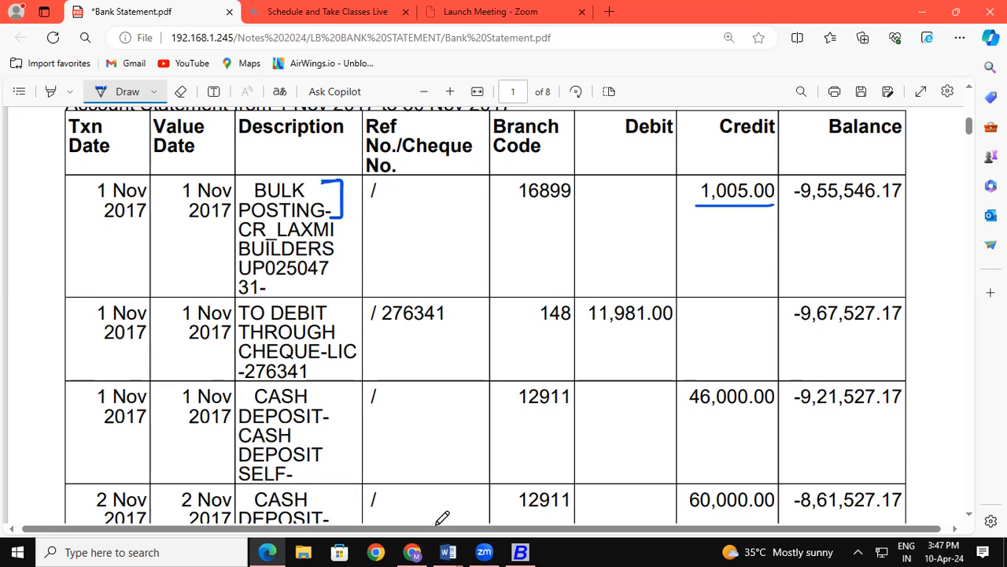
Step: Open a new receipt voucher in Busy 21 and draw a downward arrow beside the 1,005.00 credit in the bank statement
{"action": "left_click", "coordinate": [521, 552]}
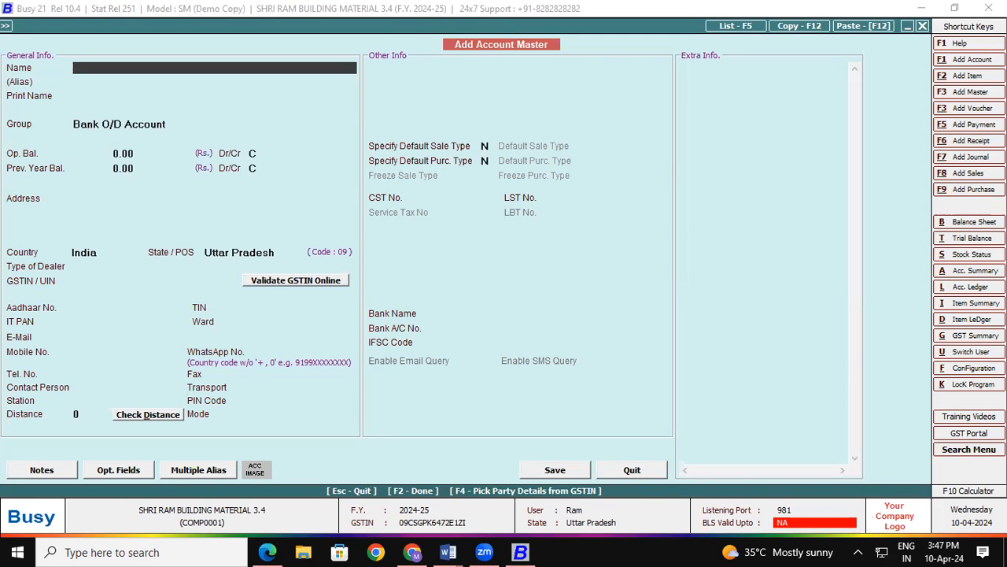
{"action": "left_click", "coordinate": [972, 140]}
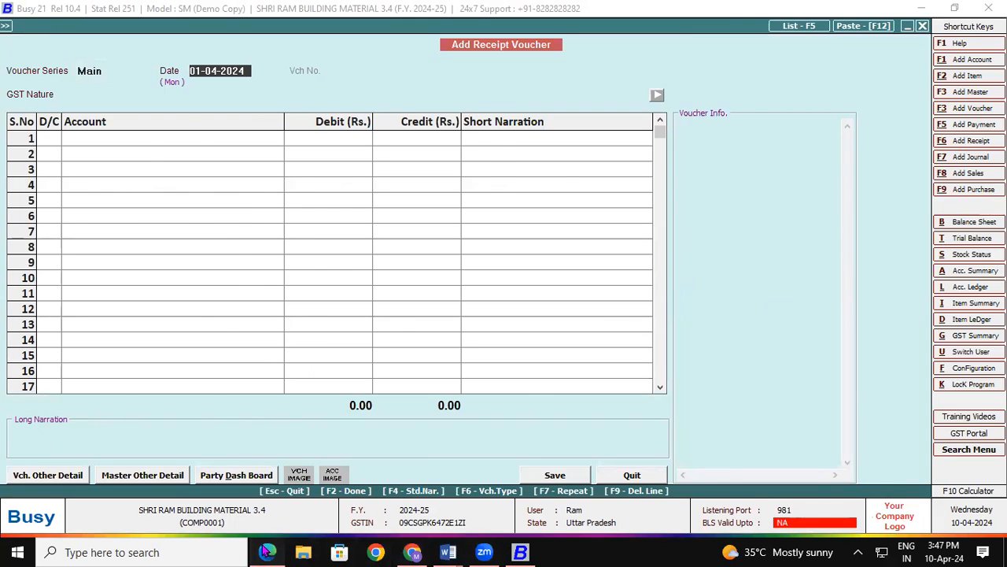
{"action": "left_click", "coordinate": [268, 551]}
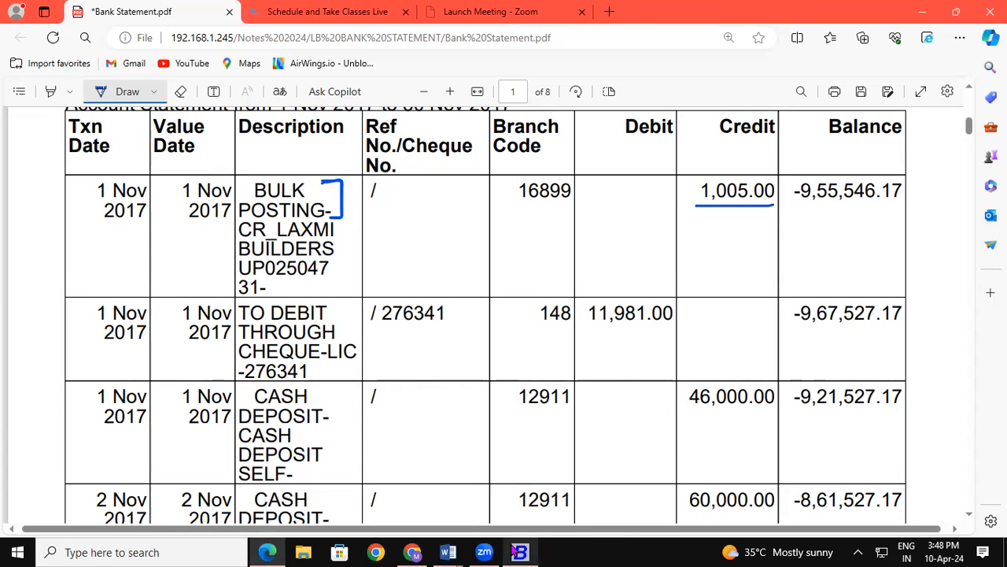
{"action": "left_click_drag", "start_coordinate": [689, 184], "coordinate": [686, 222]}
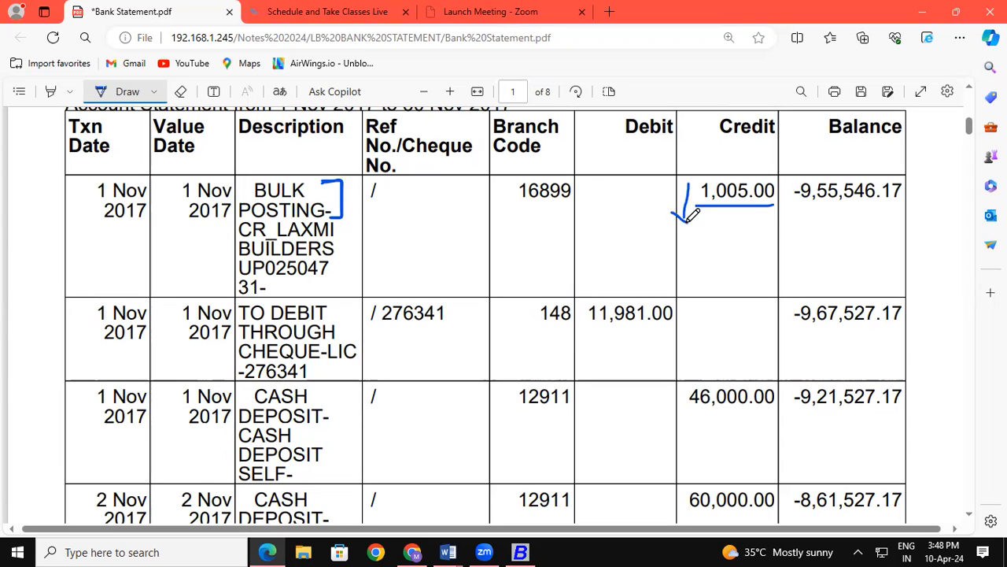
Step: Switch to Busy 21 and start the receipt voucher's first credit line, keeping the date 01-04-2024 and GST nature Not Applicable
{"action": "left_click", "coordinate": [521, 551]}
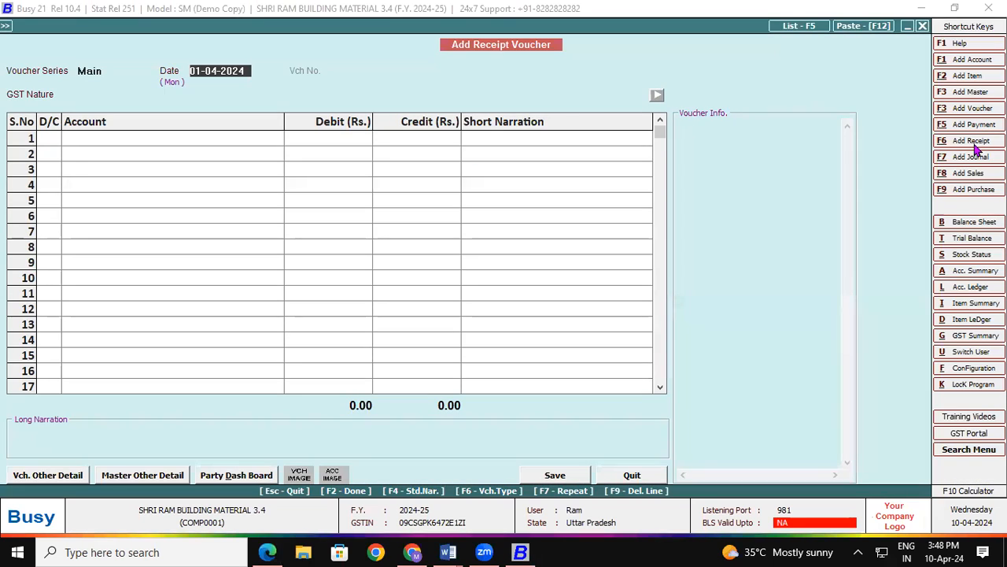
{"action": "key", "text": "Return"}
{"action": "key", "text": "Return"}
{"action": "key", "text": "Return"}
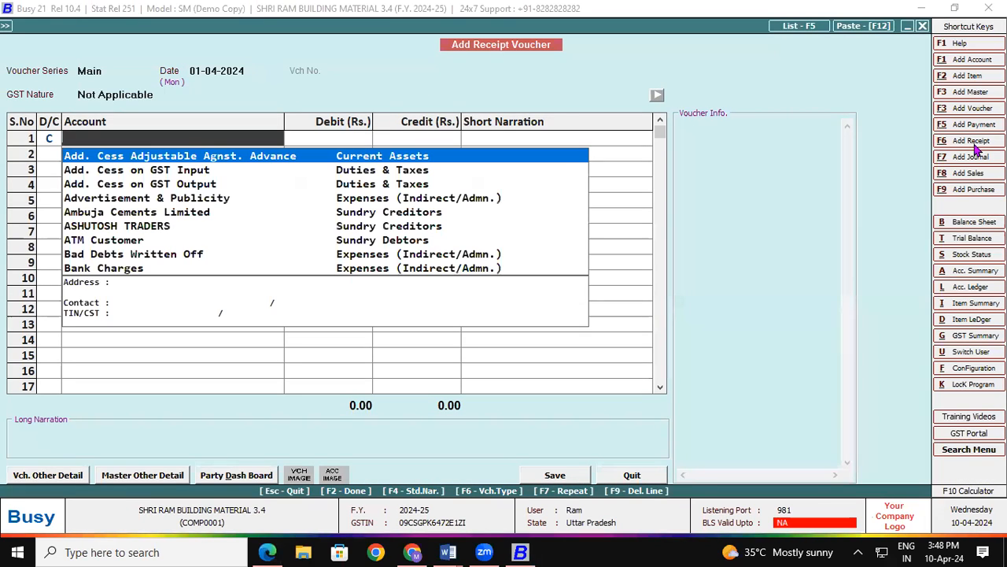
Step: Start a new account master from the receipt voucher and name it Atm Customer New
{"action": "key", "text": "F3"}
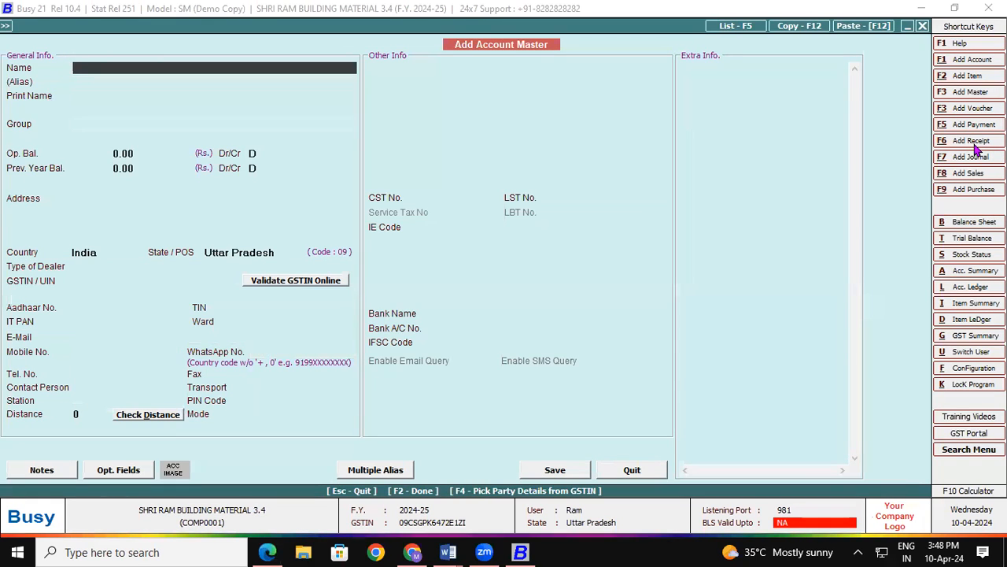
{"action": "type", "text": "a"}
{"action": "key", "text": "BackSpace"}
{"action": "type", "text": "Atm Customer"}
{"action": "key", "text": "Return"}
{"action": "key", "text": "Return"}
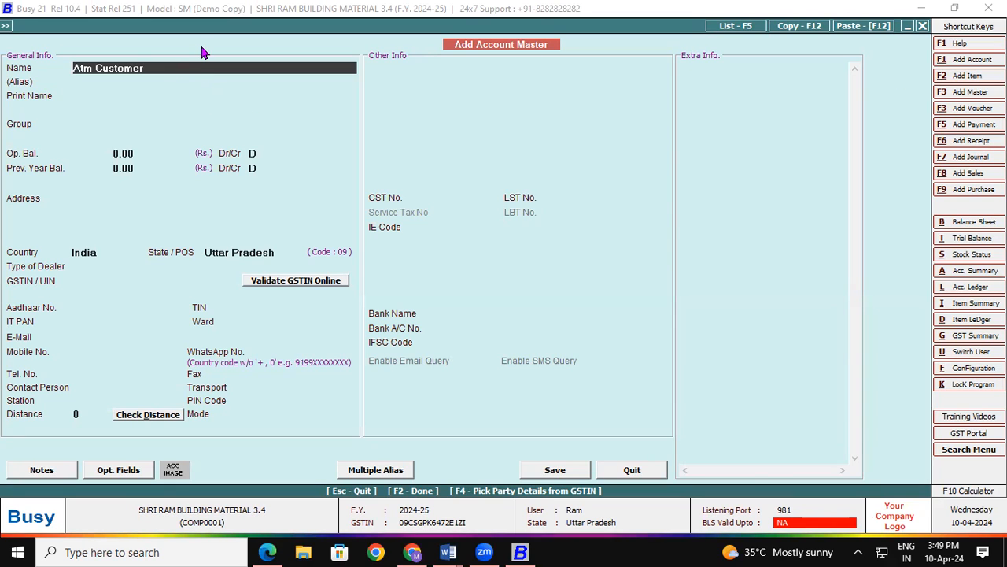
{"action": "type", "text": "sun"}
{"action": "key", "text": "BackSpace"}
{"action": "key", "text": "BackSpace"}
{"action": "key", "text": "BackSpace"}
{"action": "type", "text": "New"}
{"action": "key", "text": "Return"}
{"action": "key", "text": "Return"}
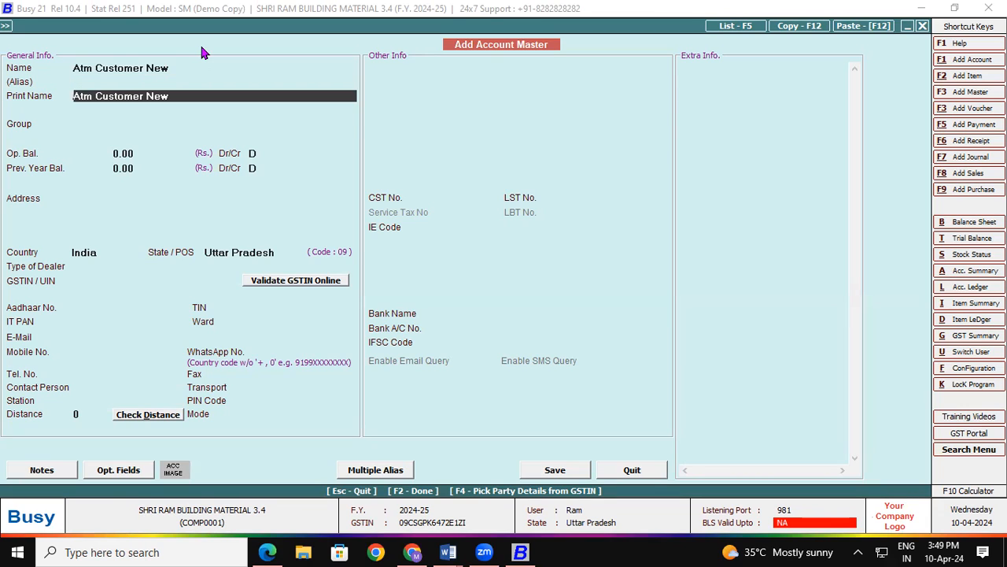
Step: Assign the Atm Customer New account to the Sundry Debtors group and discard the unsaved master
{"action": "key", "text": "Return"}
{"action": "type", "text": "sun"}
{"action": "key", "text": "Down"}
{"action": "key", "text": "Return"}
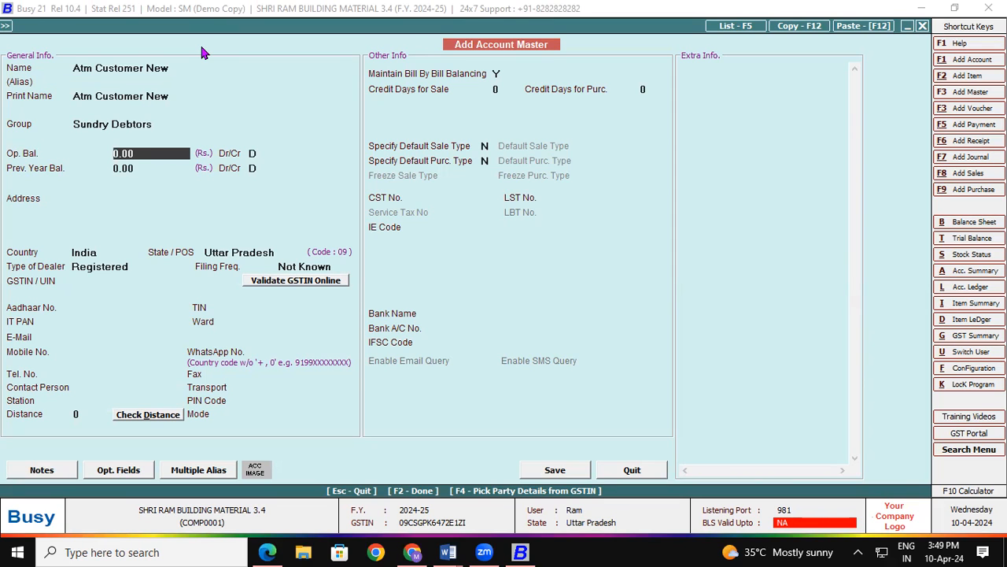
{"action": "key", "text": "Escape"}
{"action": "key", "text": "Return"}
{"action": "key", "text": "Escape"}
{"action": "key", "text": "Escape"}
{"action": "key", "text": "Return"}
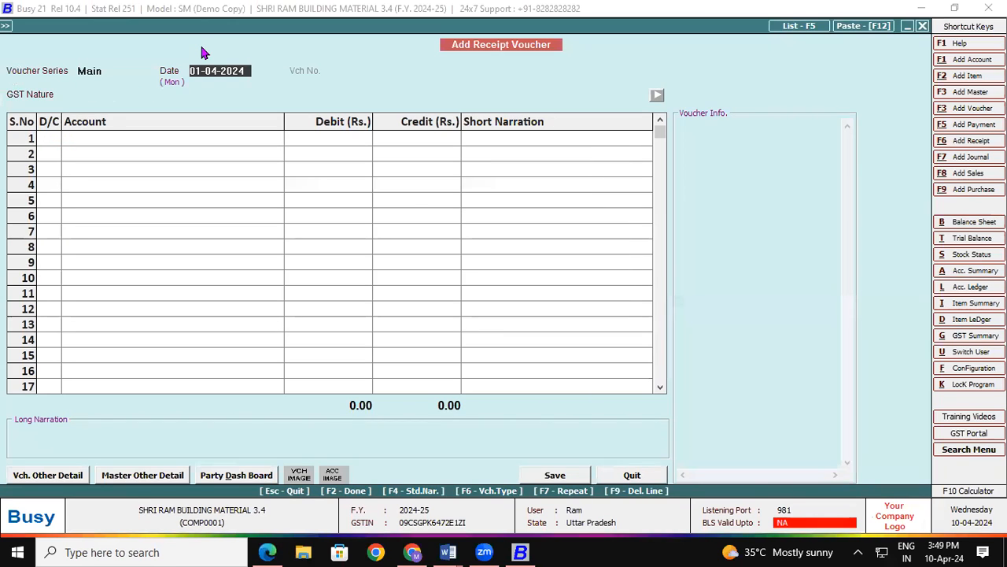
Step: Credit the ATM Customer account with 1,005.00 on the receipt voucher's first line
{"action": "left_click", "coordinate": [49, 138]}
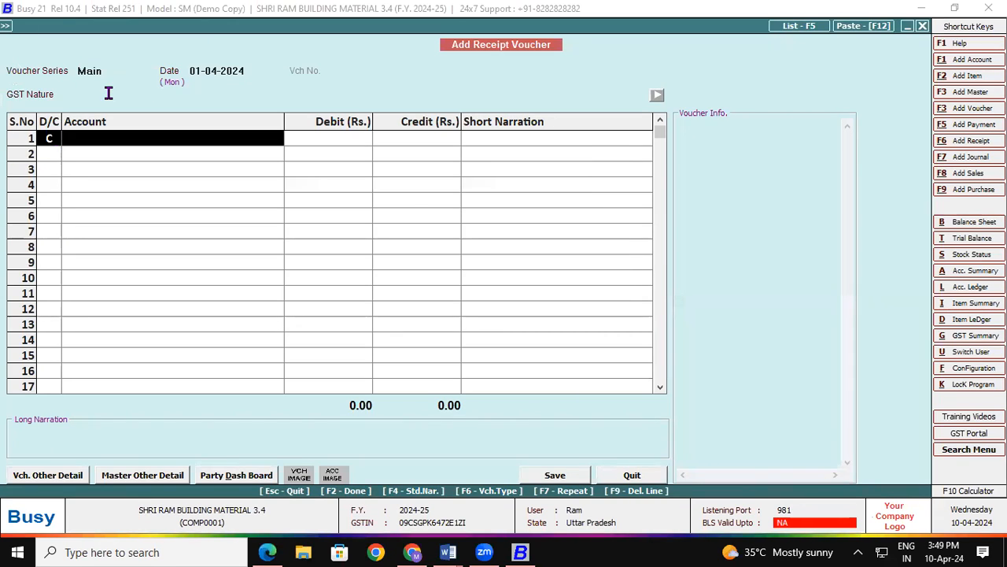
{"action": "type", "text": "at"}
{"action": "key", "text": "Return"}
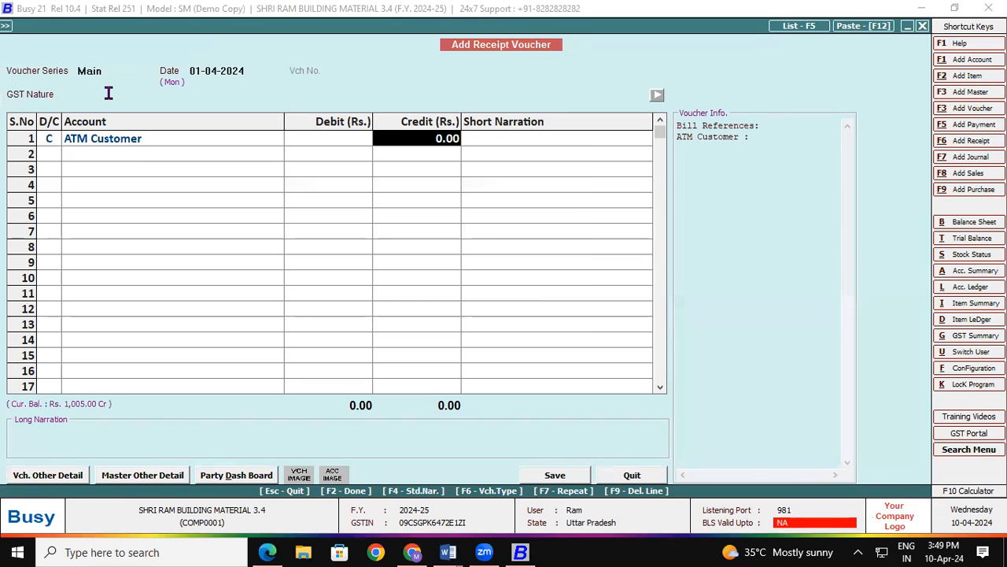
{"action": "type", "text": "1000"}
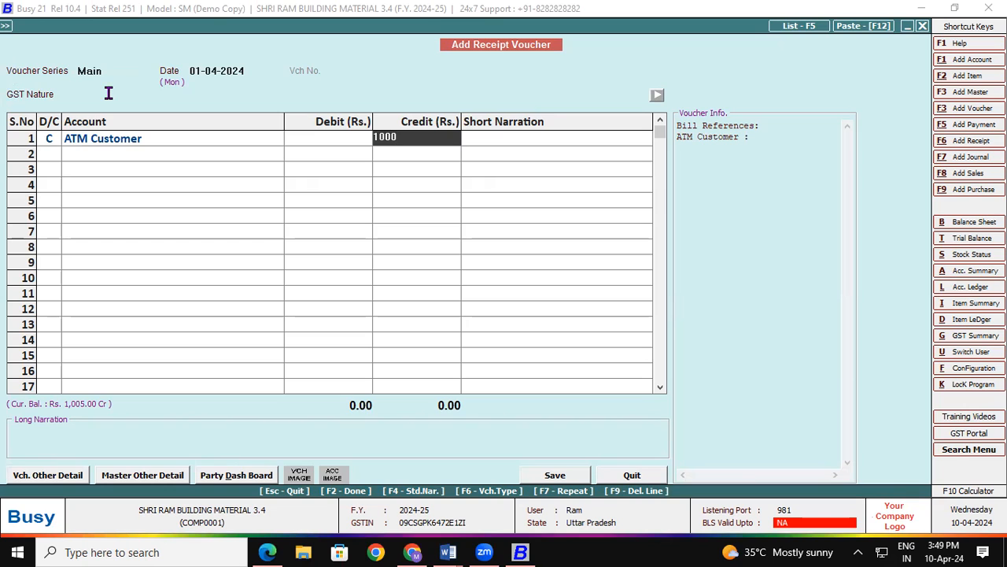
{"action": "key", "text": "BackSpace"}
{"action": "type", "text": "5"}
{"action": "key", "text": "Return"}
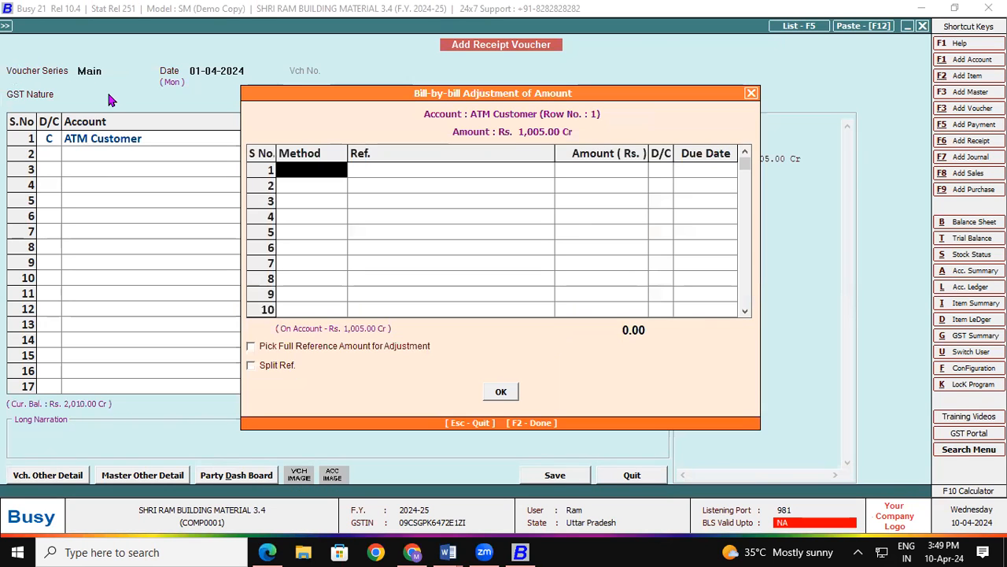
Step: Adjust the full 1,005.00 credit against a new bill reference, Rcpt 2, and accept the bill-by-bill adjustment
{"action": "key", "text": "Return"}
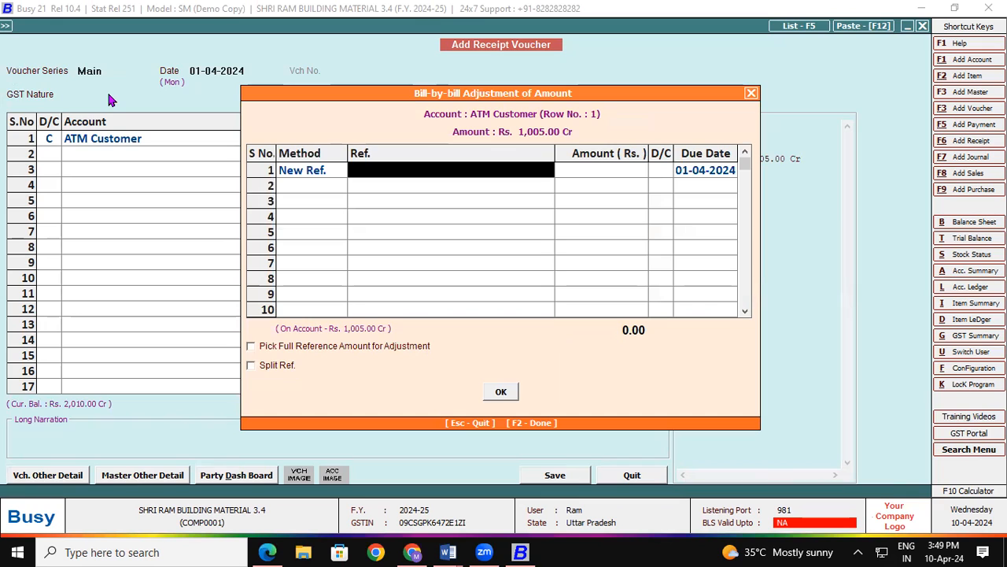
{"action": "type", "text": "Rc"}
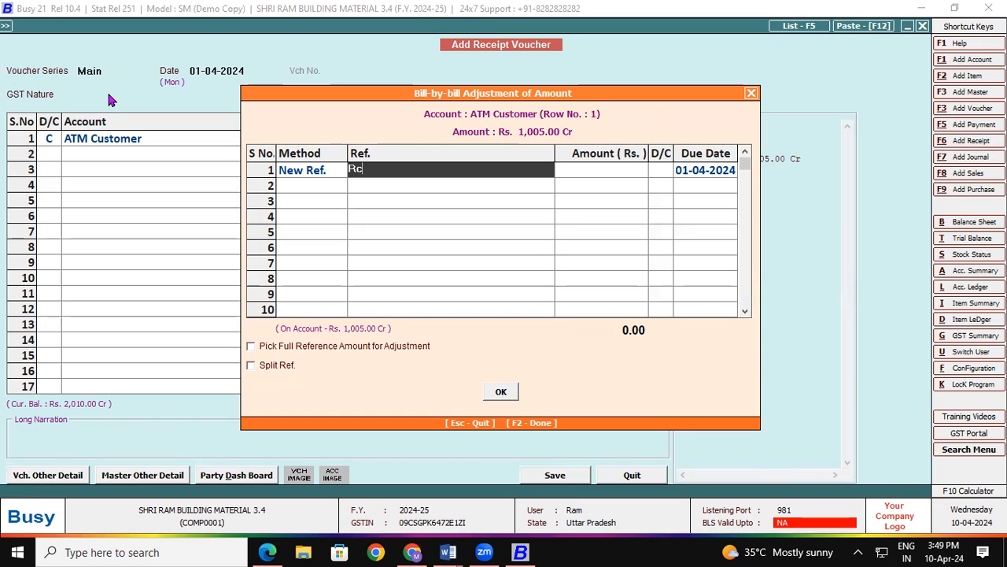
{"action": "type", "text": "pt 2"}
{"action": "key", "text": "Return"}
{"action": "key", "text": "Return"}
{"action": "key", "text": "Return"}
{"action": "key", "text": "Return"}
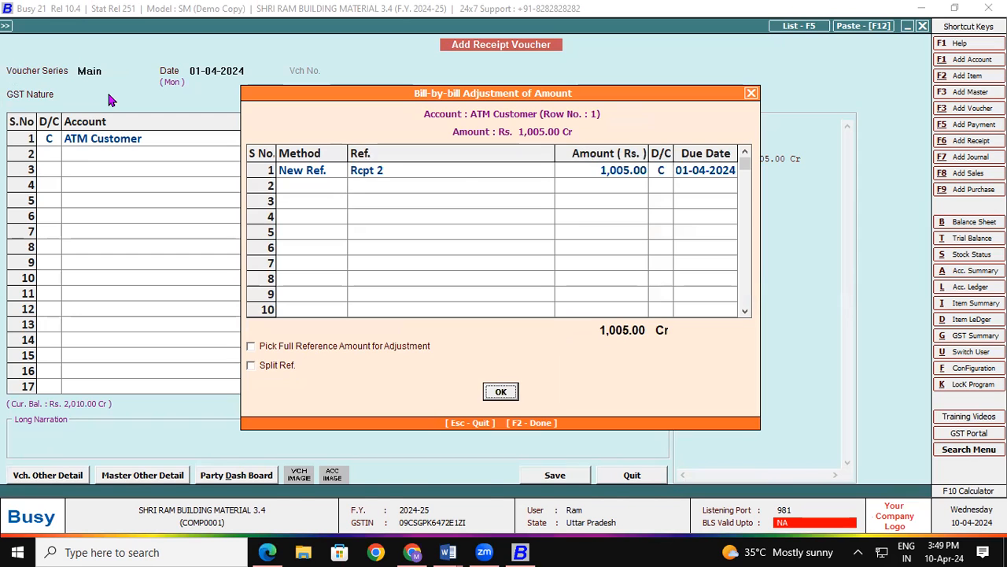
{"action": "key", "text": "Return"}
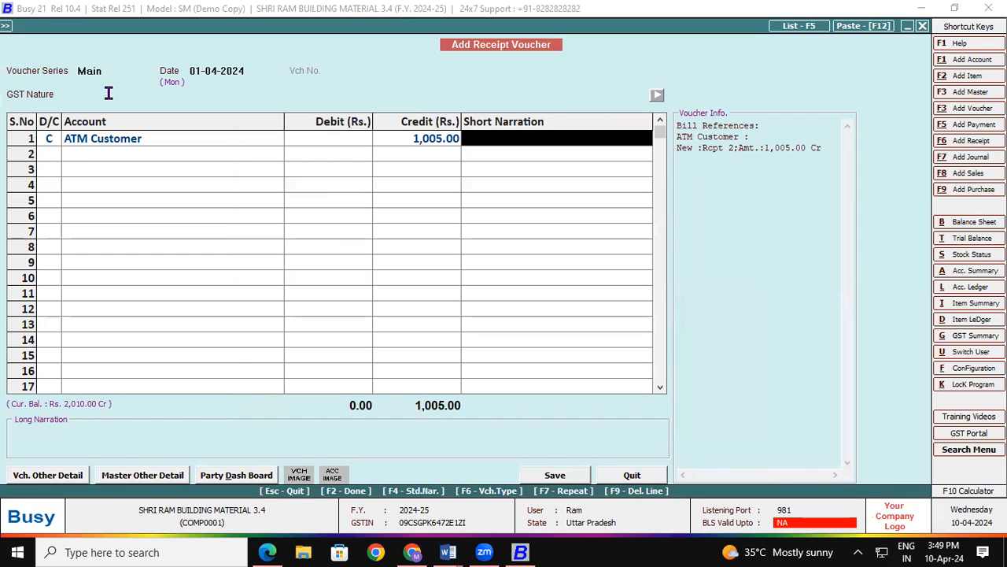
Step: Leave the first line's narration blank and debit SBI Loan A/c with 1,005.00 on the second line
{"action": "key", "text": "Return"}
{"action": "key", "text": "Return"}
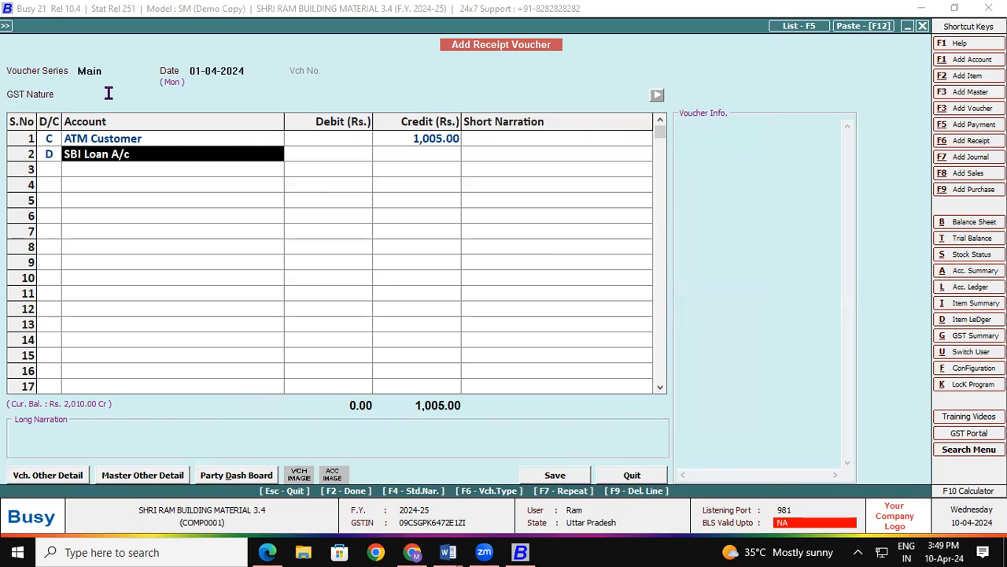
{"action": "key", "text": "Return"}
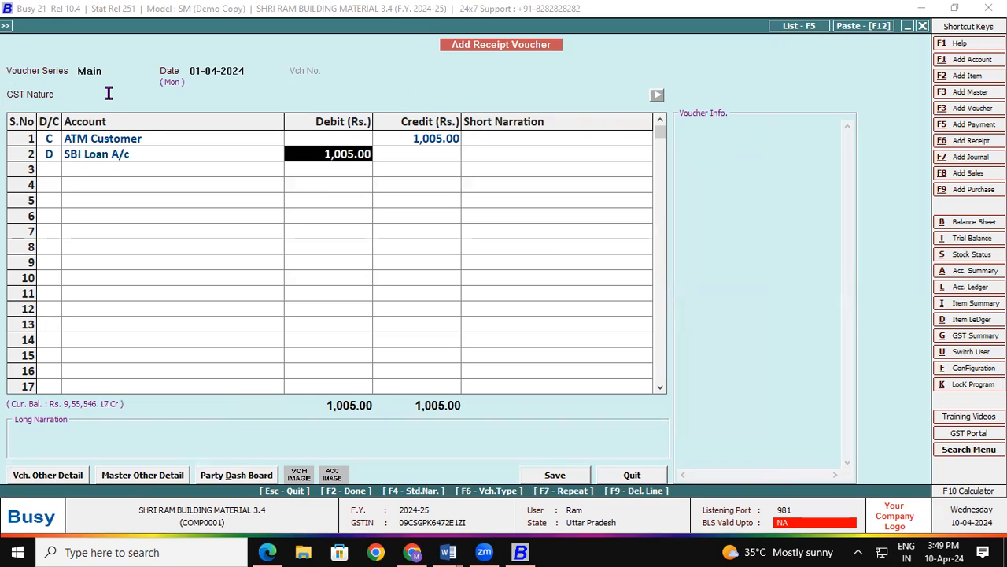
{"action": "key", "text": "Return"}
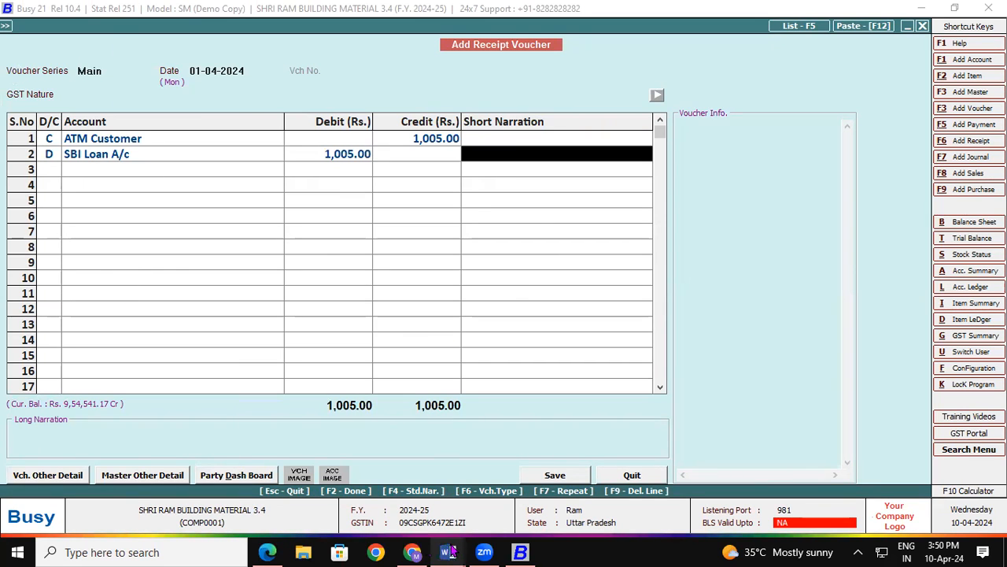
Step: Switch to the bank statement in Edge, underline the 11,981.00 debit and LIC in its description, and handwrite "In" beside them
{"action": "left_click", "coordinate": [269, 551]}
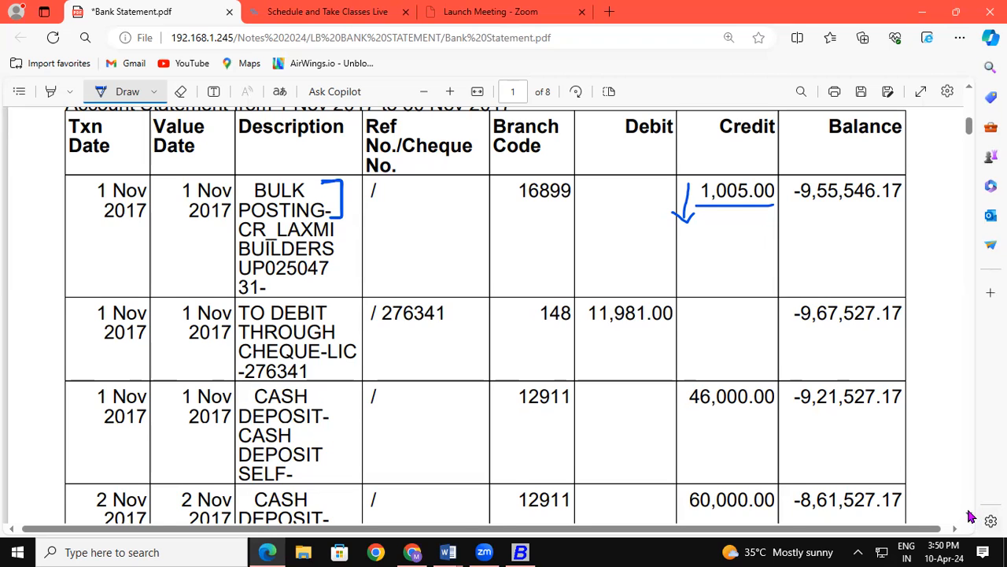
{"action": "scroll", "coordinate": [972, 516], "scroll_direction": "down", "scroll_amount": 1}
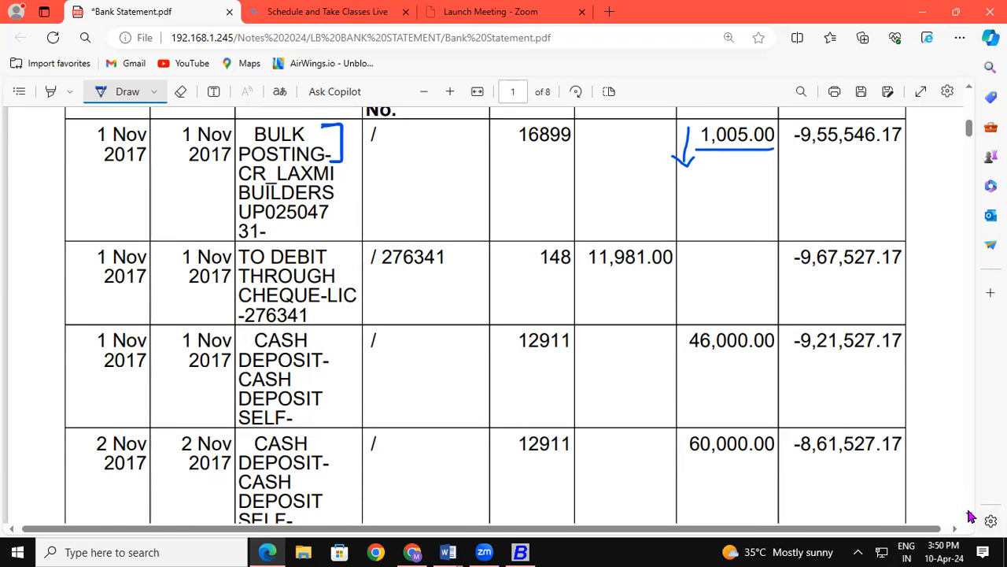
{"action": "scroll", "coordinate": [971, 516], "scroll_direction": "down", "scroll_amount": 2}
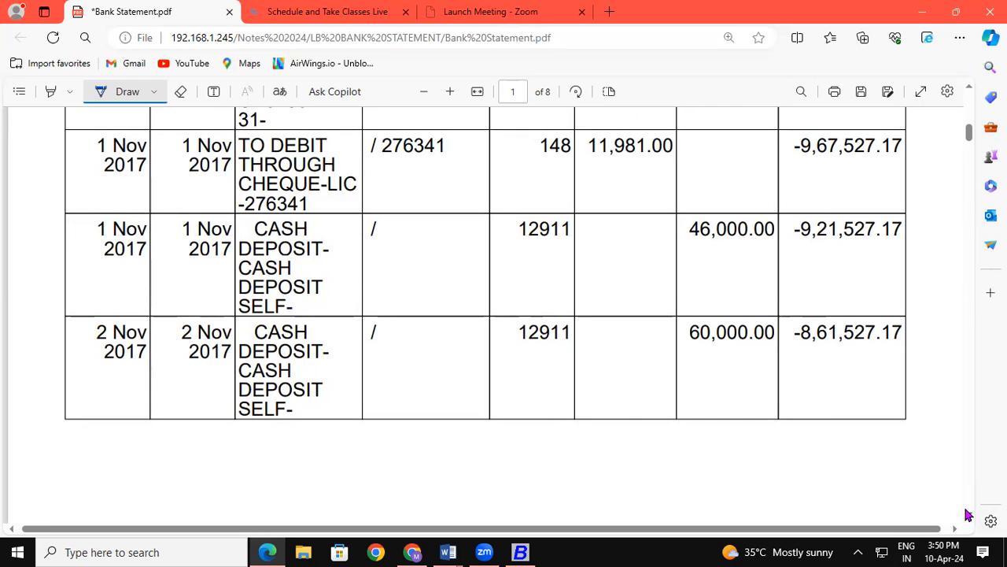
{"action": "left_click_drag", "start_coordinate": [589, 156], "coordinate": [672, 161]}
{"action": "left_click_drag", "start_coordinate": [324, 193], "coordinate": [356, 192]}
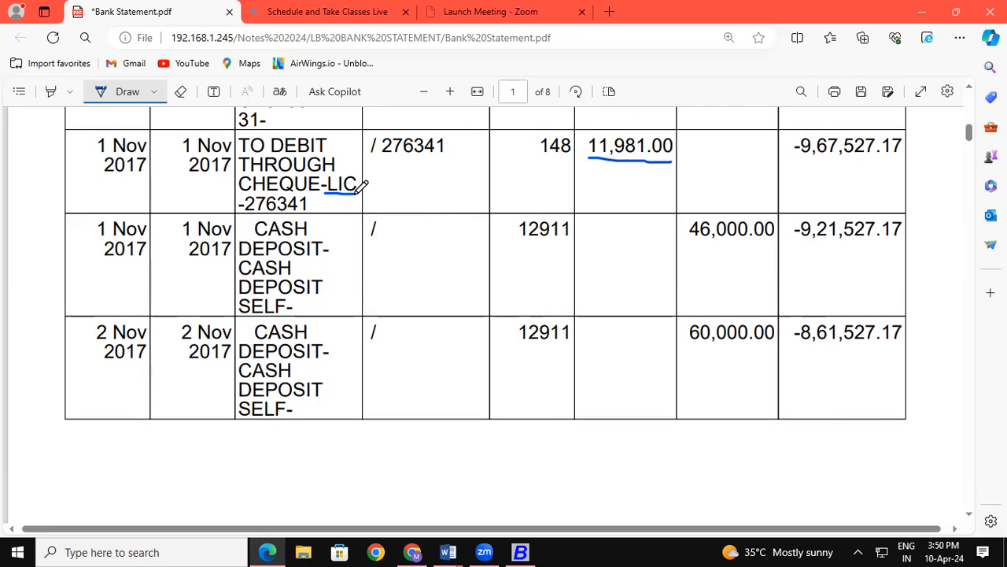
{"action": "mouse_move", "coordinate": [452, 164]}
{"action": "left_mouse_down"}
{"action": "mouse_move", "coordinate": [452, 177]}
{"action": "mouse_move", "coordinate": [450, 166]}
{"action": "mouse_move", "coordinate": [463, 166]}
{"action": "mouse_move", "coordinate": [450, 180]}
{"action": "mouse_move", "coordinate": [463, 169]}
{"action": "mouse_move", "coordinate": [477, 180]}
{"action": "left_mouse_up"}
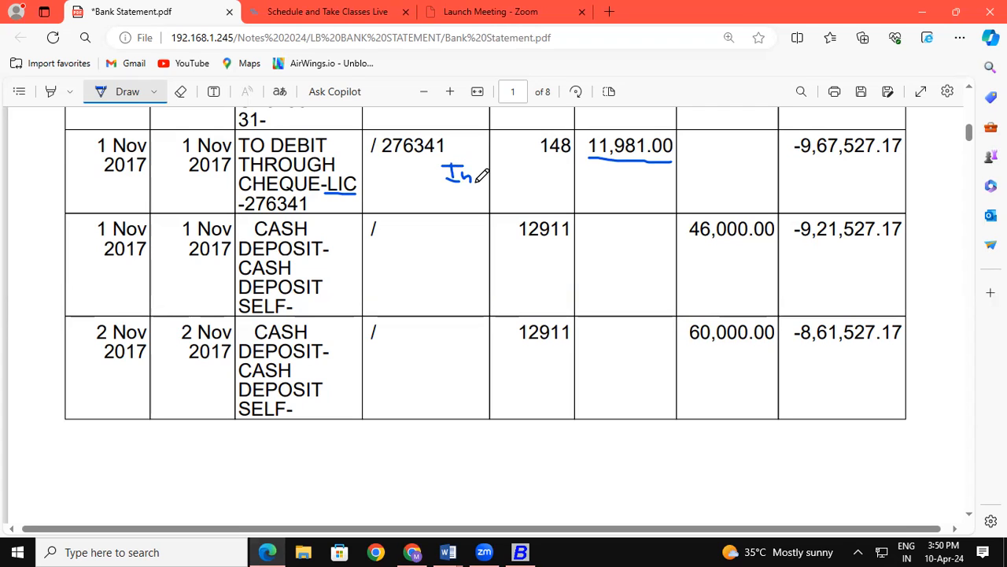
Step: Switch to Busy 21 and open a new payment voucher dated 01-04-2024 with GST nature Not Applicable and a debit first line
{"action": "left_click", "coordinate": [520, 552]}
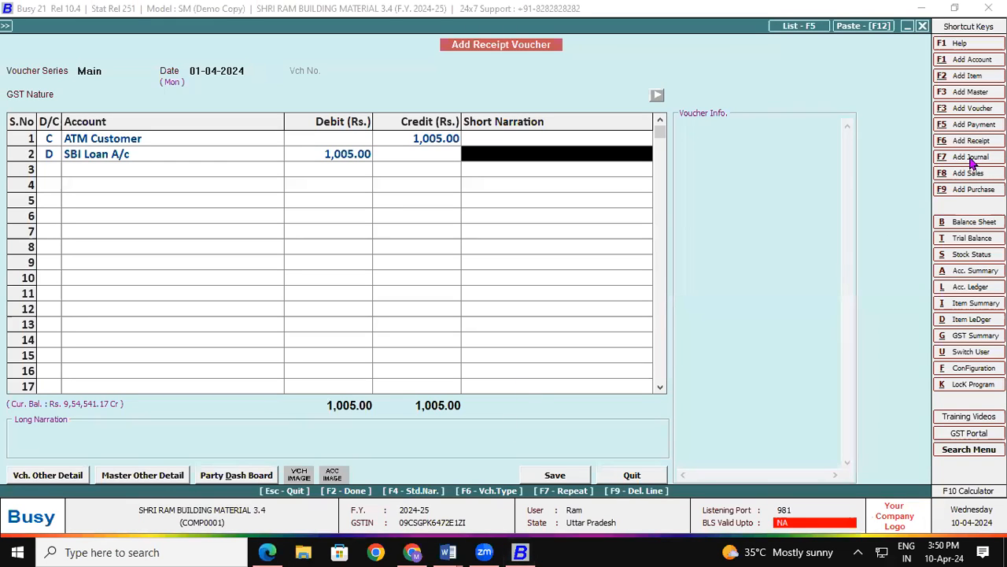
{"action": "left_click", "coordinate": [975, 127]}
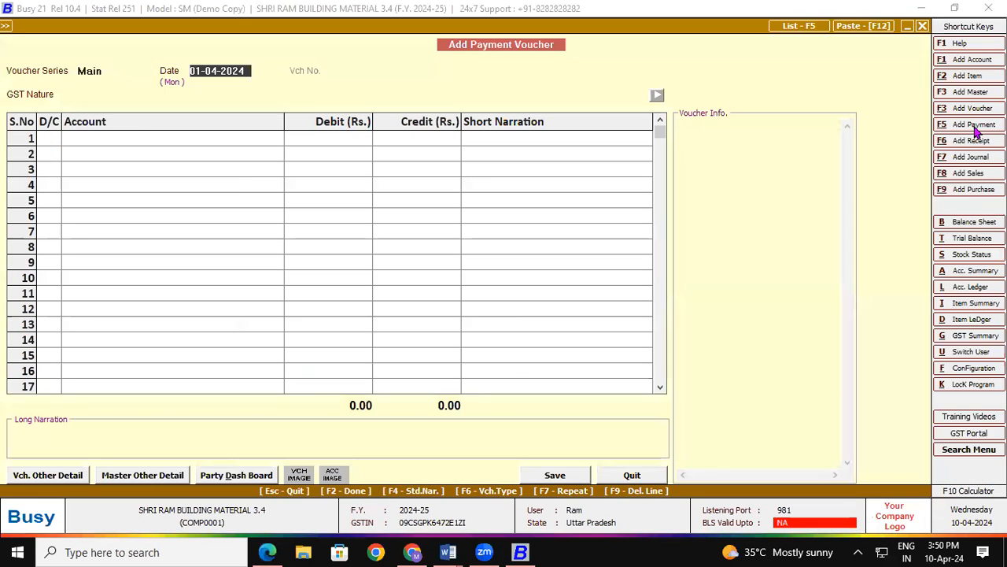
{"action": "key", "text": "Return"}
{"action": "key", "text": "Return"}
{"action": "key", "text": "Return"}
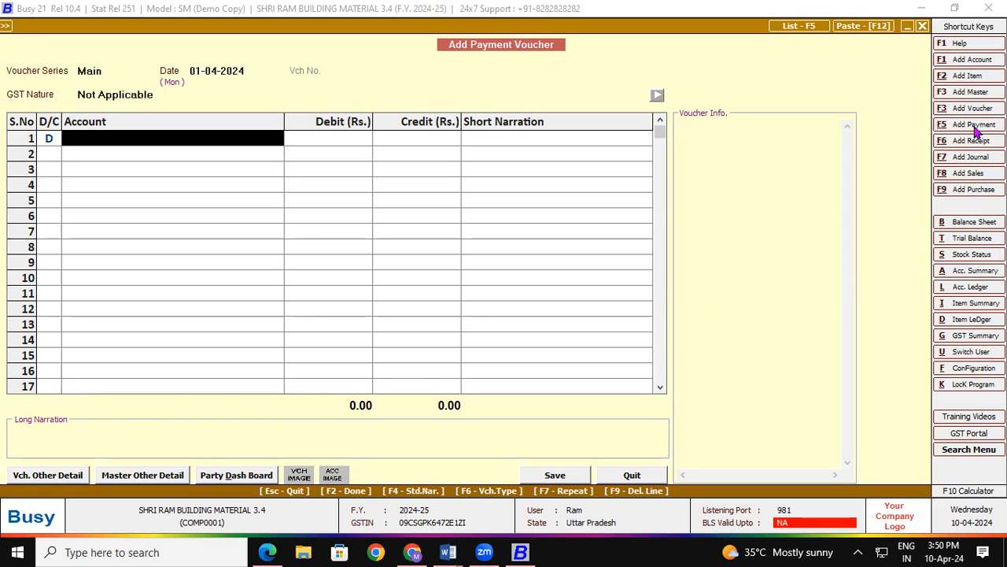
Step: Start a new account master named Insurance Exp and assign it to the Expenses (Indirect/Admn.) group
{"action": "key", "text": "alt+F1"}
{"action": "type", "text": "Insurance Exp"}
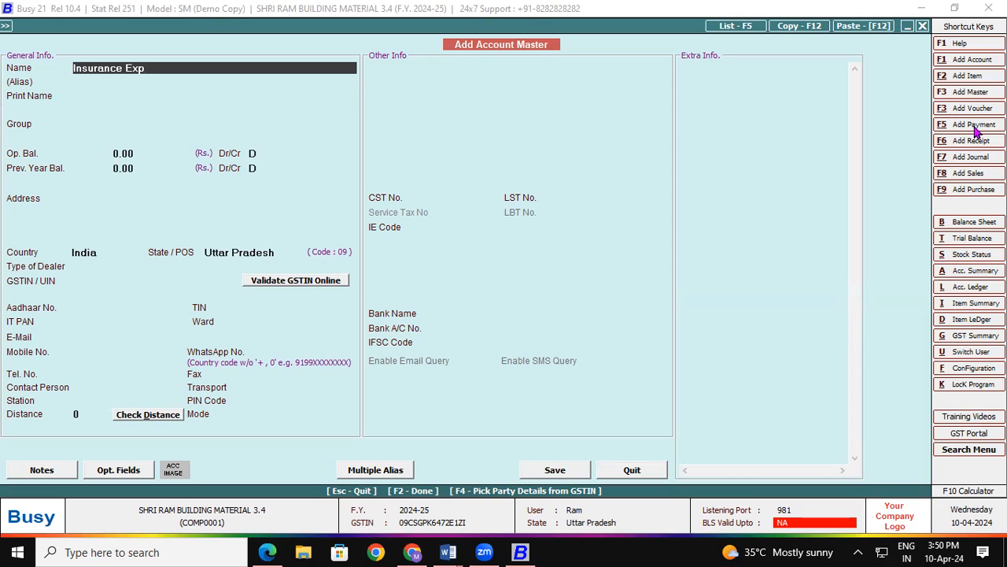
{"action": "key", "text": "Return"}
{"action": "key", "text": "Return"}
{"action": "key", "text": "Return"}
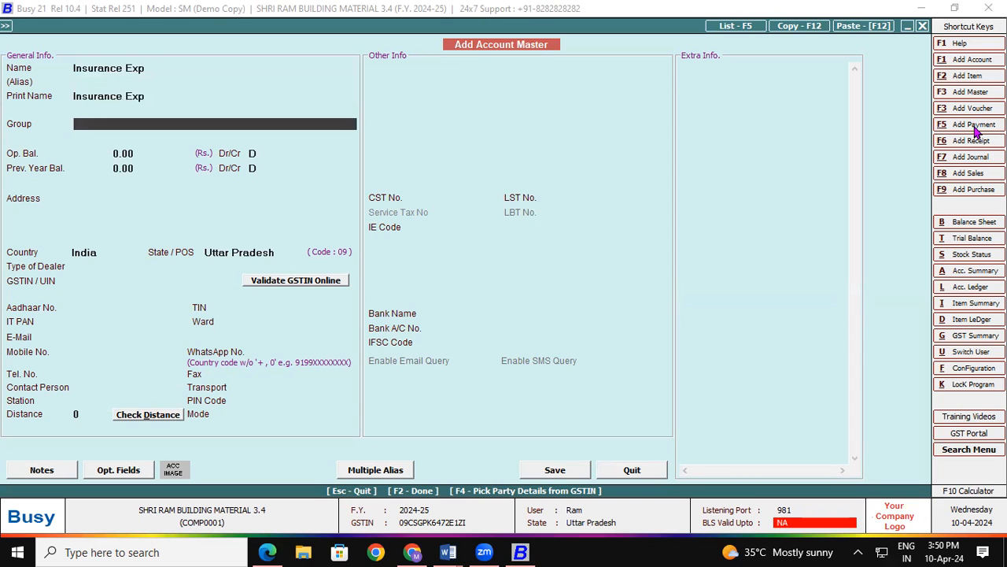
{"action": "type", "text": "in"}
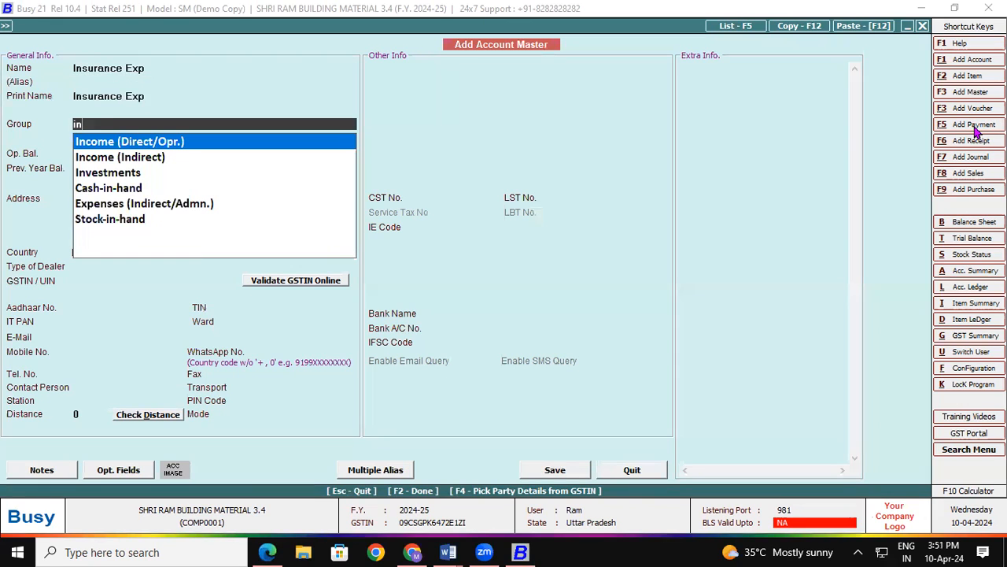
{"action": "key", "text": "Down"}
{"action": "key", "text": "Down"}
{"action": "key", "text": "Down"}
{"action": "key", "text": "Down"}
{"action": "key", "text": "Down"}
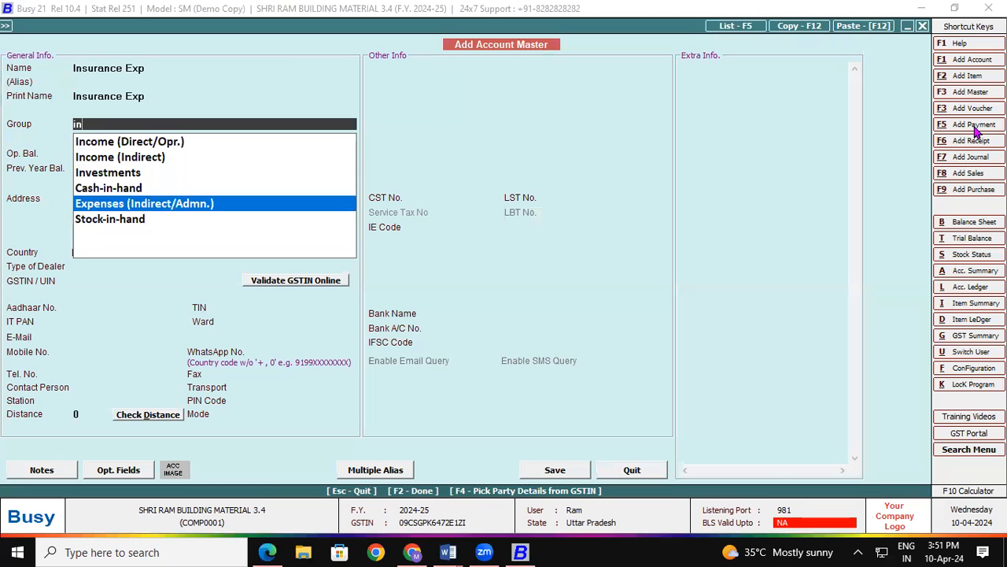
{"action": "key", "text": "Up"}
{"action": "key", "text": "Return"}
Step: Set the Insurance Exp account's GST type to GST Not Applicable and save the master into the payment voucher
{"action": "key", "text": "Return"}
{"action": "key", "text": "Return"}
{"action": "key", "text": "Return"}
{"action": "key", "text": "Return"}
{"action": "key", "text": "Down"}
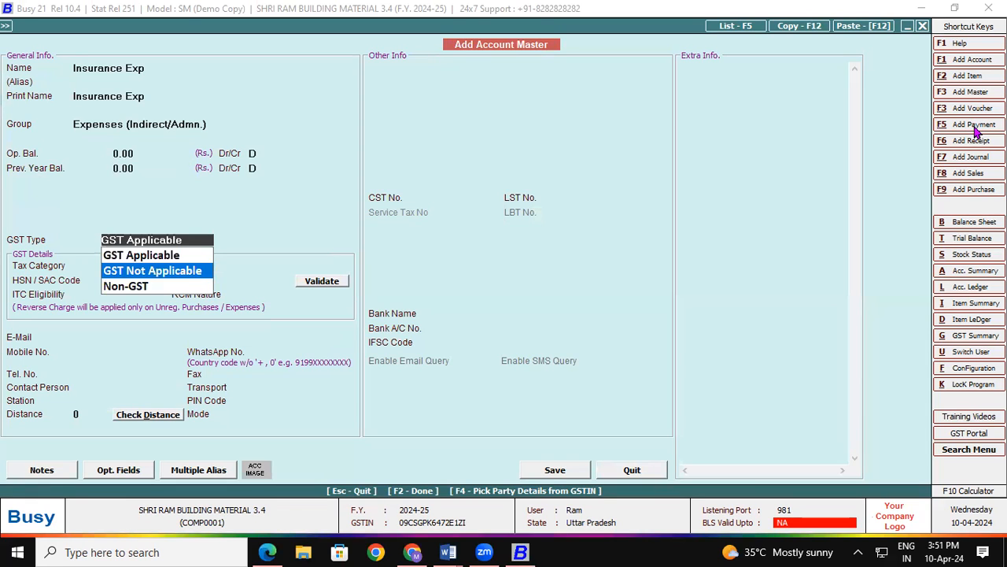
{"action": "key", "text": "Return"}
{"action": "key", "text": "F2"}
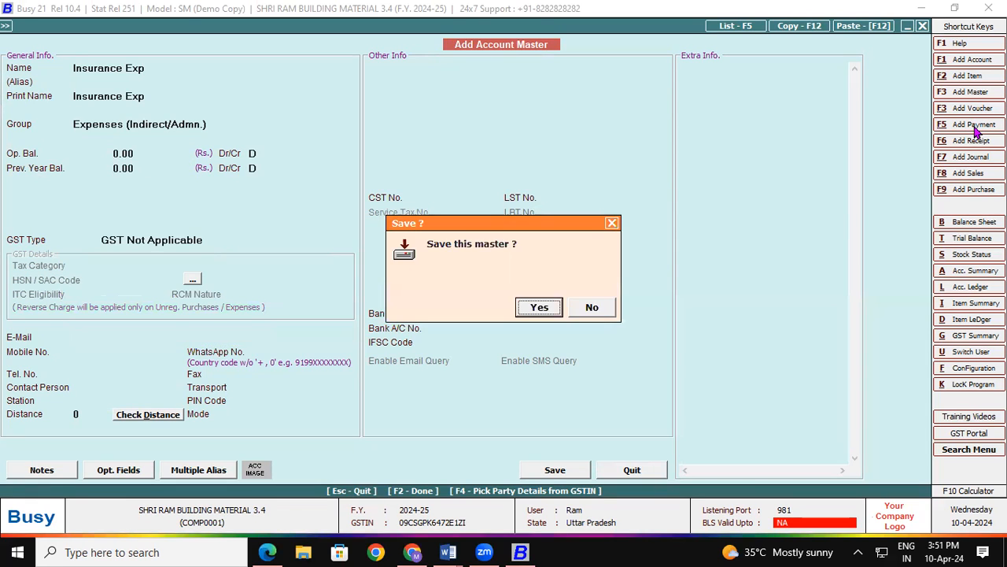
{"action": "key", "text": "Return"}
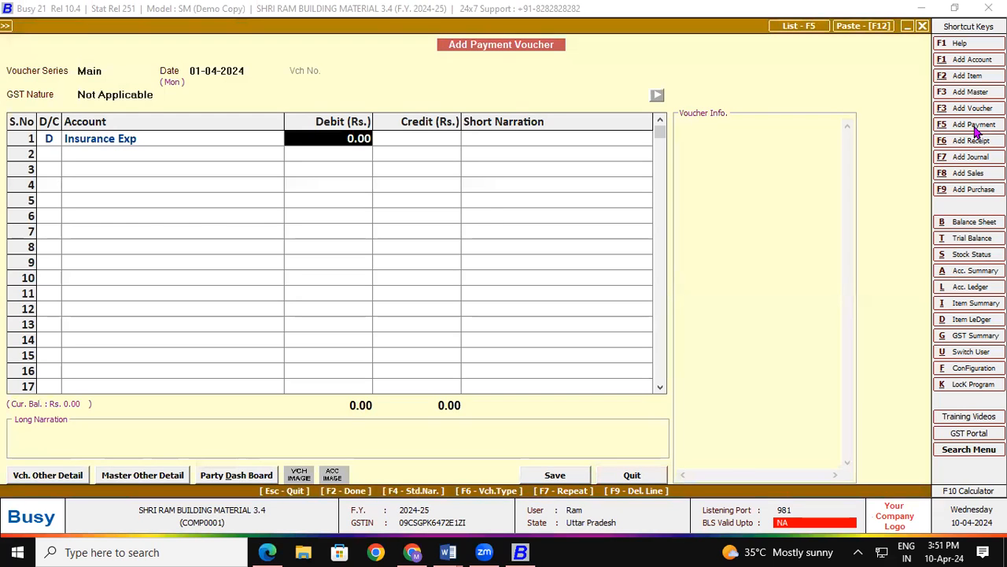
Step: Check the LIC debit in the bank statement and enter 11,981 as the Insurance Exp debit in the payment voucher
{"action": "key", "text": "alt+Tab"}
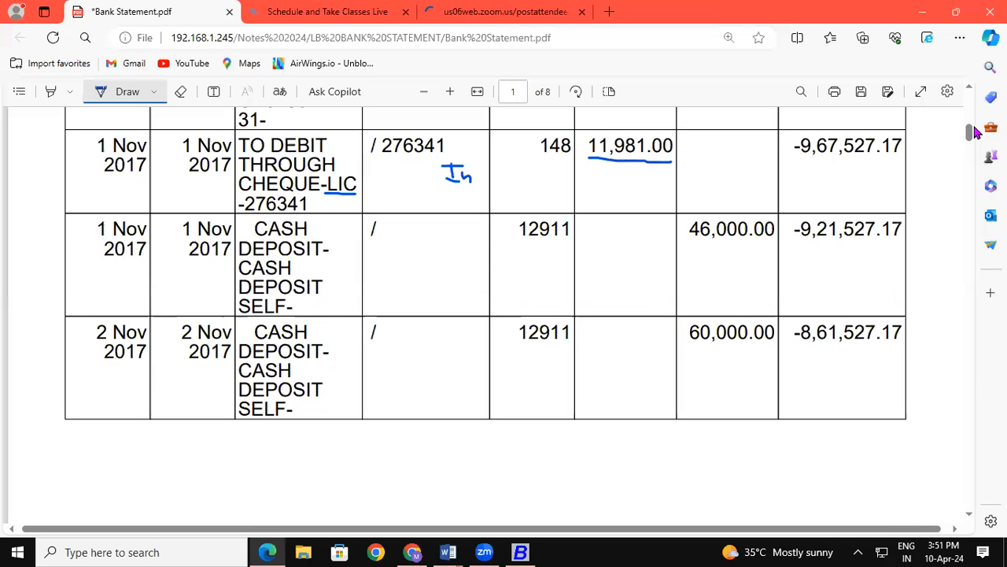
{"action": "key", "text": "alt+Tab"}
{"action": "type", "text": "11981"}
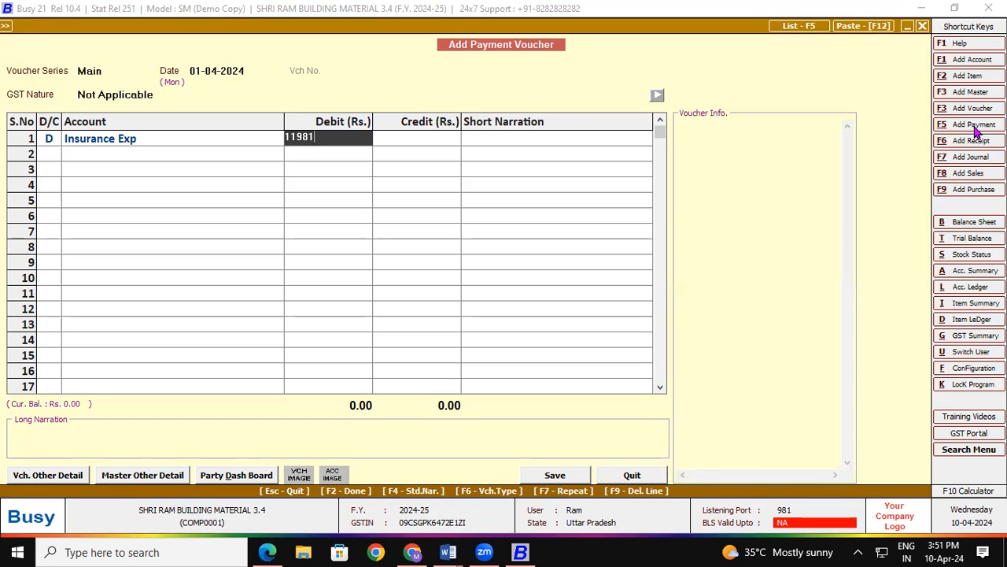
{"action": "key", "text": "Return"}
{"action": "key", "text": "Return"}
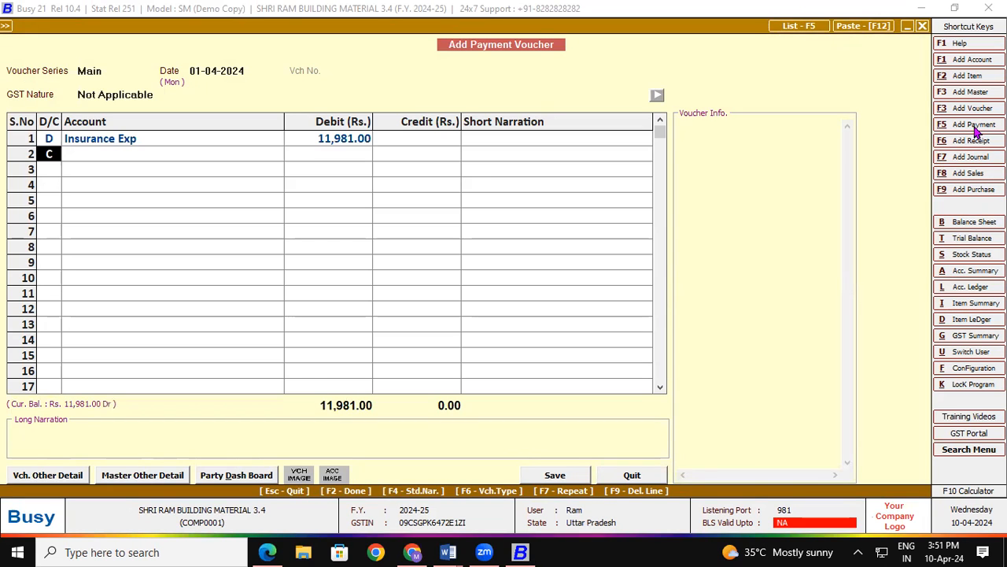
Step: Add a second voucher line crediting SBI Loan A/c with 11,981
{"action": "key", "text": "Return"}
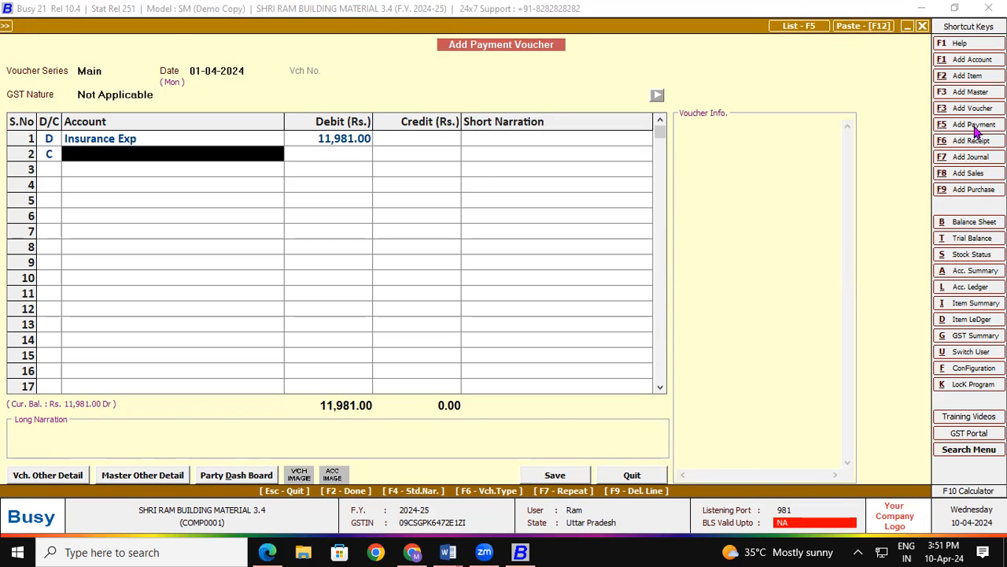
{"action": "type", "text": "sbi"}
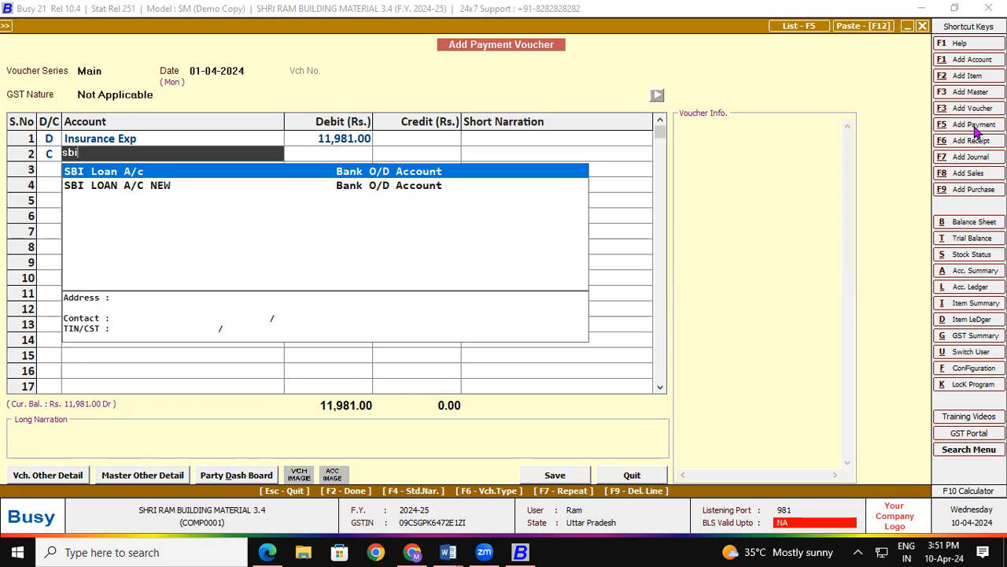
{"action": "key", "text": "Return"}
{"action": "key", "text": "Return"}
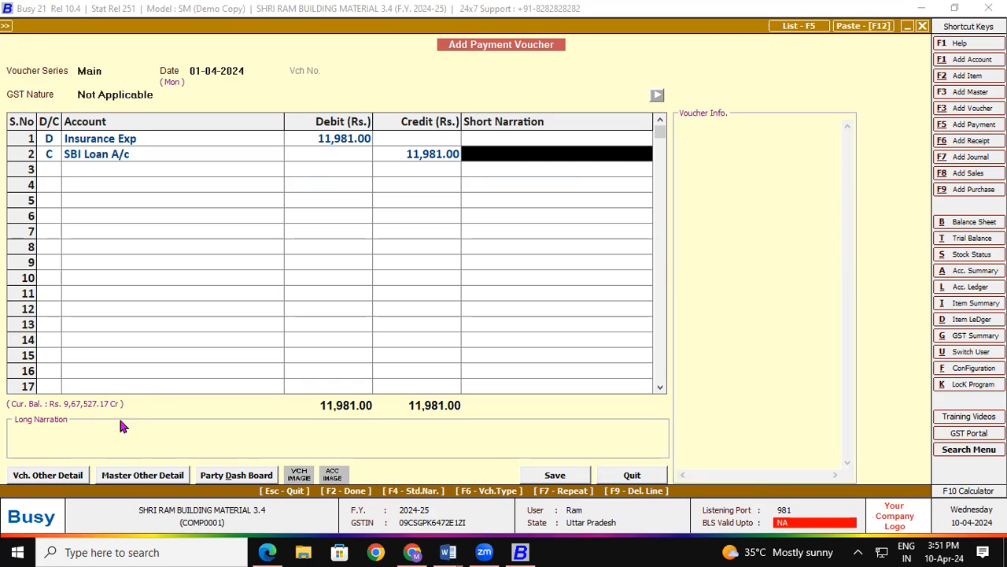
Step: Switch to the bank statement in Edge, underline the balance in the LIC row, and return to the Busy 21 payment voucher
{"action": "left_click", "coordinate": [267, 551]}
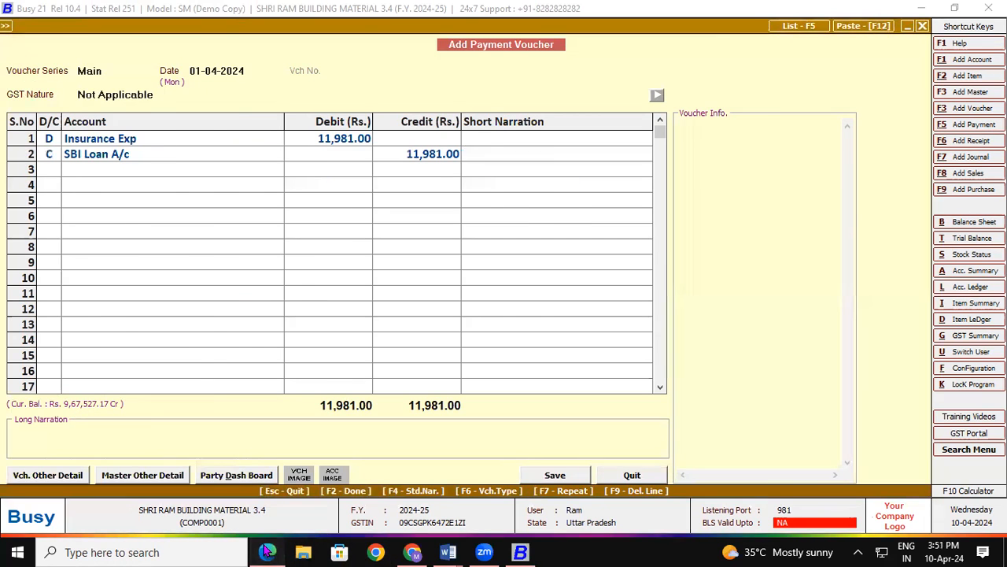
{"action": "left_click_drag", "start_coordinate": [802, 159], "coordinate": [897, 157]}
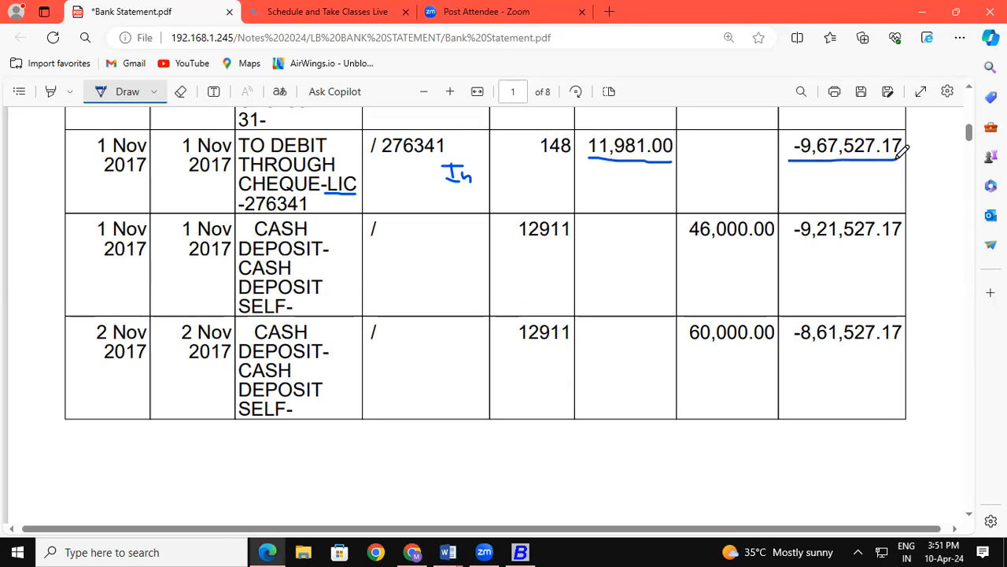
{"action": "left_click", "coordinate": [522, 551]}
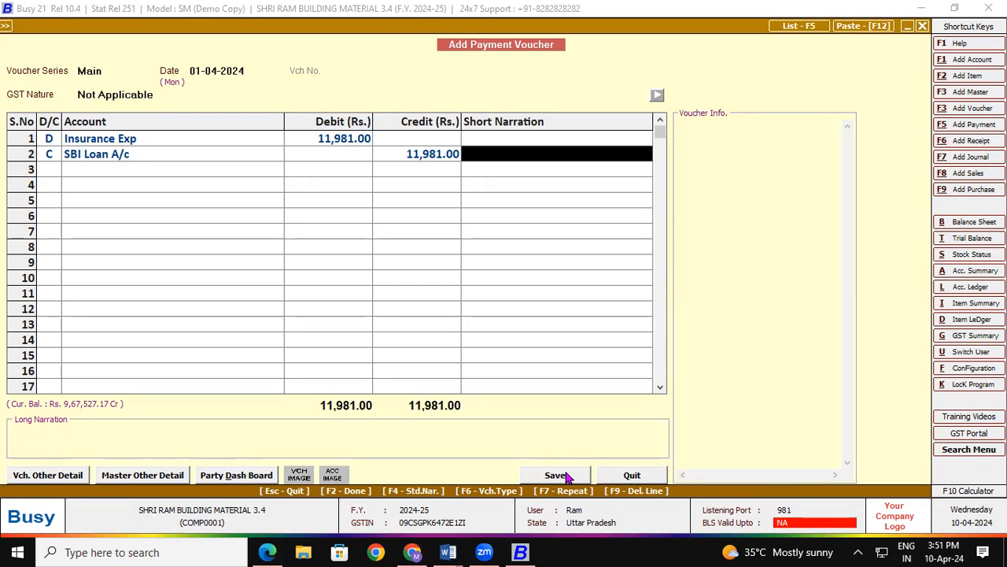
Step: Switch to the bank statement in Edge and draw a bracket beside the 1 Nov and 2 Nov 2017 cash deposit rows
{"action": "left_click", "coordinate": [268, 552]}
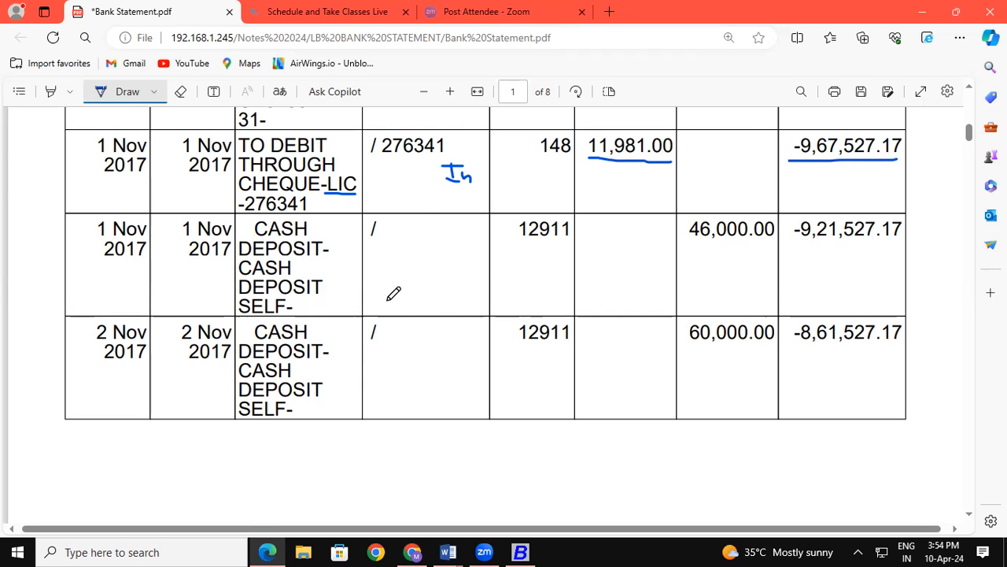
{"action": "mouse_move", "coordinate": [403, 222]}
{"action": "left_mouse_down"}
{"action": "mouse_move", "coordinate": [406, 358]}
{"action": "mouse_move", "coordinate": [392, 366]}
{"action": "left_mouse_up"}
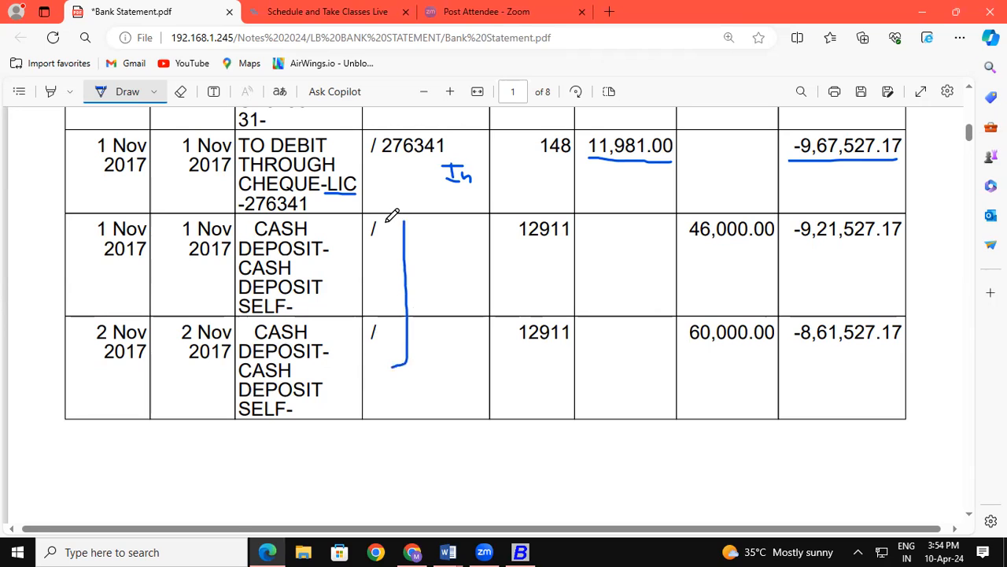
{"action": "mouse_move", "coordinate": [386, 222]}
{"action": "left_mouse_down"}
{"action": "mouse_move", "coordinate": [396, 213]}
{"action": "mouse_move", "coordinate": [405, 221]}
{"action": "left_mouse_up"}
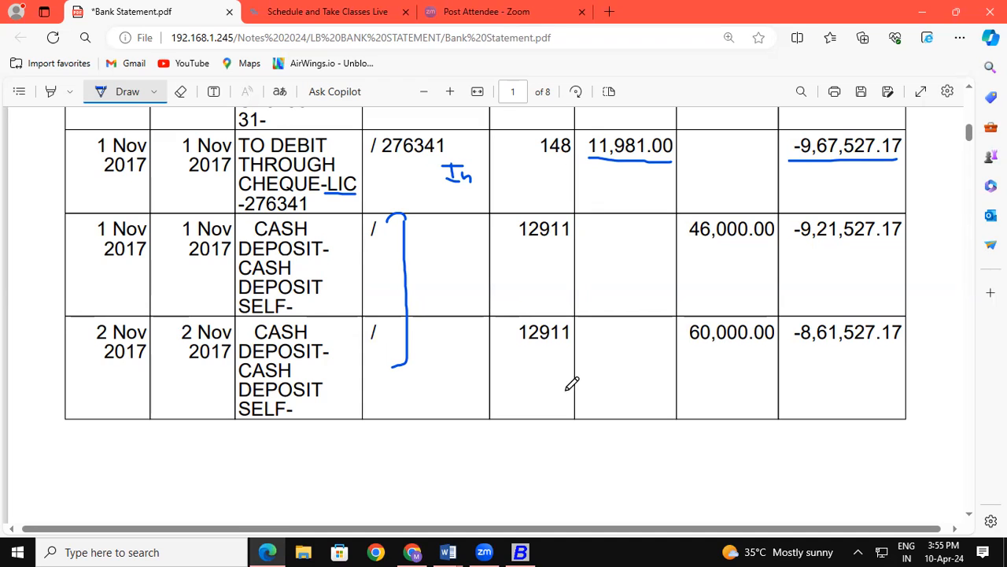
Step: Compare the SBI Loan A/c balance in the Busy 21 voucher with the LIC row's statement balance, underlining it a second time
{"action": "left_click", "coordinate": [520, 552]}
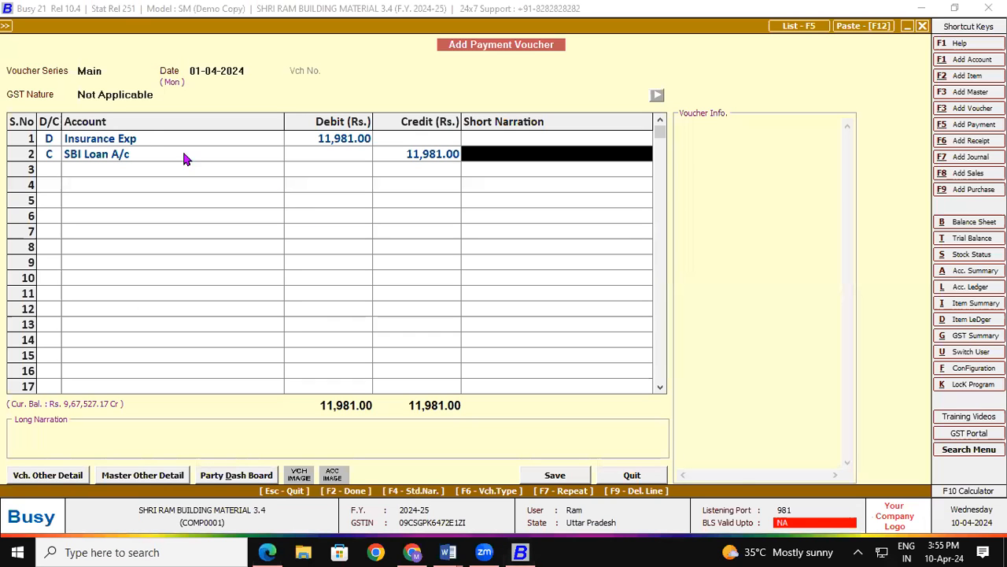
{"action": "left_click", "coordinate": [135, 159]}
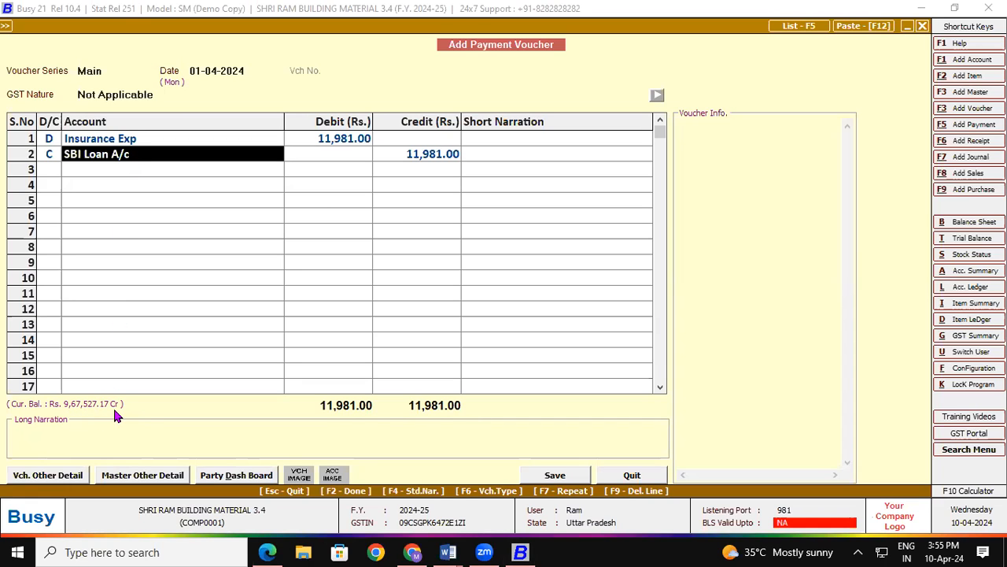
{"action": "left_click", "coordinate": [268, 552]}
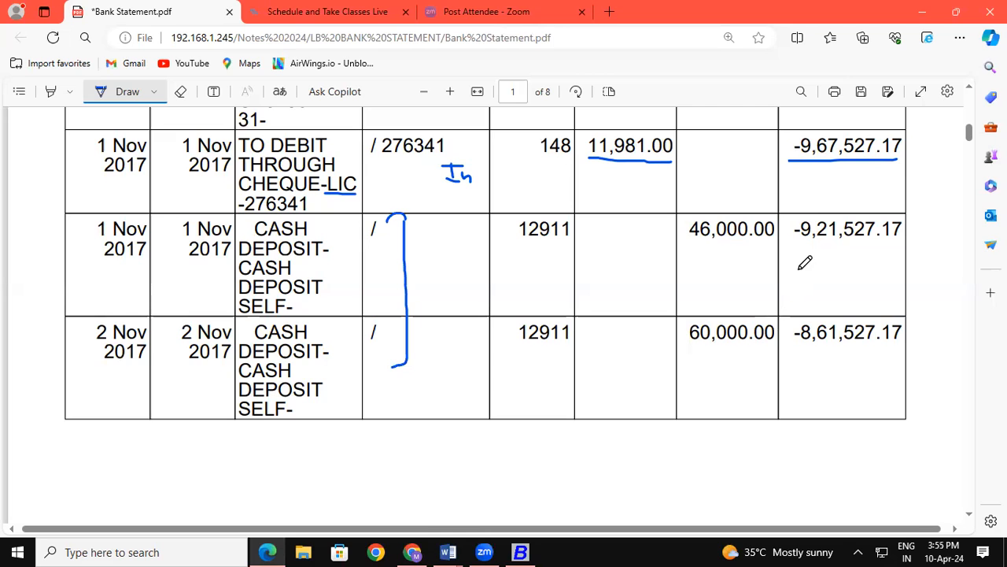
{"action": "left_click_drag", "start_coordinate": [785, 157], "coordinate": [852, 156]}
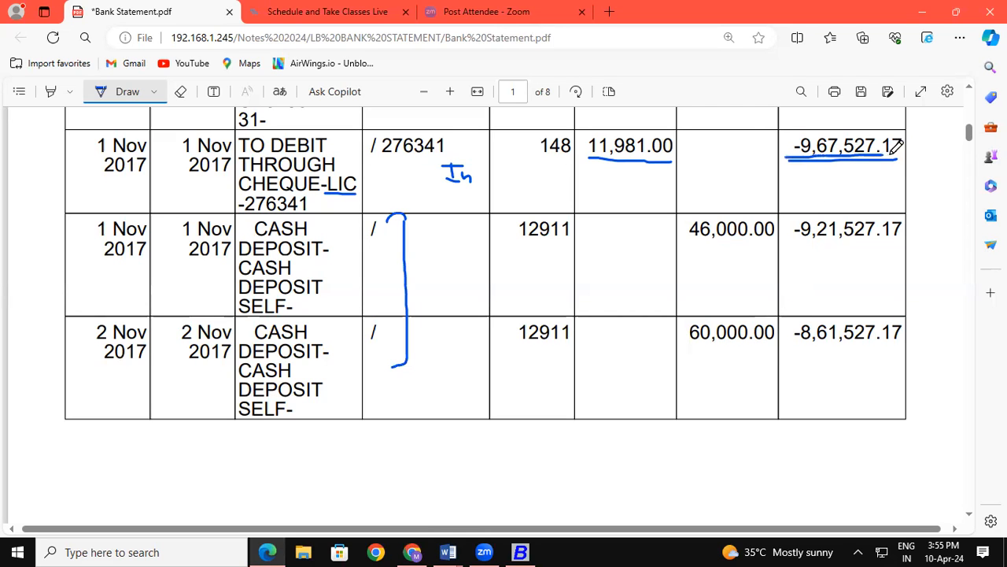
Step: Switch back to Busy 21, save the payment voucher, and close the receipt voucher and blank account master left open
{"action": "left_click", "coordinate": [520, 551]}
{"action": "left_click", "coordinate": [540, 475]}
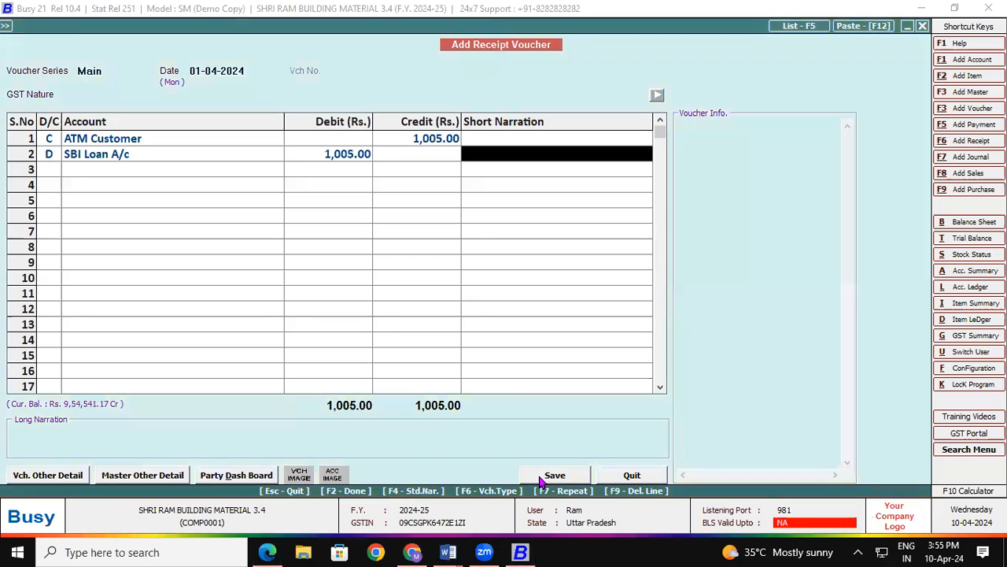
{"action": "key", "text": "Escape"}
{"action": "key", "text": "Escape"}
{"action": "key", "text": "Escape"}
{"action": "left_click", "coordinate": [539, 305]}
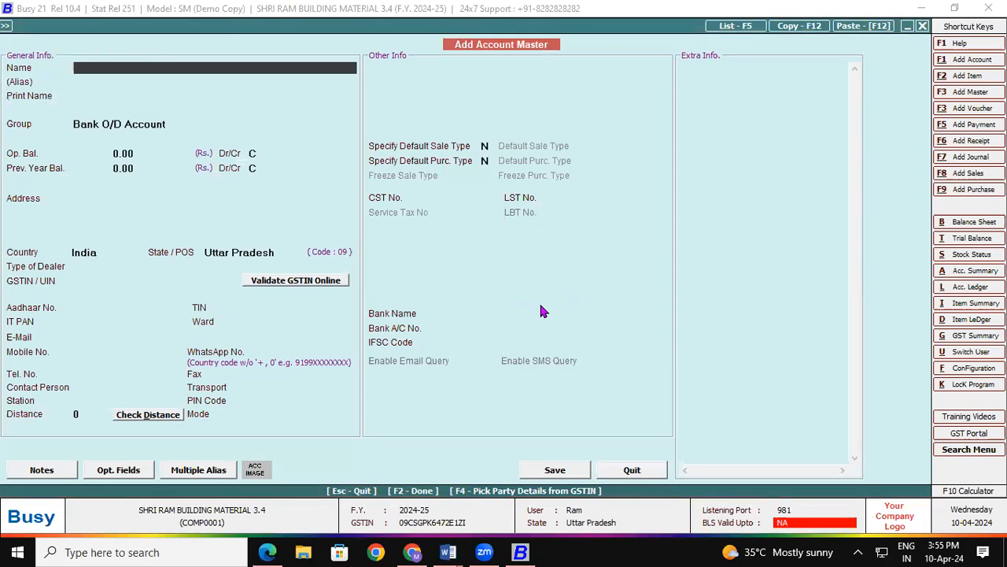
{"action": "key", "text": "Escape"}
{"action": "key", "text": "Escape"}
{"action": "key", "text": "Escape"}
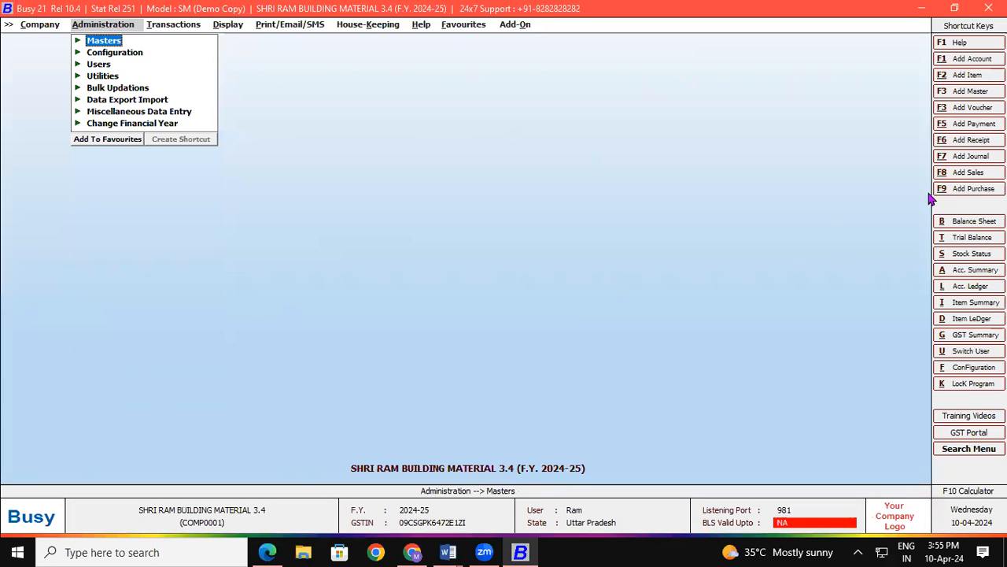
Step: Open a new contra voucher dated 01-04-2024 with a debit first line, checking the cash deposit rows in the bank statement
{"action": "left_click", "coordinate": [191, 24]}
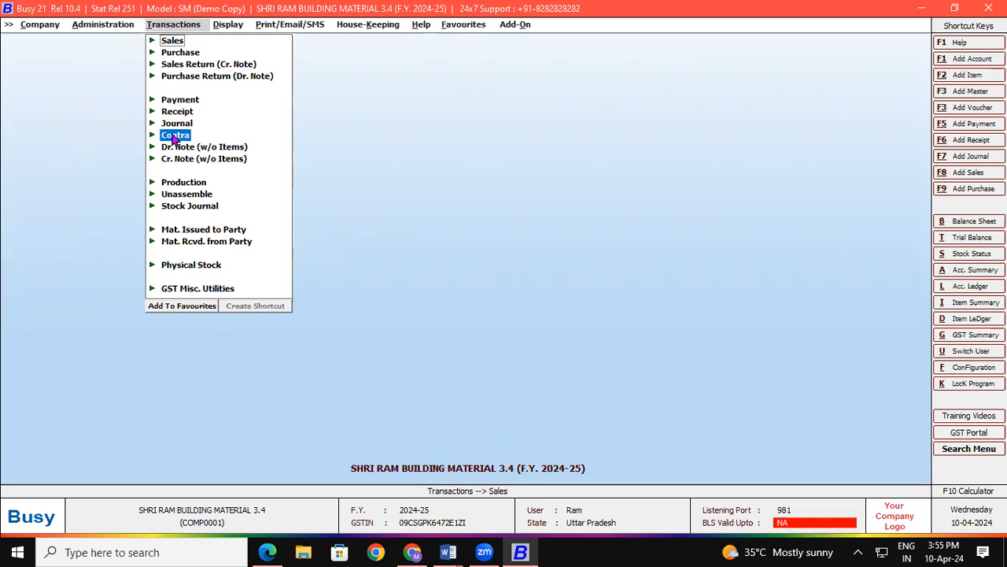
{"action": "left_click", "coordinate": [176, 136]}
{"action": "left_click", "coordinate": [196, 149]}
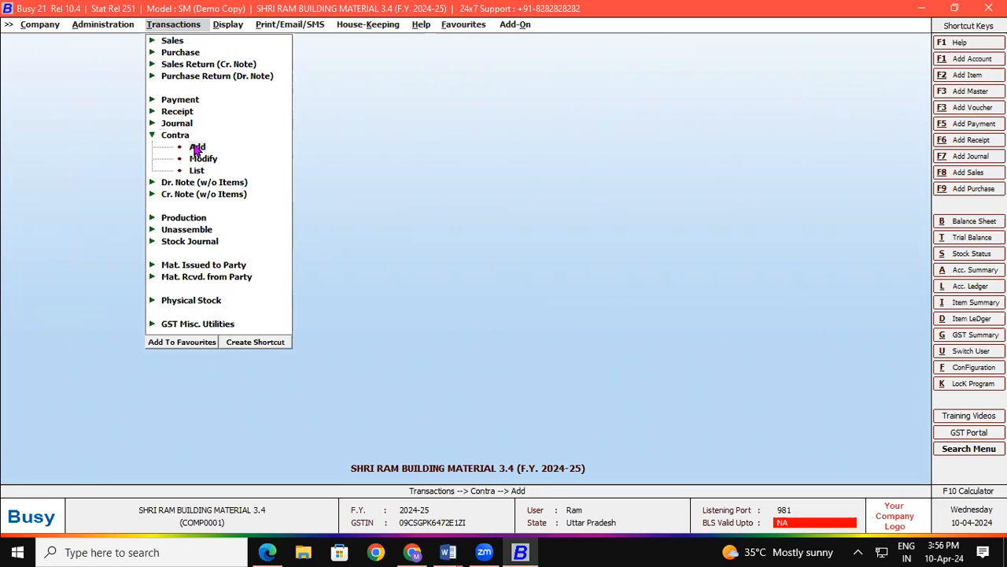
{"action": "left_click", "coordinate": [196, 150]}
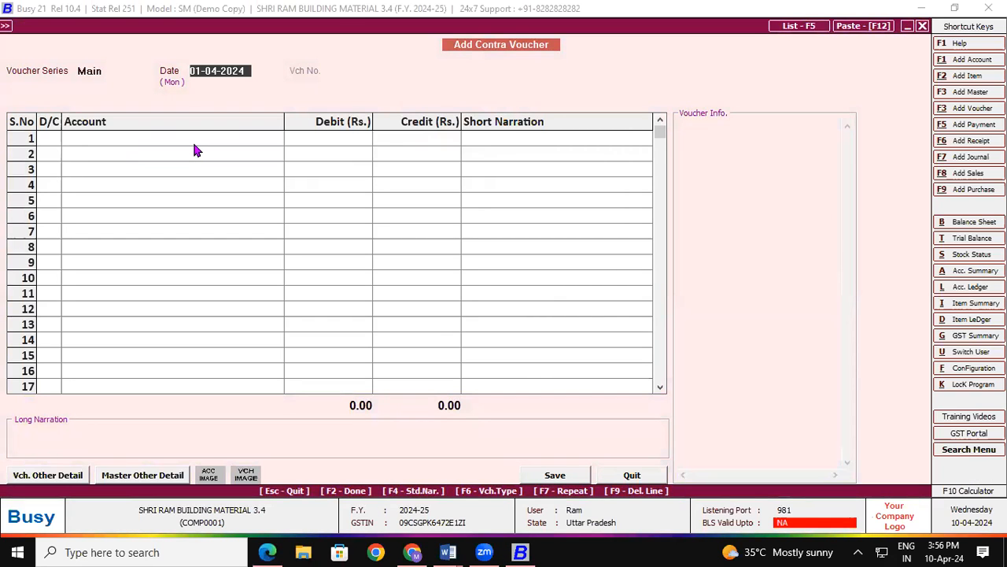
{"action": "key", "text": "alt+Tab"}
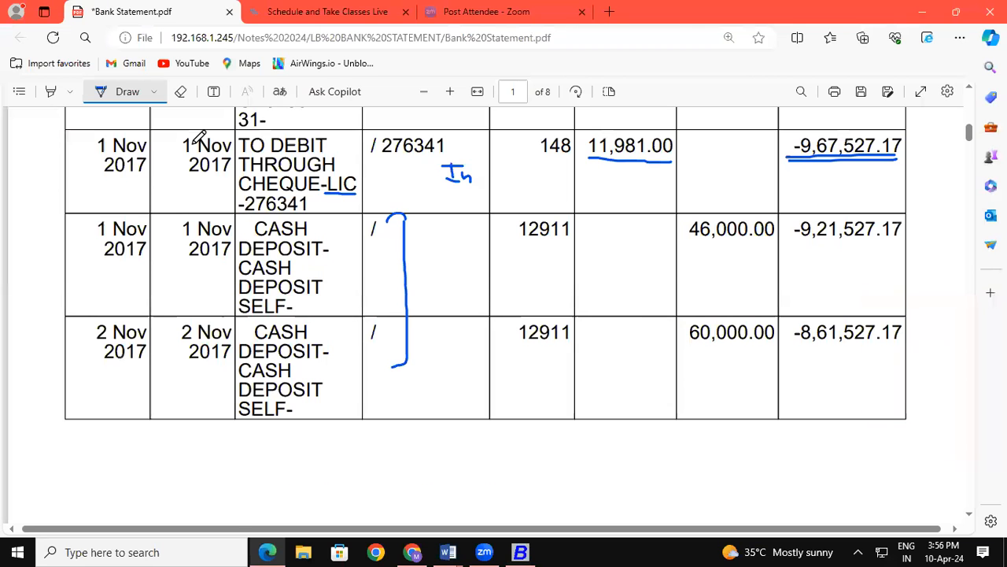
{"action": "key", "text": "alt+Tab"}
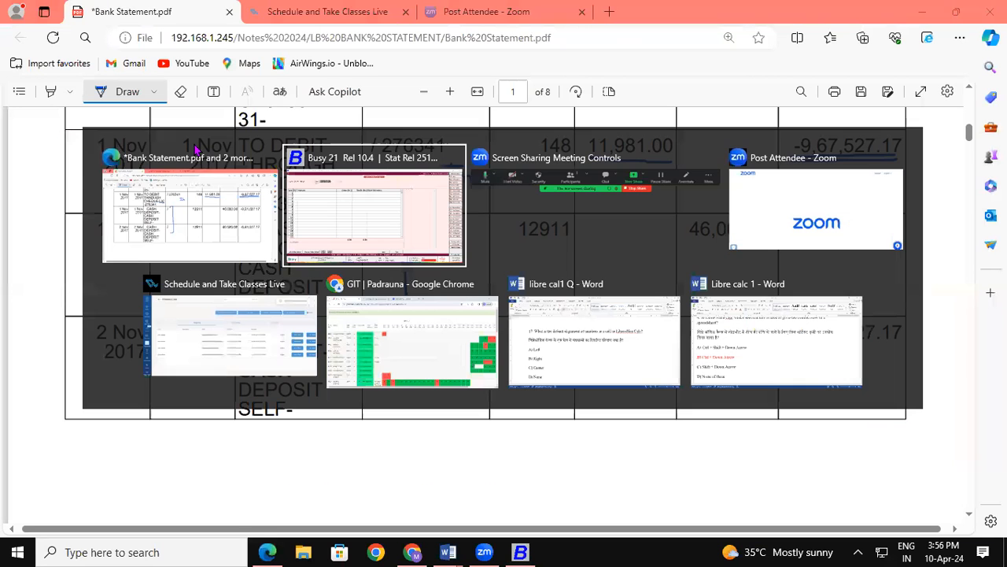
{"action": "key", "text": "Return"}
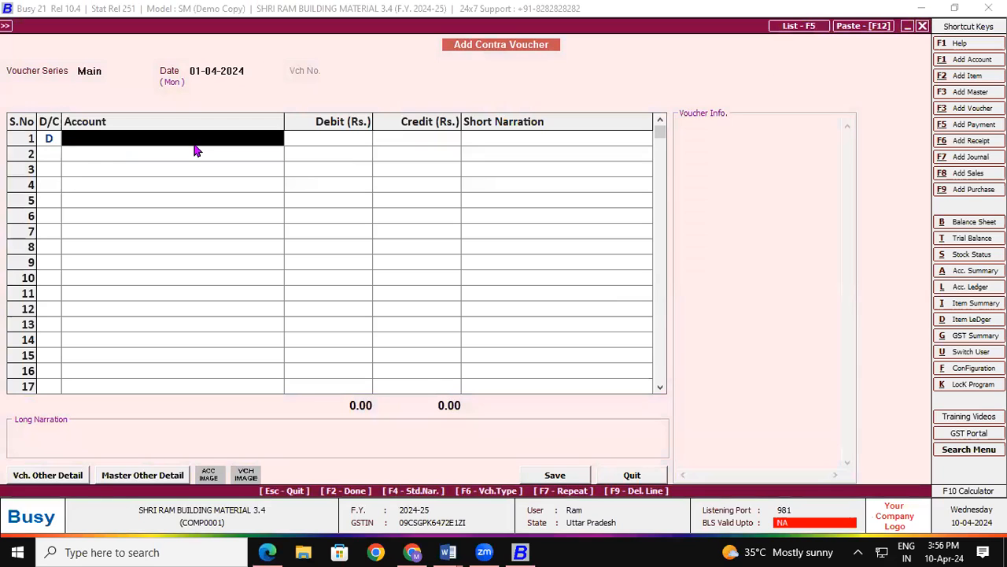
Step: Debit SBI Loan A/c with 46,000 on the first line, reading the cash deposit amount from the bank statement
{"action": "type", "text": "sbi"}
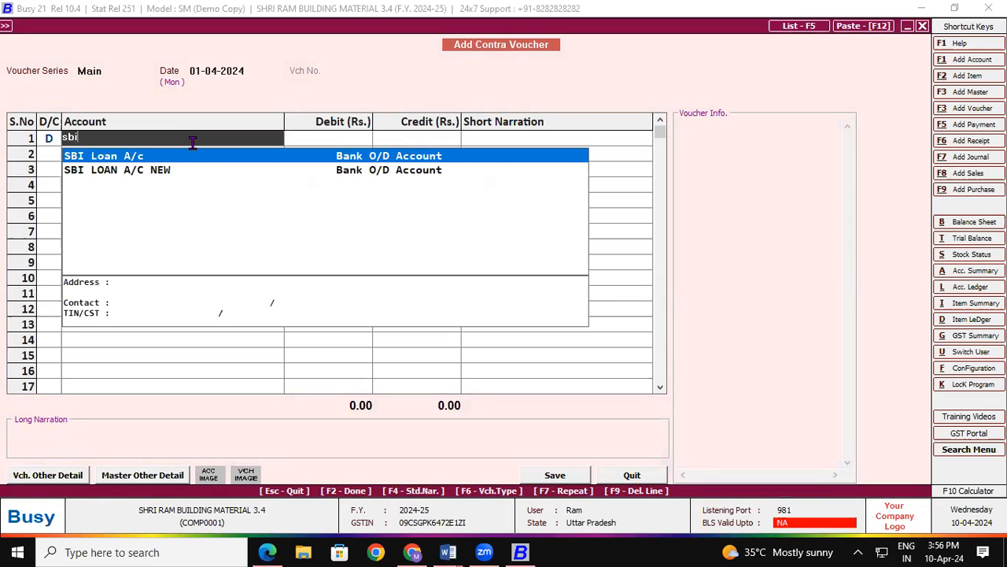
{"action": "key", "text": "Return"}
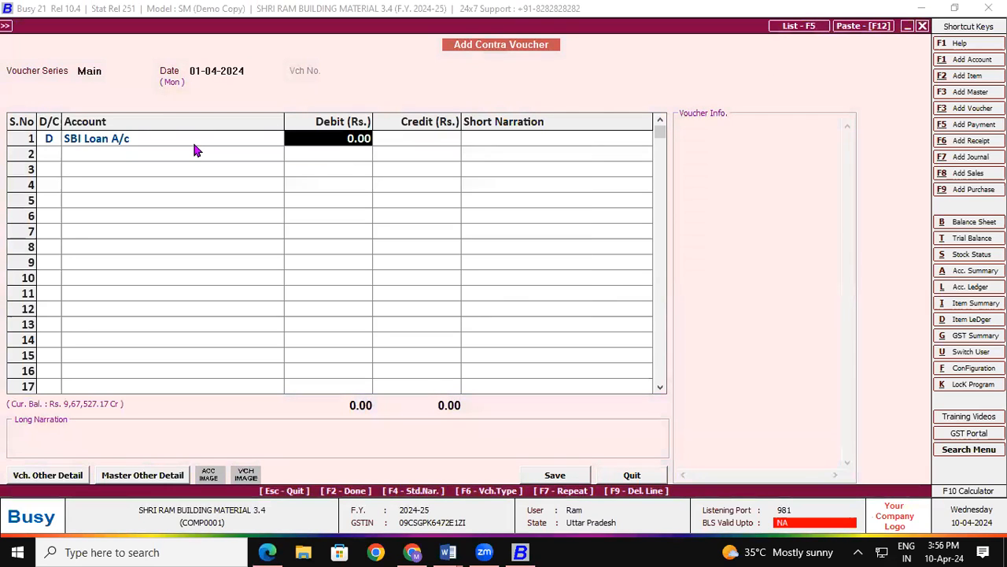
{"action": "key", "text": "alt+Tab"}
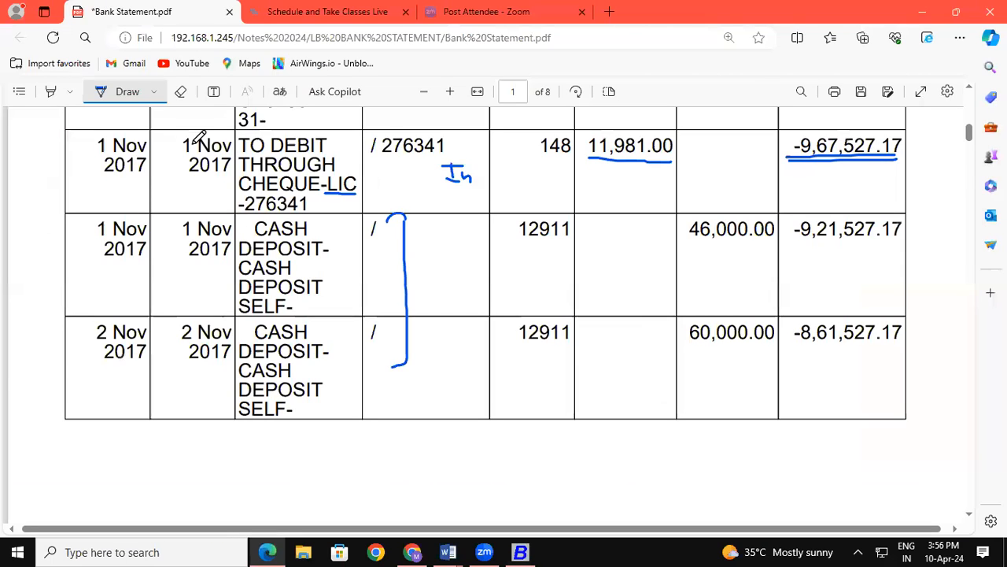
{"action": "key", "text": "alt+Tab"}
{"action": "type", "text": "46000"}
{"action": "key", "text": "Return"}
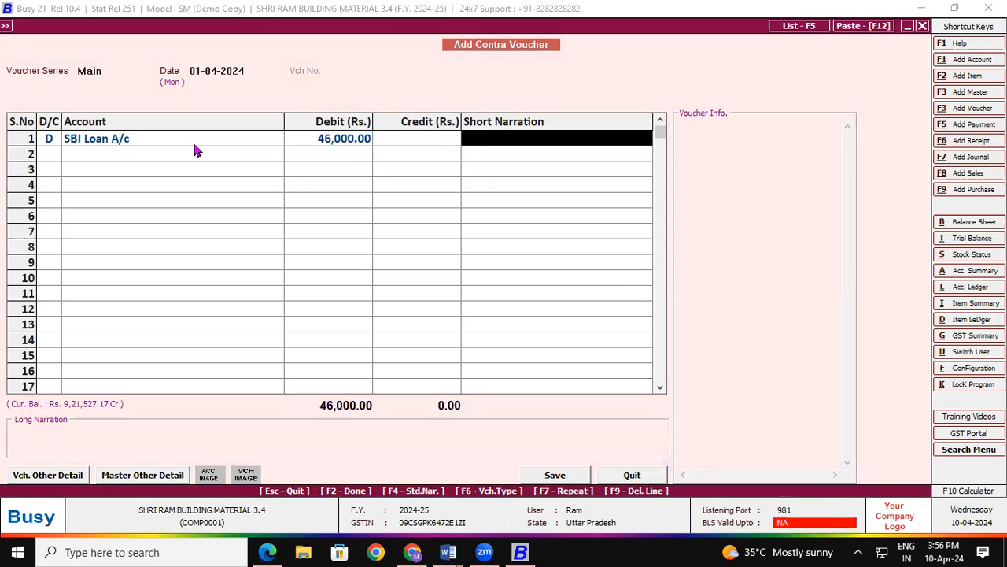
Step: Add a second contra voucher line crediting Cash with 46,000
{"action": "key", "text": "Return"}
{"action": "key", "text": "Return"}
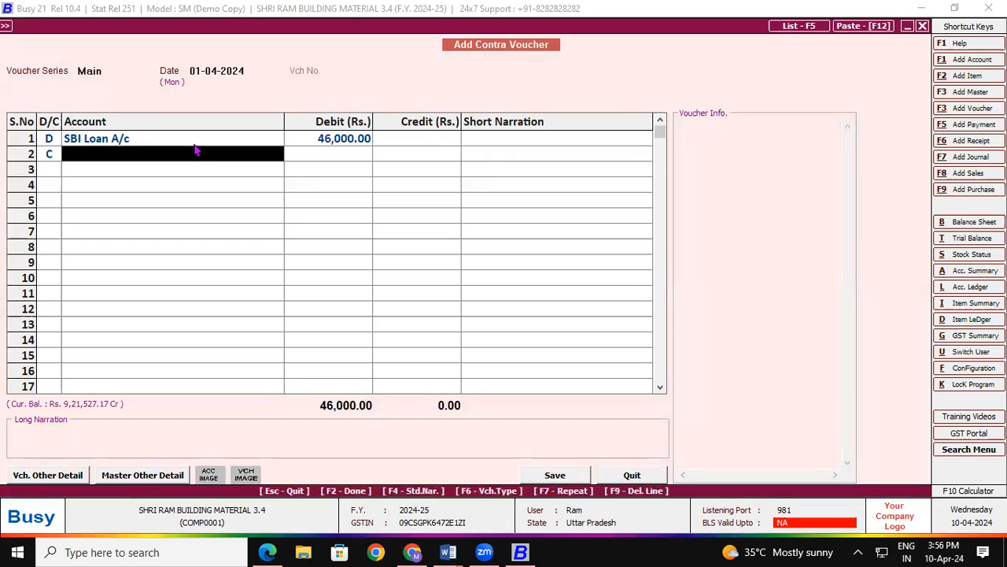
{"action": "type", "text": "ca"}
{"action": "key", "text": "Return"}
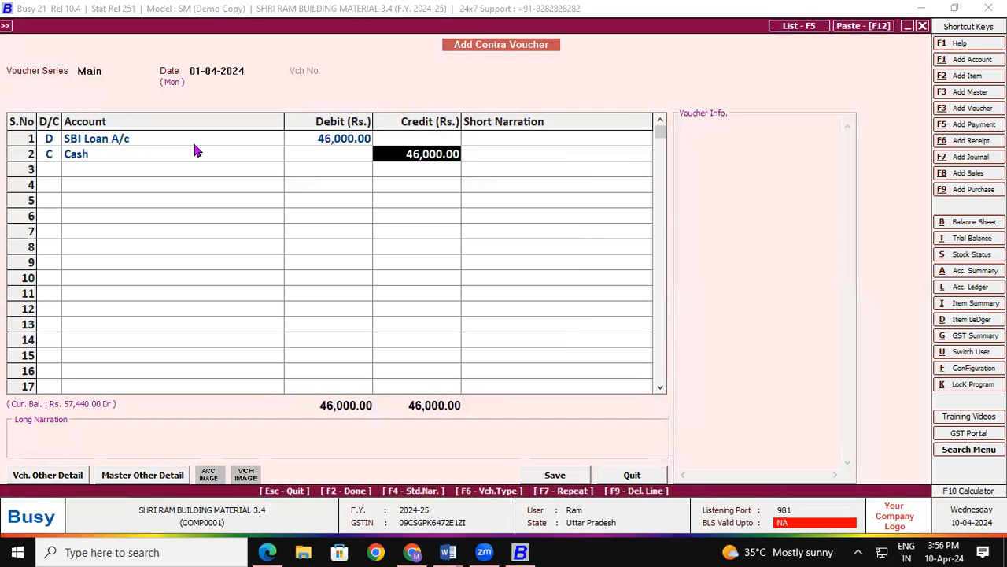
{"action": "key", "text": "Return"}
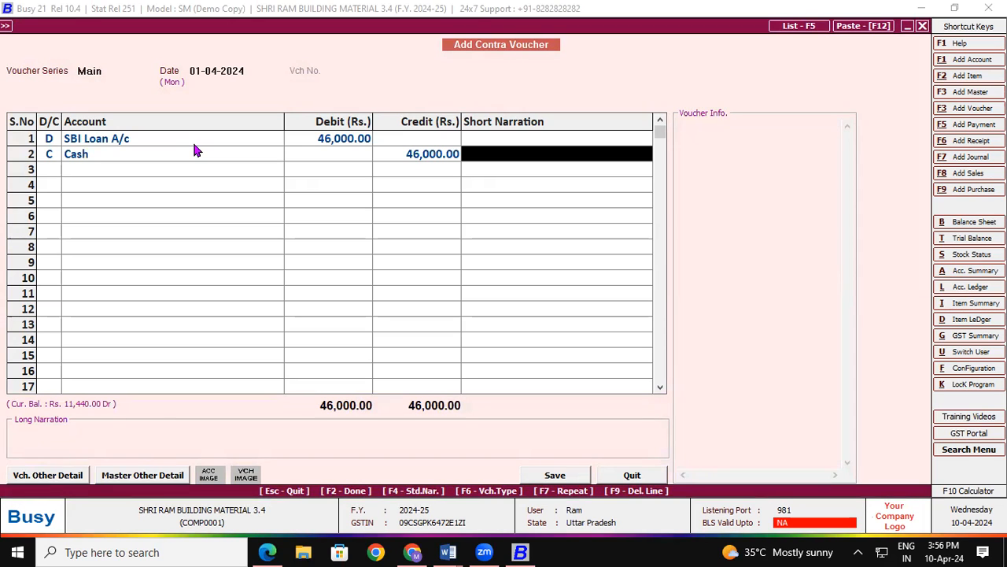
Step: Return to the contra voucher's SBI Loan A/c debit line and check the account's current balance
{"action": "left_click", "coordinate": [132, 138]}
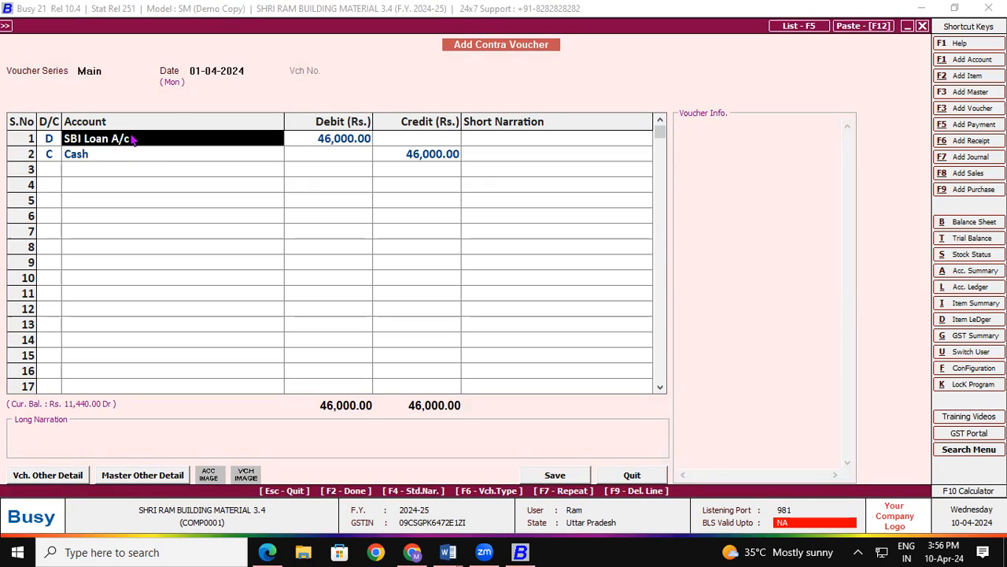
{"action": "key", "text": "Return"}
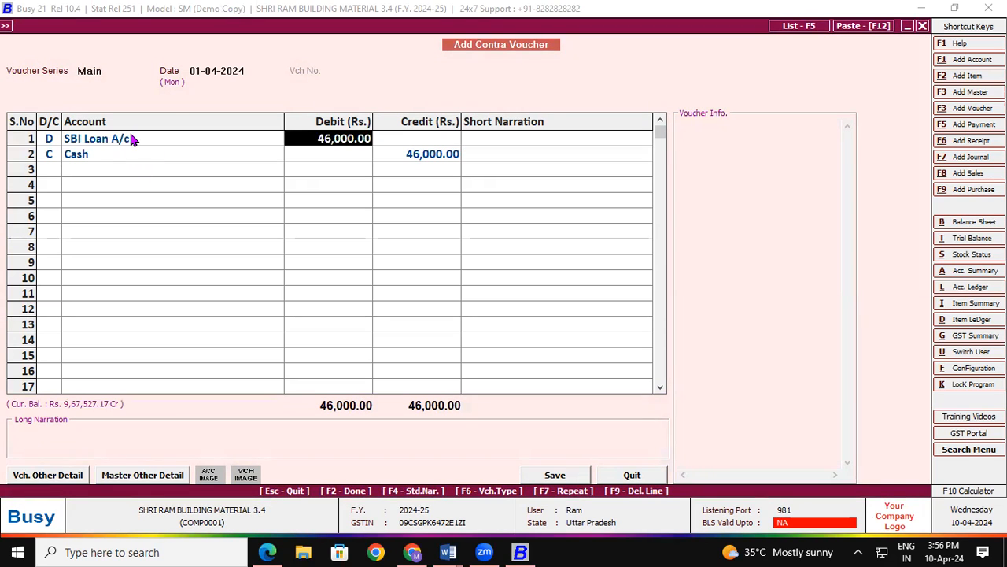
{"action": "key", "text": "Return"}
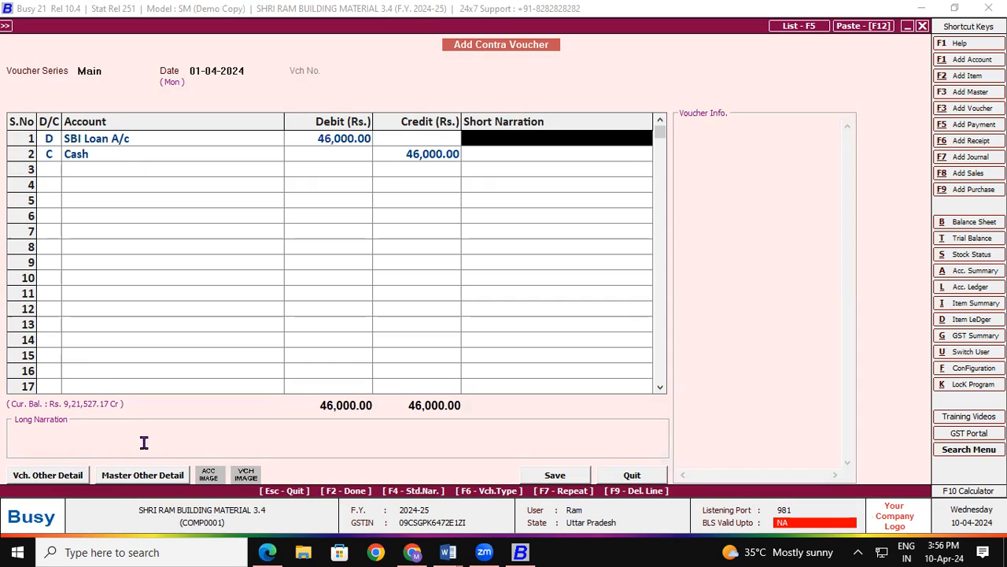
Step: Underline the balance of the 46,000 cash deposit row in the bank statement, then save the contra voucher in Busy
{"action": "left_click", "coordinate": [268, 551]}
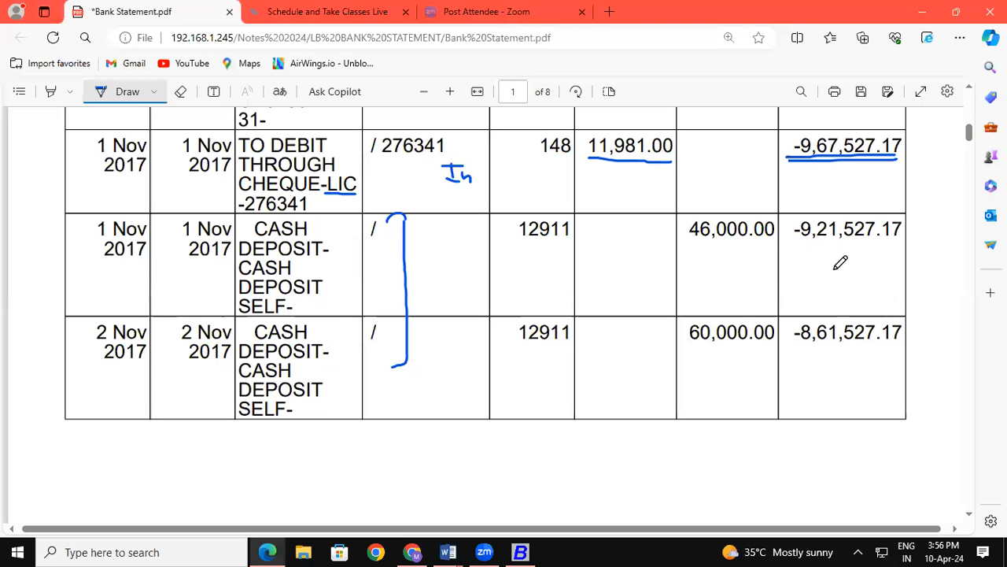
{"action": "left_click_drag", "start_coordinate": [785, 246], "coordinate": [904, 245]}
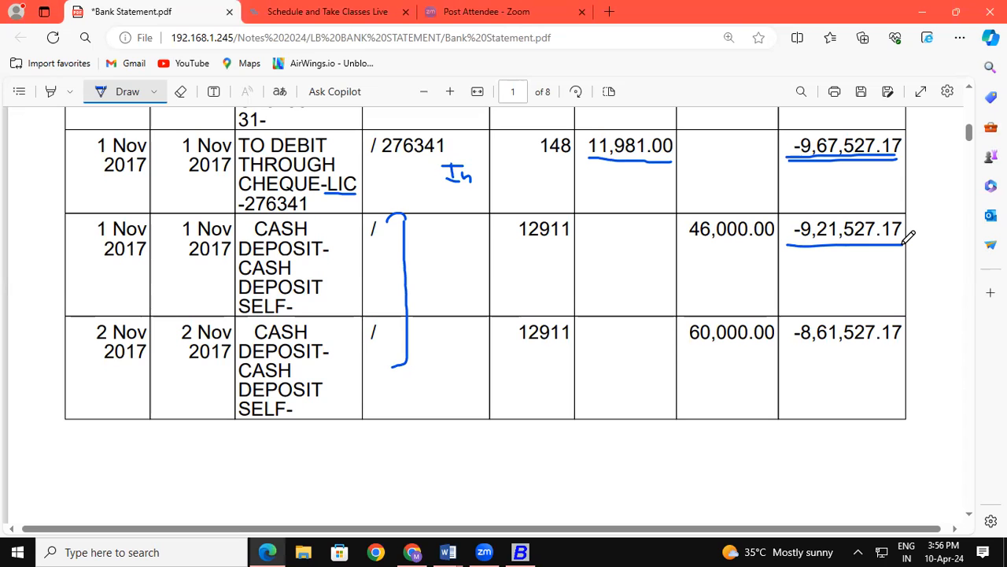
{"action": "left_click", "coordinate": [520, 551]}
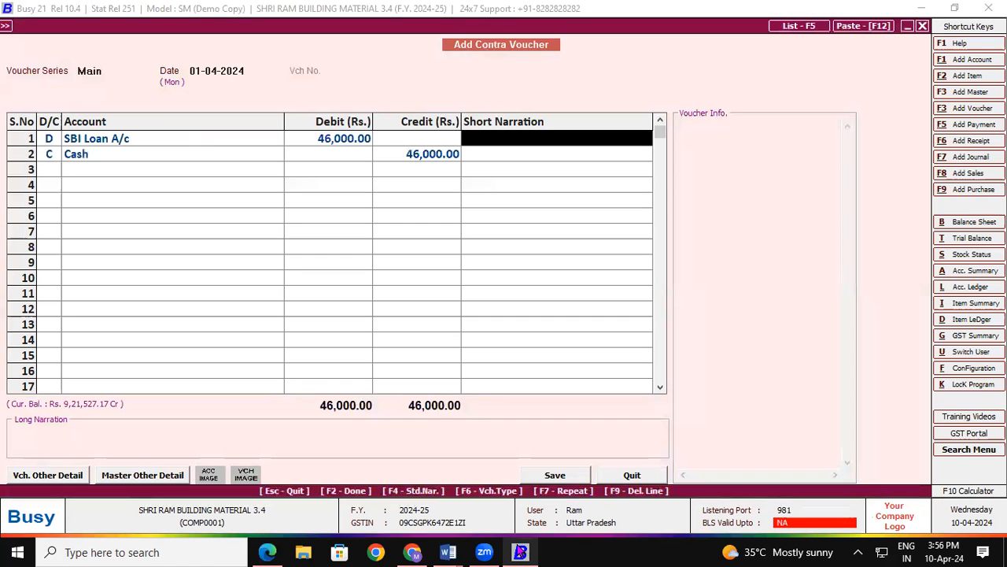
{"action": "left_click", "coordinate": [558, 477]}
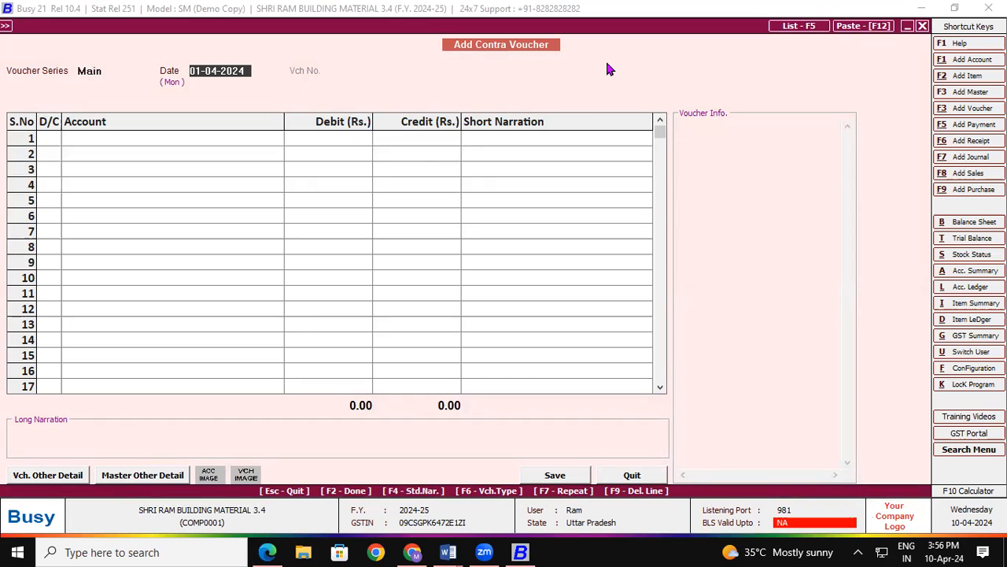
Step: Start another contra voucher dated 01-04-2024 with SBI Loan A/c as the debit account on the first line
{"action": "left_click", "coordinate": [50, 140]}
{"action": "key", "text": "Return"}
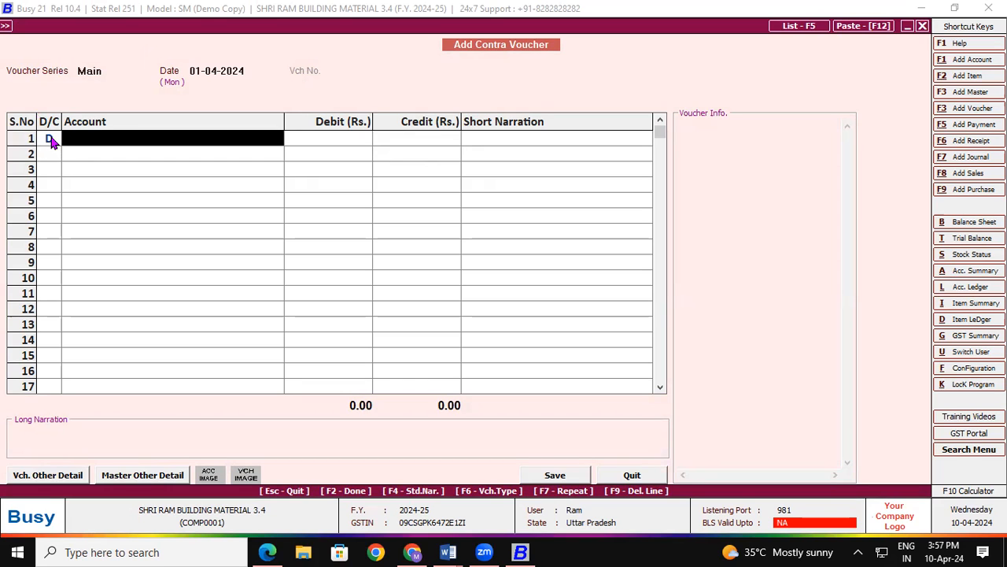
{"action": "type", "text": "sbi"}
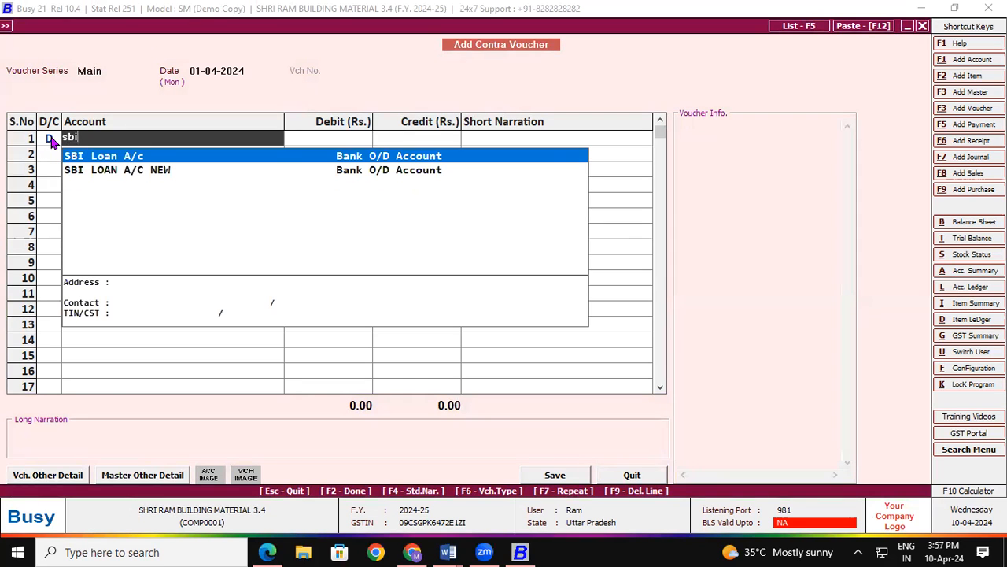
{"action": "key", "text": "Return"}
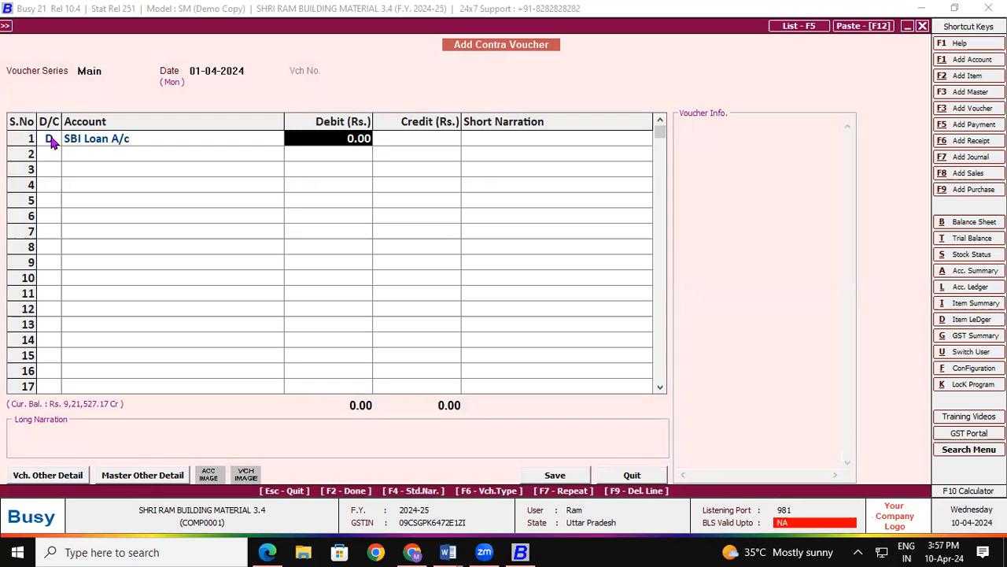
Step: Read the 2 Nov 2017 cash deposit in the bank statement and enter 60,000 as the SBI Loan A/c debit amount
{"action": "key", "text": "Return"}
{"action": "key", "text": "alt+Tab"}
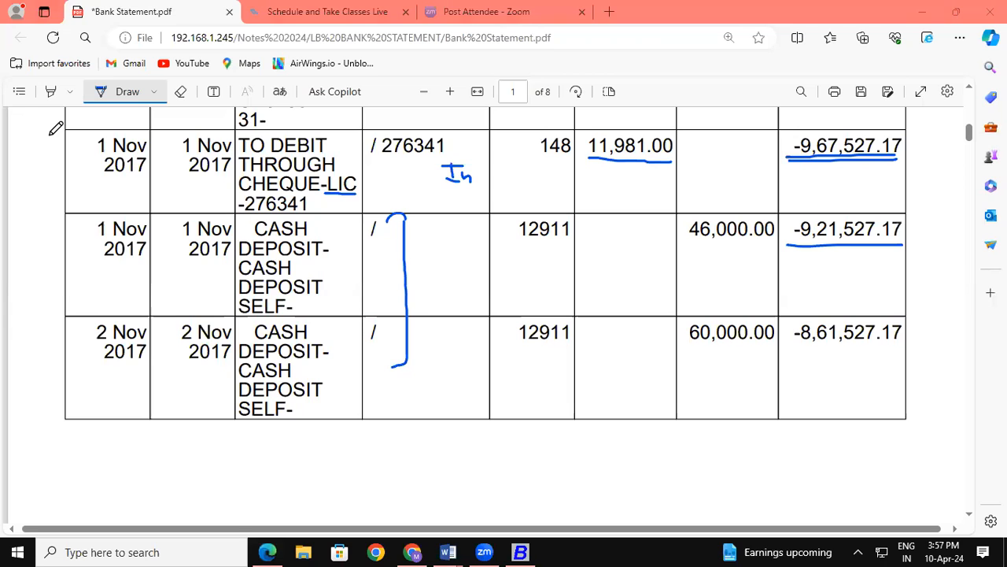
{"action": "key", "text": "alt+Tab"}
{"action": "key", "text": "Tab"}
{"action": "key", "text": "Tab"}
{"action": "key", "text": "Tab"}
{"action": "key", "text": "Tab"}
{"action": "key", "text": "Tab"}
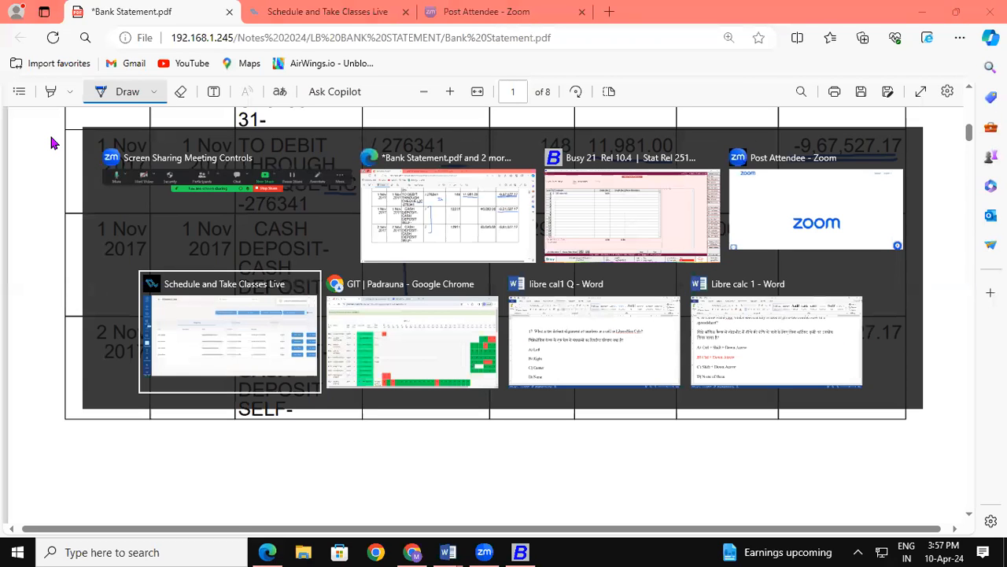
{"action": "key", "text": "alt+Tab"}
{"action": "key", "text": "alt+Tab"}
{"action": "key", "text": "alt+Tab"}
{"action": "key", "text": "alt+Tab"}
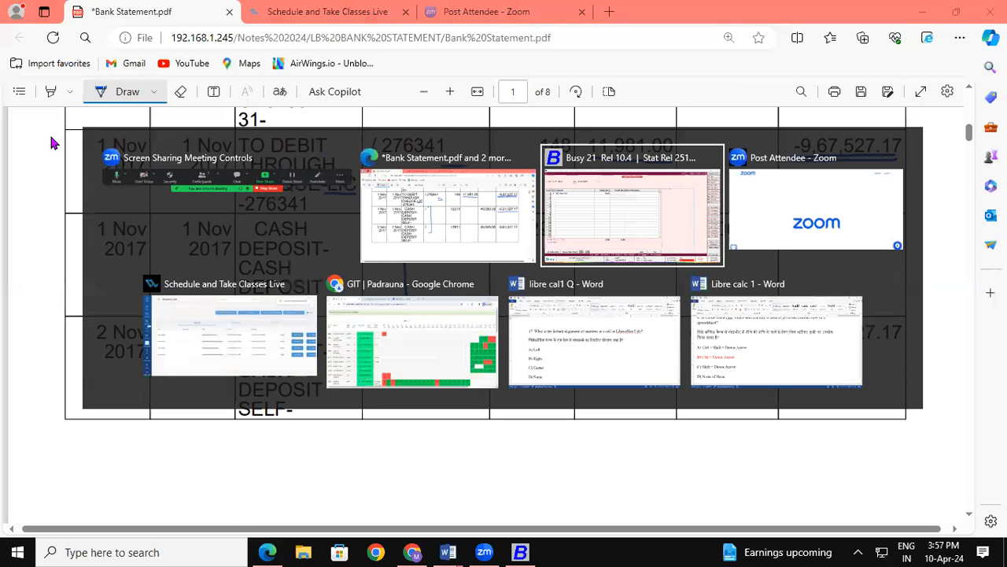
{"action": "type", "text": "60000"}
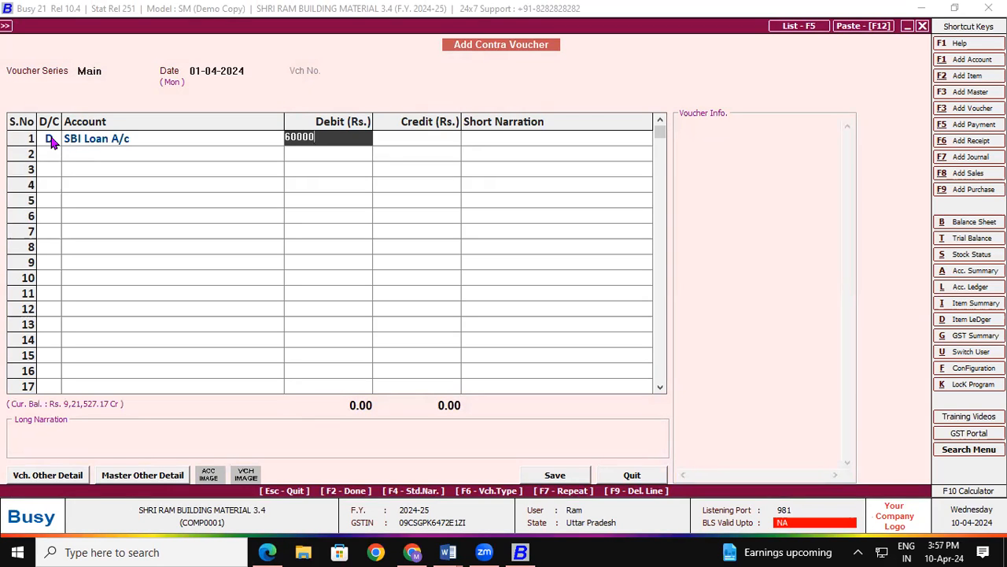
{"action": "key", "text": "Return"}
{"action": "key", "text": "Return"}
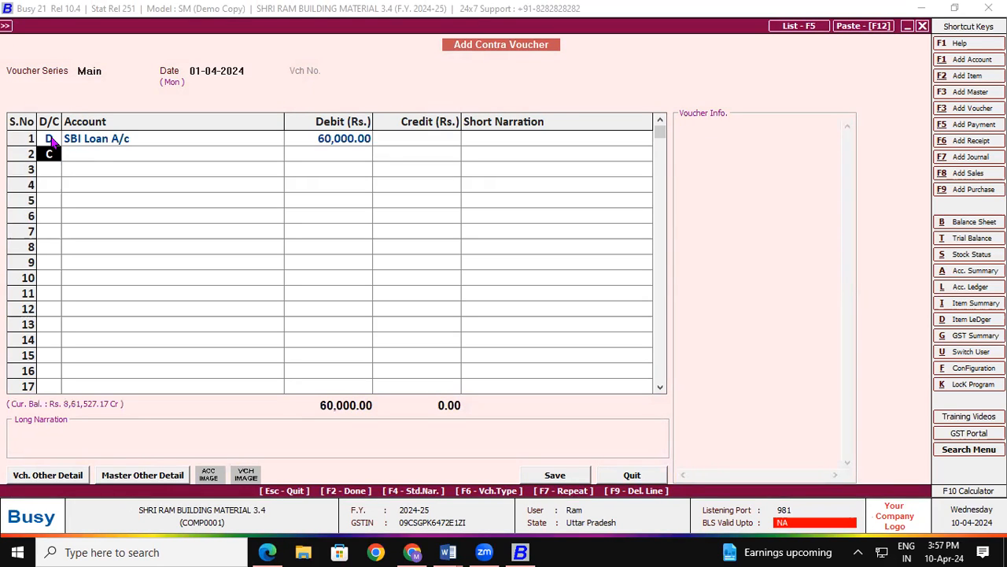
Step: Add a second contra voucher line crediting Cash with 60,000
{"action": "key", "text": "Return"}
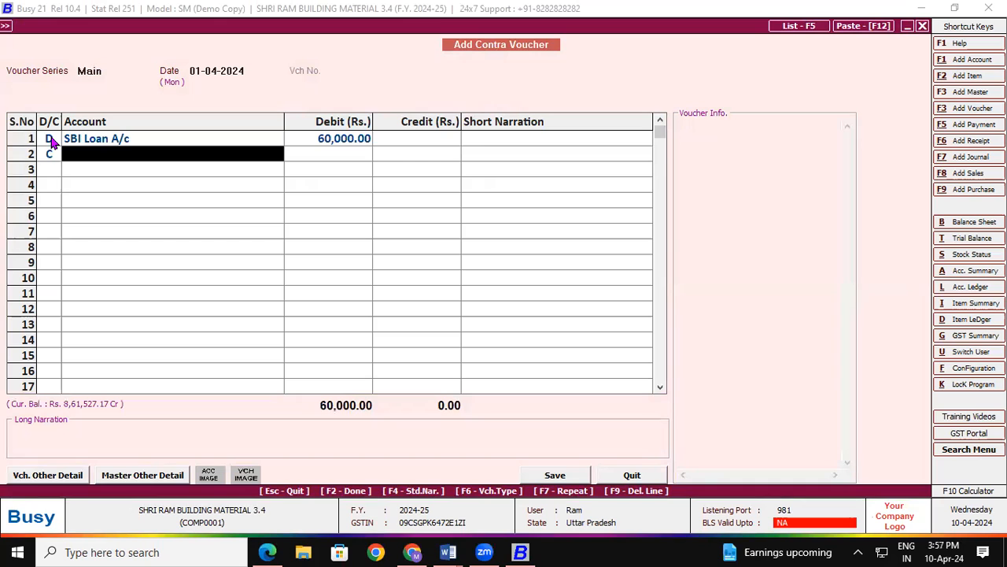
{"action": "type", "text": "cash"}
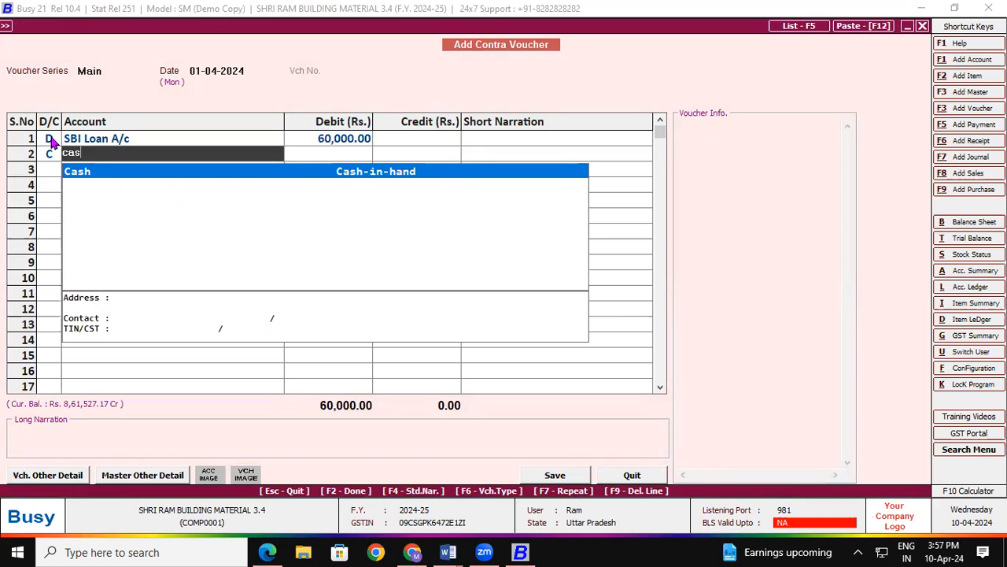
{"action": "key", "text": "Return"}
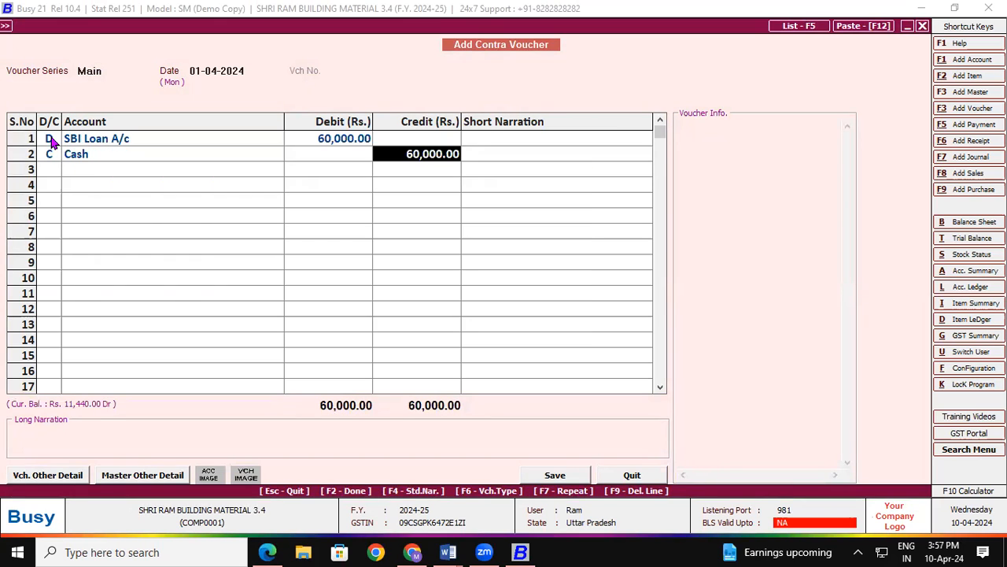
{"action": "key", "text": "Return"}
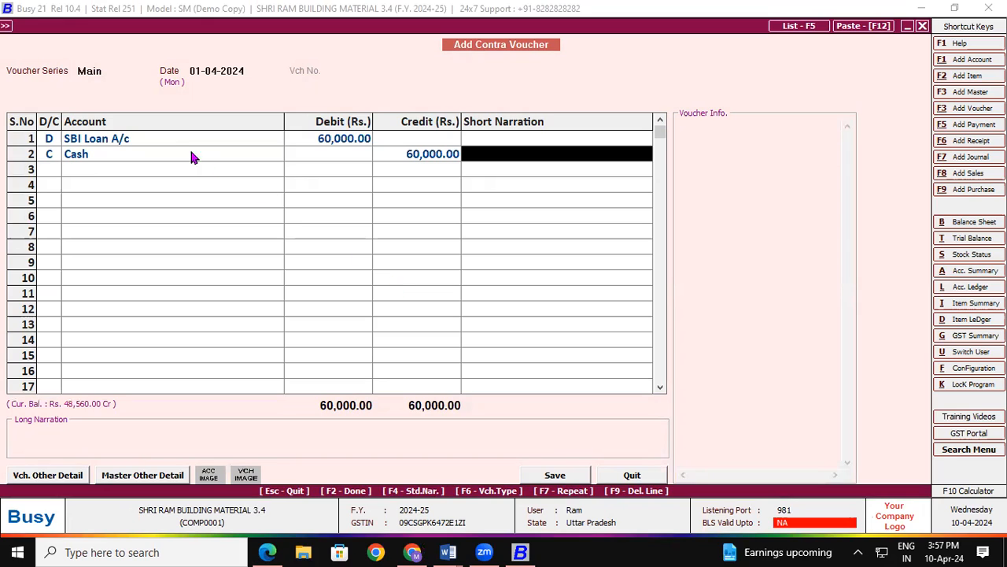
Step: Go back through the SBI Loan A/c debit line of the voucher to check the account's current balance
{"action": "left_click", "coordinate": [170, 143]}
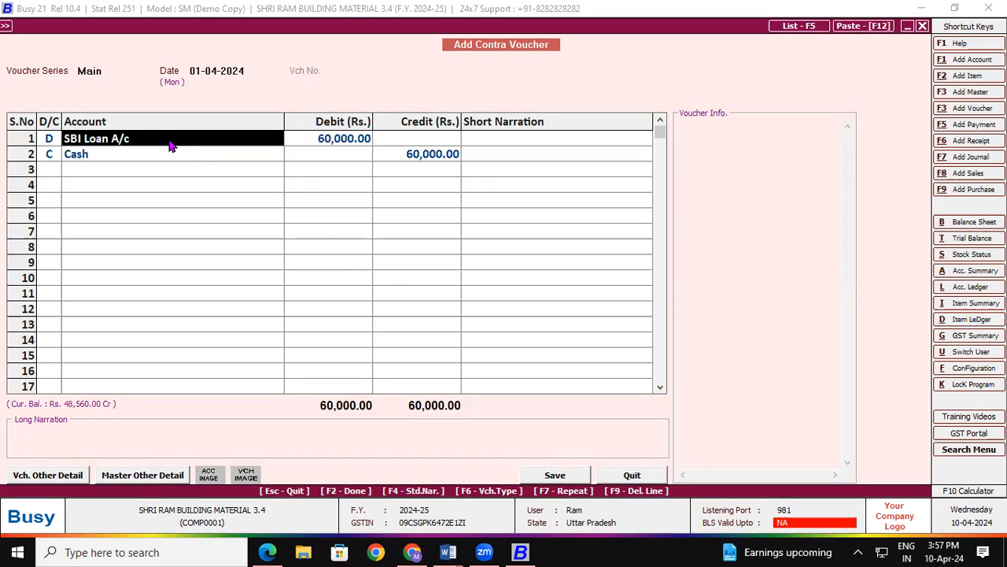
{"action": "key", "text": "Return"}
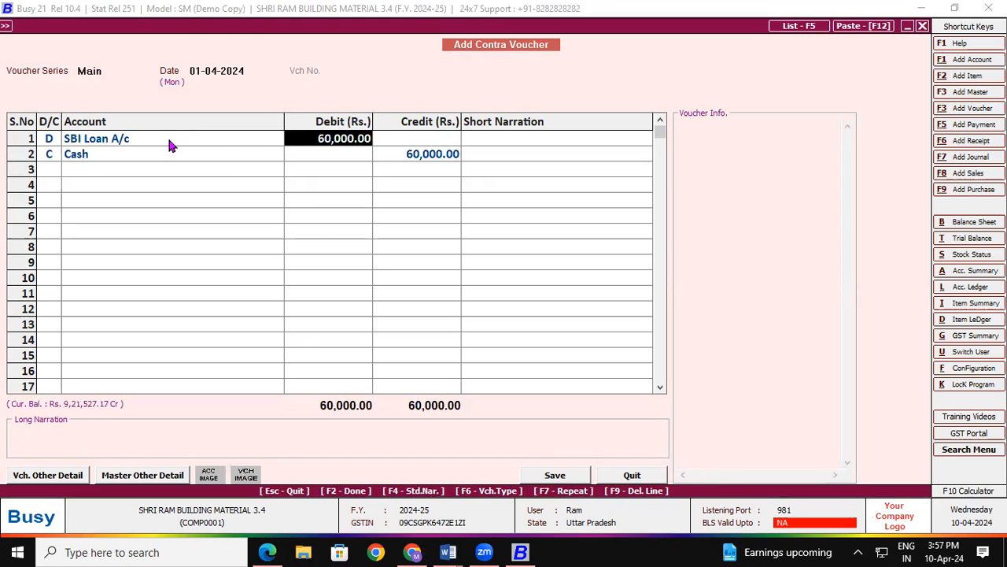
{"action": "key", "text": "Return"}
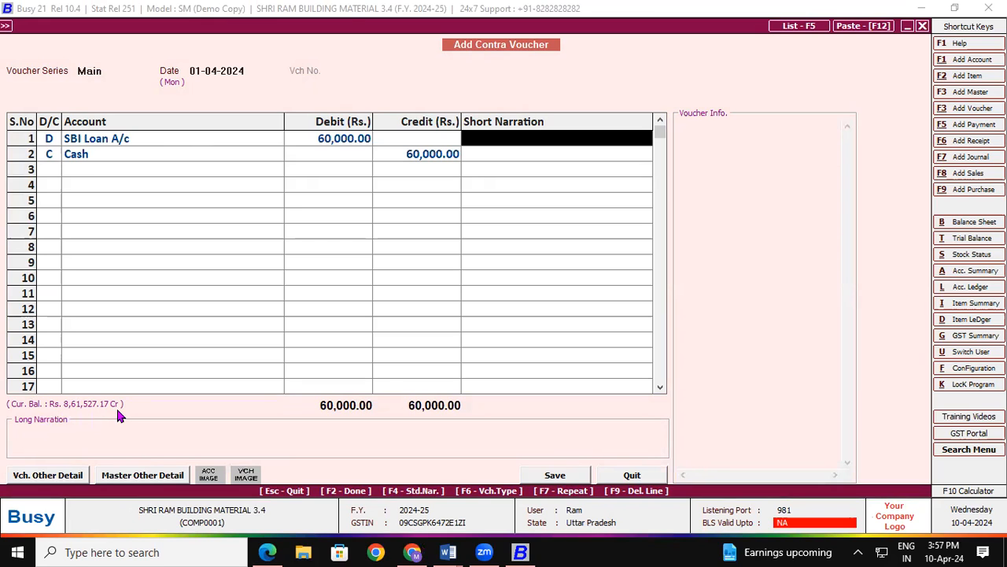
{"action": "left_click", "coordinate": [83, 140]}
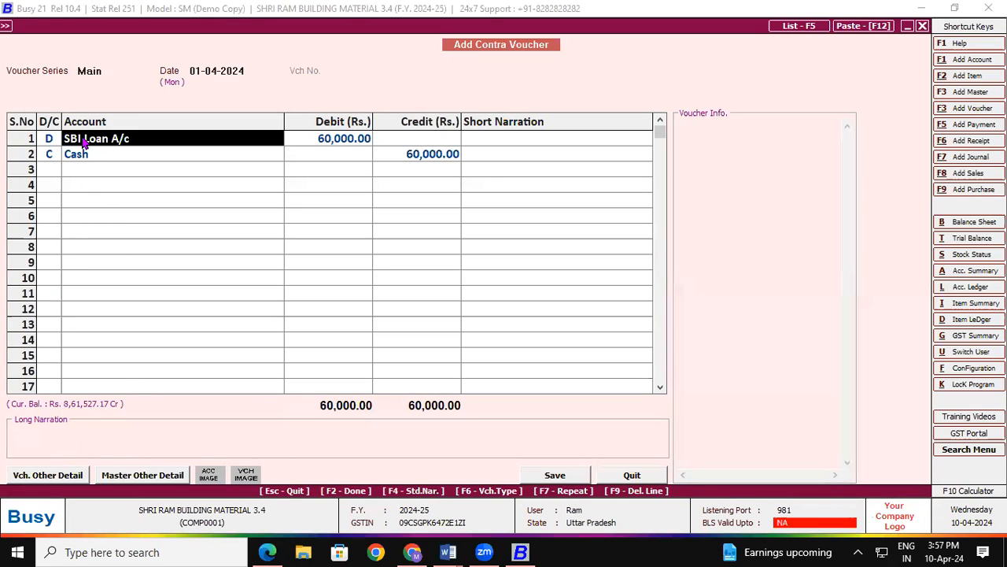
{"action": "key", "text": "Return"}
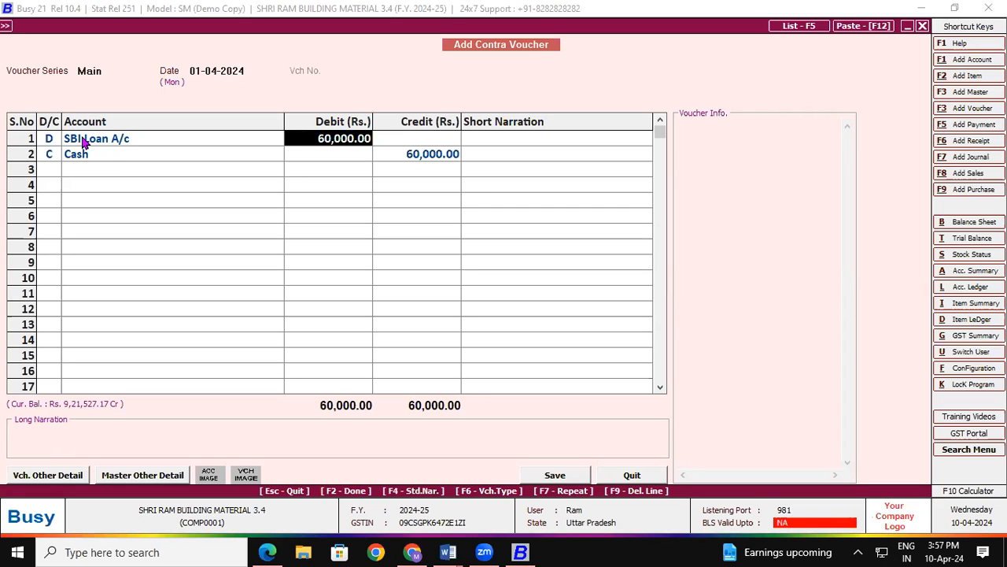
Step: Underline the balance of the 60,000 cash deposit row in the bank statement and compare it with the voucher's SBI Loan A/c balance
{"action": "left_click", "coordinate": [267, 552]}
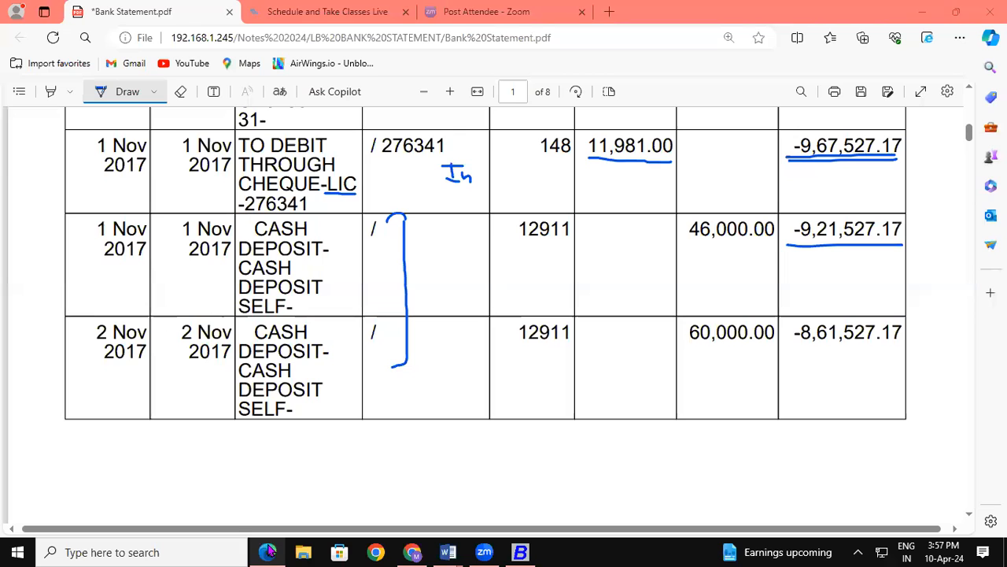
{"action": "left_click_drag", "start_coordinate": [795, 355], "coordinate": [856, 357]}
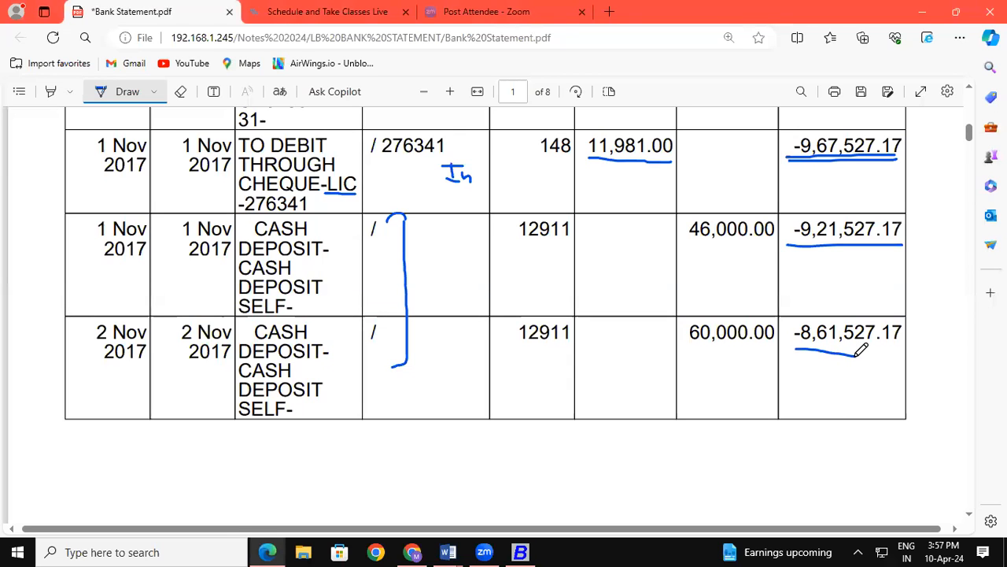
{"action": "left_click", "coordinate": [521, 552]}
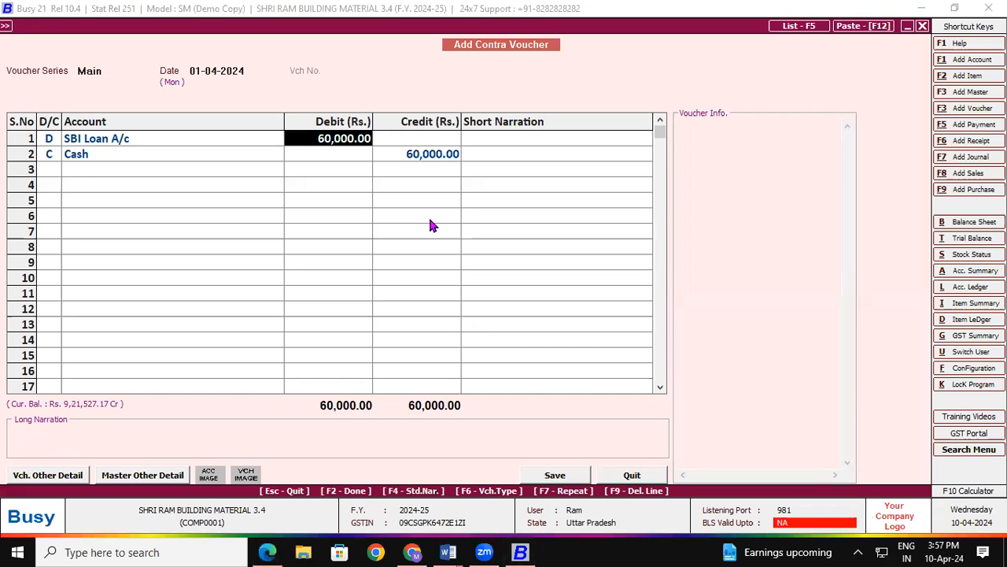
{"action": "key", "text": "Return"}
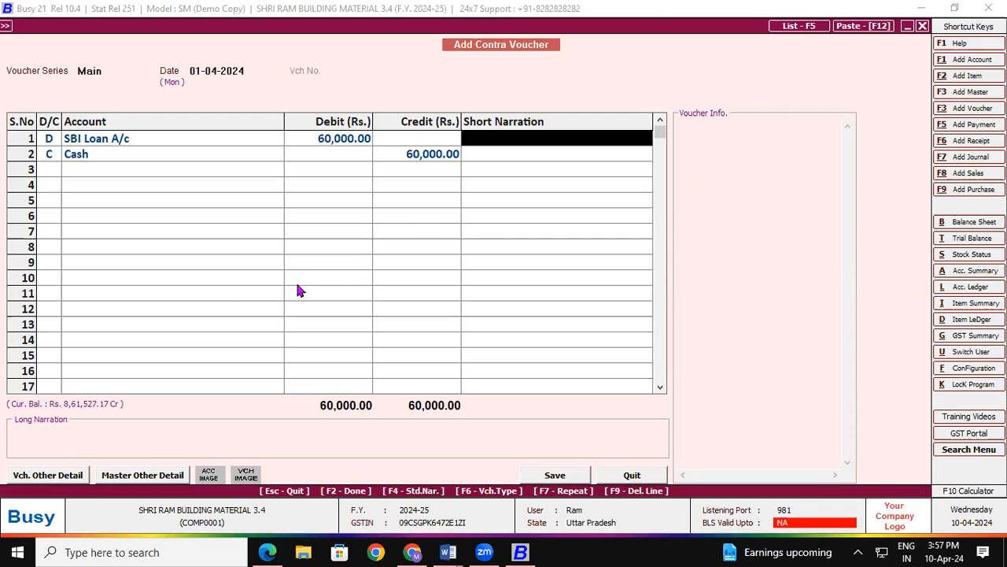
Step: Check the Cash credit line's current balance and save the 60,000 contra voucher
{"action": "left_click", "coordinate": [189, 156]}
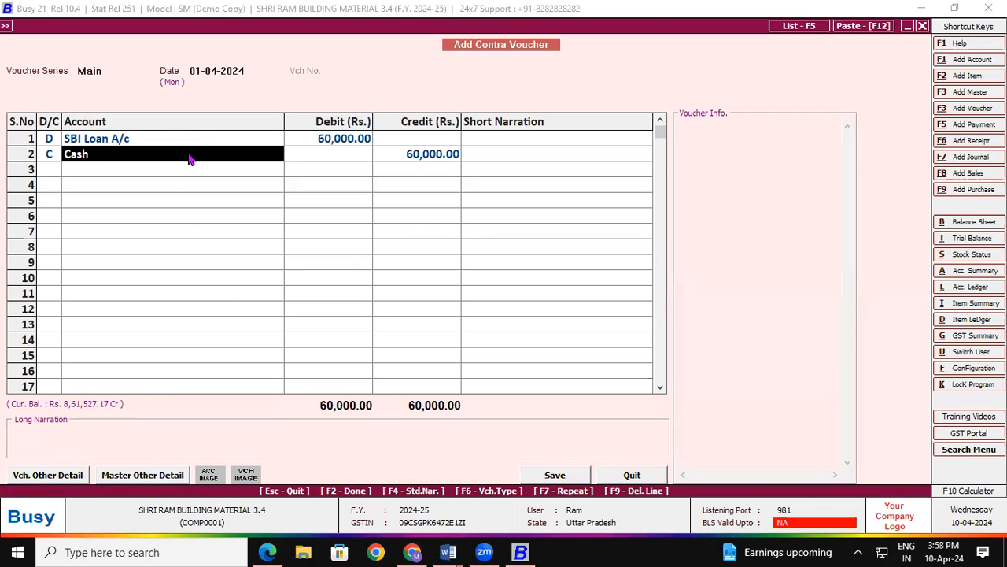
{"action": "key", "text": "Return"}
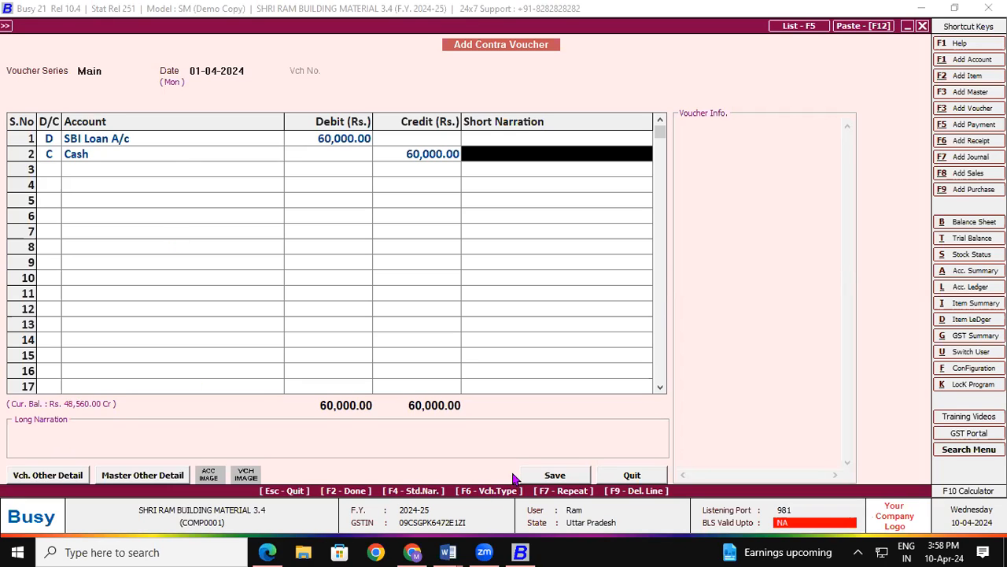
{"action": "left_click", "coordinate": [547, 475]}
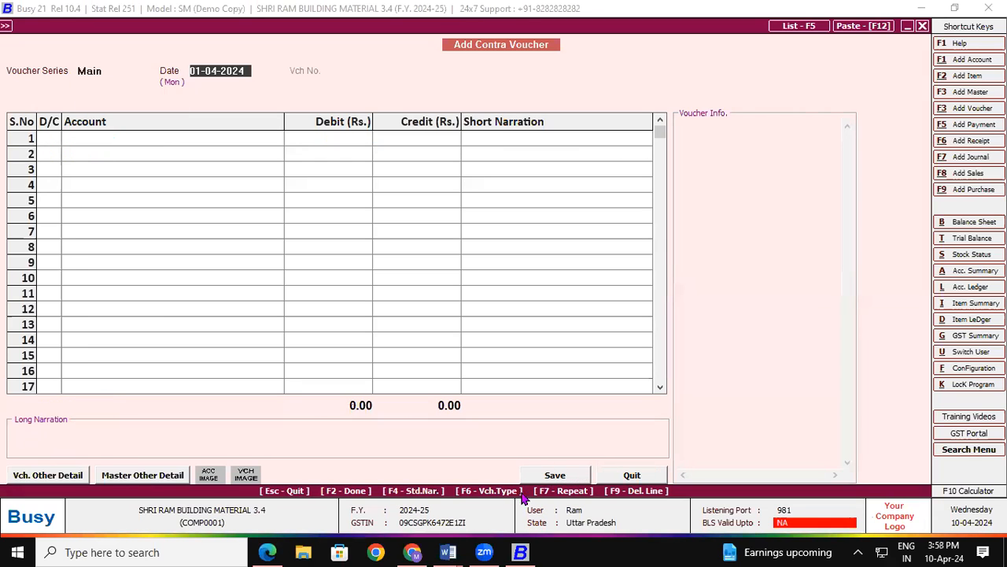
Step: On page 2 of the bank statement, underline the date and debit amount of the 2 Nov 2017 UltraTech Cement transfer
{"action": "left_click", "coordinate": [267, 547]}
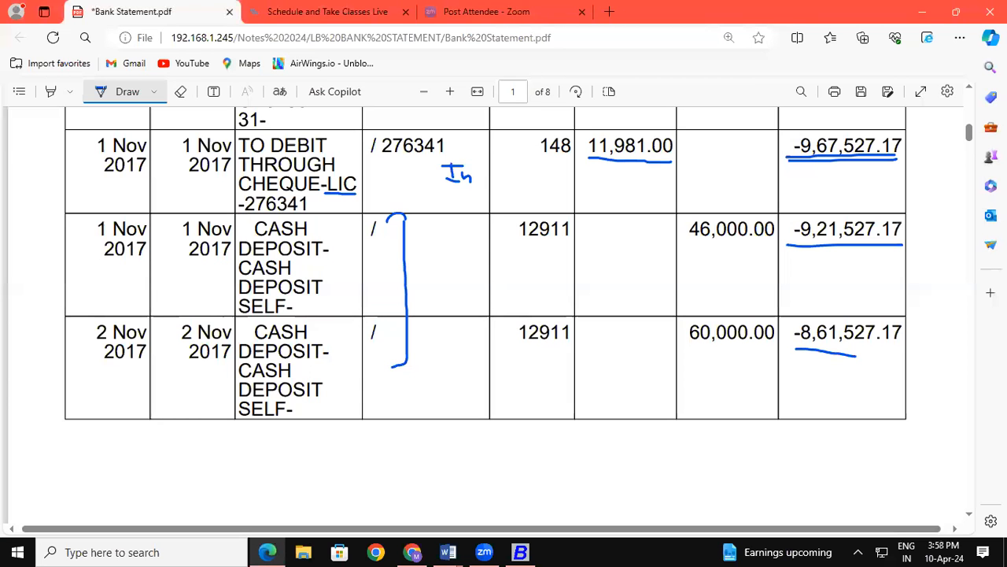
{"action": "left_click", "coordinate": [971, 517]}
{"action": "scroll", "coordinate": [972, 517], "scroll_direction": "down", "scroll_amount": 5}
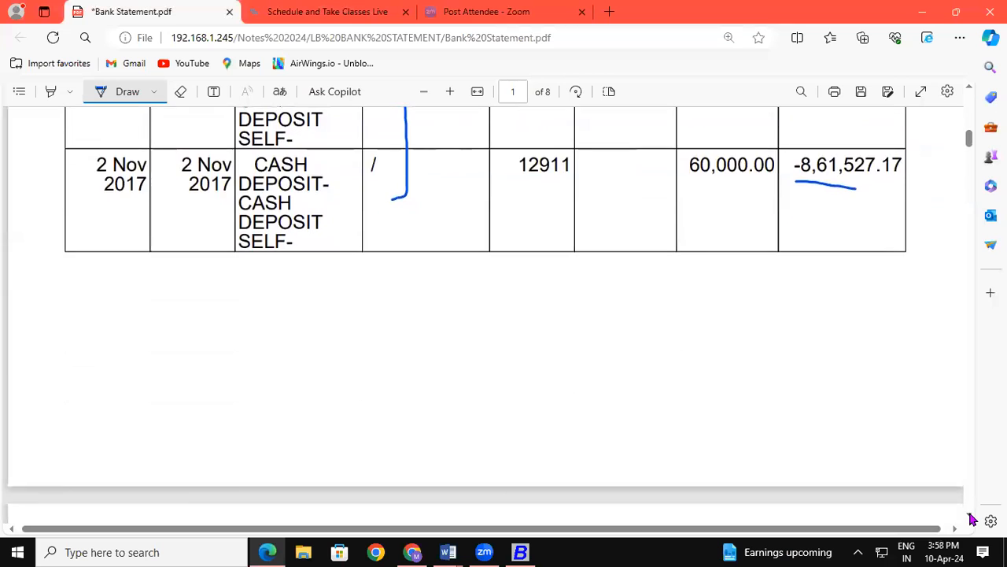
{"action": "left_click", "coordinate": [970, 88]}
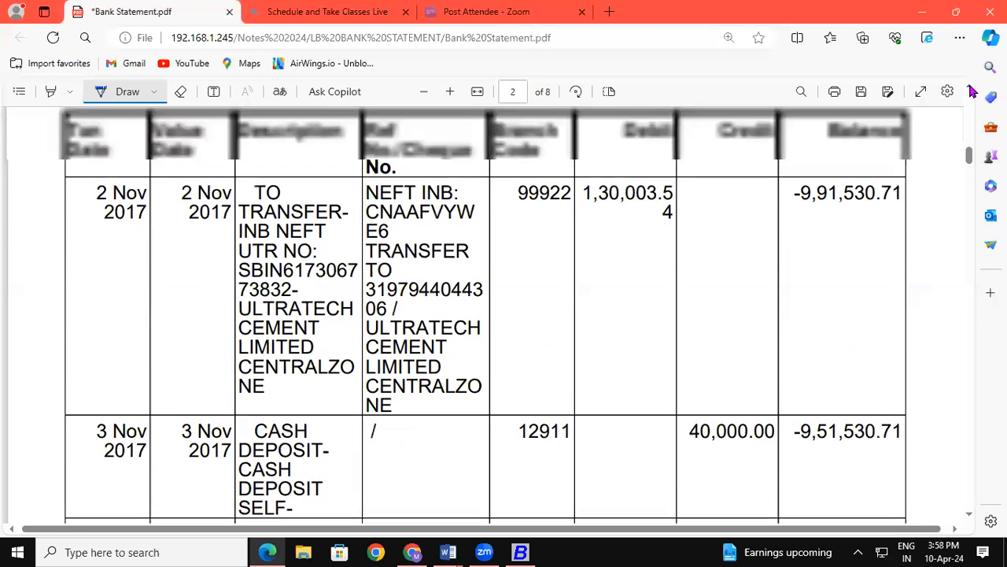
{"action": "left_click_drag", "start_coordinate": [92, 226], "coordinate": [144, 223]}
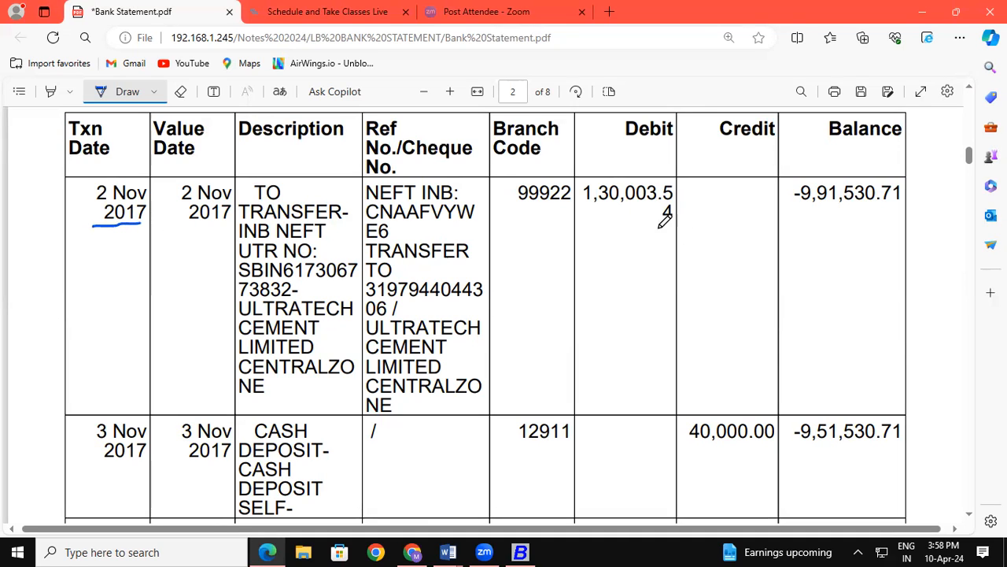
{"action": "left_click_drag", "start_coordinate": [583, 204], "coordinate": [659, 206]}
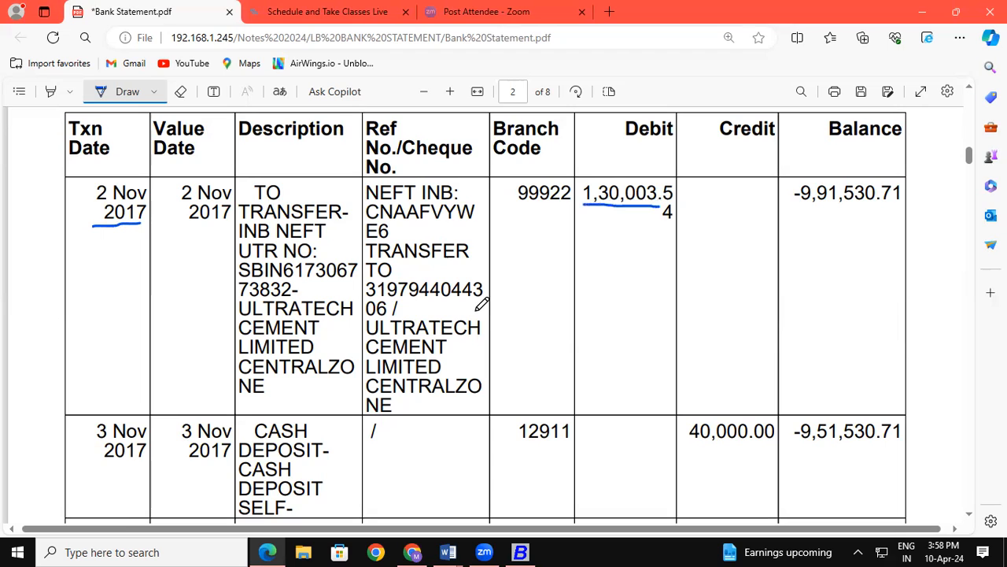
Step: Bracket the UltraTech Cement party name and mark the debit amount with a downward arrow and the handwritten word "Payment"
{"action": "mouse_move", "coordinate": [476, 310]}
{"action": "left_mouse_down"}
{"action": "mouse_move", "coordinate": [495, 339]}
{"action": "mouse_move", "coordinate": [498, 379]}
{"action": "left_mouse_up"}
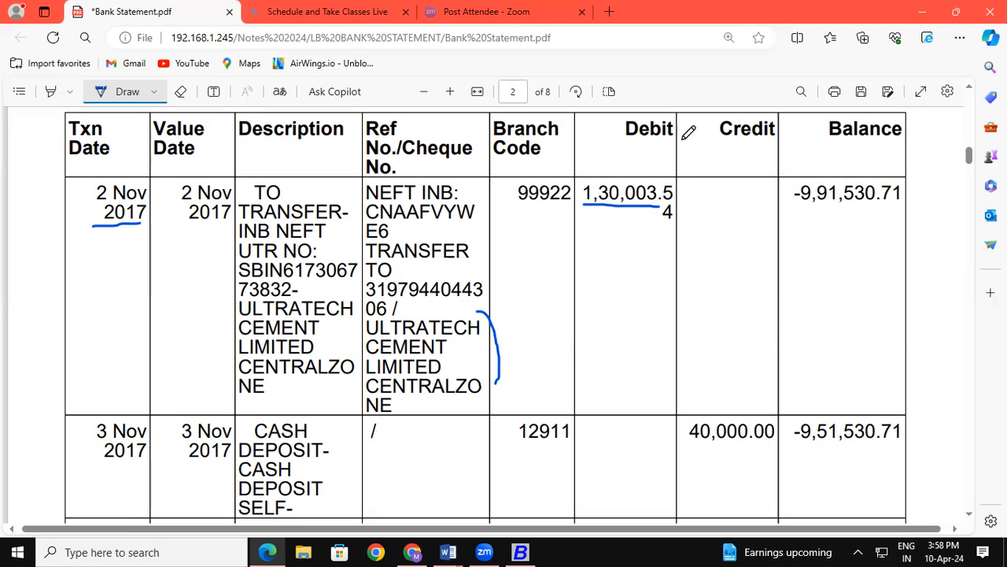
{"action": "mouse_move", "coordinate": [663, 140]}
{"action": "left_mouse_down"}
{"action": "mouse_move", "coordinate": [665, 169]}
{"action": "mouse_move", "coordinate": [675, 158]}
{"action": "left_mouse_up"}
{"action": "mouse_move", "coordinate": [542, 234]}
{"action": "left_mouse_down"}
{"action": "mouse_move", "coordinate": [547, 268]}
{"action": "mouse_move", "coordinate": [551, 226]}
{"action": "mouse_move", "coordinate": [560, 253]}
{"action": "mouse_move", "coordinate": [586, 237]}
{"action": "mouse_move", "coordinate": [582, 260]}
{"action": "mouse_move", "coordinate": [598, 228]}
{"action": "mouse_move", "coordinate": [620, 236]}
{"action": "mouse_move", "coordinate": [653, 207]}
{"action": "left_mouse_up"}
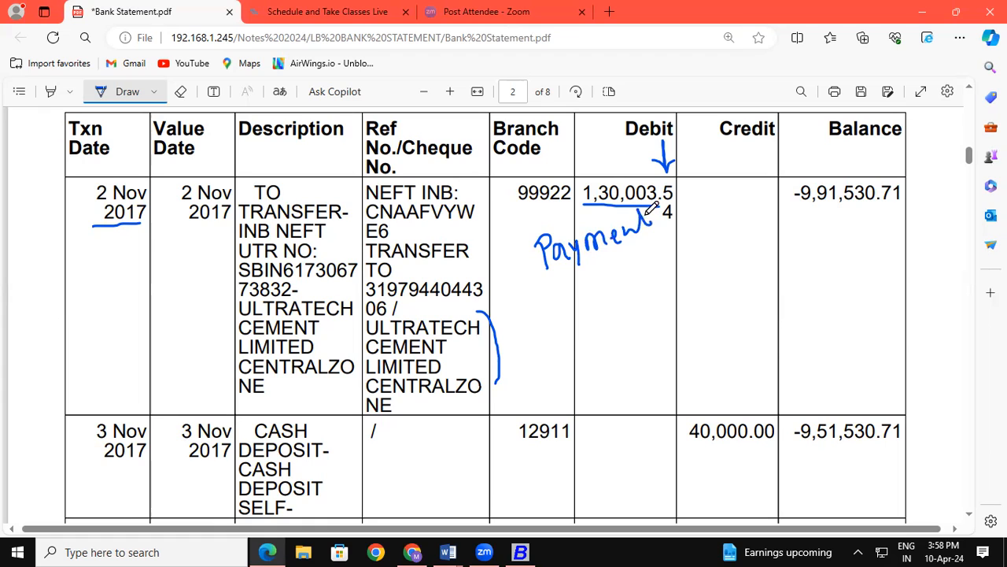
Step: Underline "Payment", circle the 3.54 ending of the UltraTech Cement debit amount, and handwrite 1.18, 2.36 and 3.54 beside it
{"action": "left_click_drag", "start_coordinate": [535, 273], "coordinate": [626, 241]}
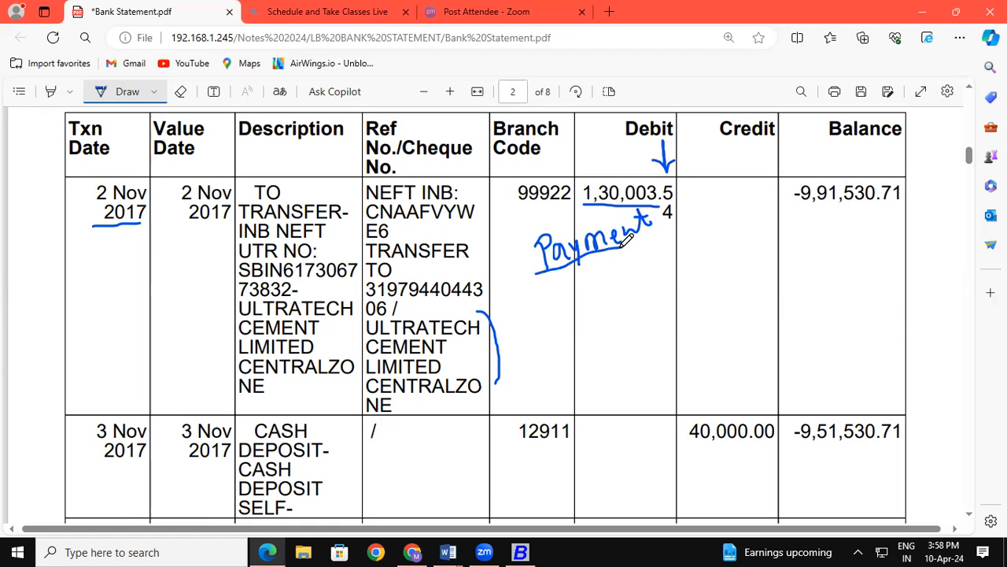
{"action": "mouse_move", "coordinate": [682, 182]}
{"action": "left_mouse_down"}
{"action": "mouse_move", "coordinate": [660, 175]}
{"action": "mouse_move", "coordinate": [644, 188]}
{"action": "mouse_move", "coordinate": [652, 223]}
{"action": "mouse_move", "coordinate": [675, 227]}
{"action": "mouse_move", "coordinate": [684, 180]}
{"action": "left_mouse_up"}
{"action": "mouse_move", "coordinate": [756, 211]}
{"action": "left_mouse_down"}
{"action": "mouse_move", "coordinate": [755, 233]}
{"action": "mouse_move", "coordinate": [781, 234]}
{"action": "mouse_move", "coordinate": [782, 210]}
{"action": "mouse_move", "coordinate": [786, 221]}
{"action": "mouse_move", "coordinate": [763, 271]}
{"action": "mouse_move", "coordinate": [799, 261]}
{"action": "left_mouse_up"}
{"action": "left_click", "coordinate": [765, 229]}
{"action": "left_click", "coordinate": [763, 263]}
{"action": "mouse_move", "coordinate": [754, 284]}
{"action": "left_mouse_down"}
{"action": "mouse_move", "coordinate": [757, 303]}
{"action": "mouse_move", "coordinate": [787, 304]}
{"action": "mouse_move", "coordinate": [795, 288]}
{"action": "mouse_move", "coordinate": [803, 303]}
{"action": "mouse_move", "coordinate": [822, 297]}
{"action": "mouse_move", "coordinate": [812, 311]}
{"action": "left_mouse_up"}
{"action": "left_click", "coordinate": [780, 299]}
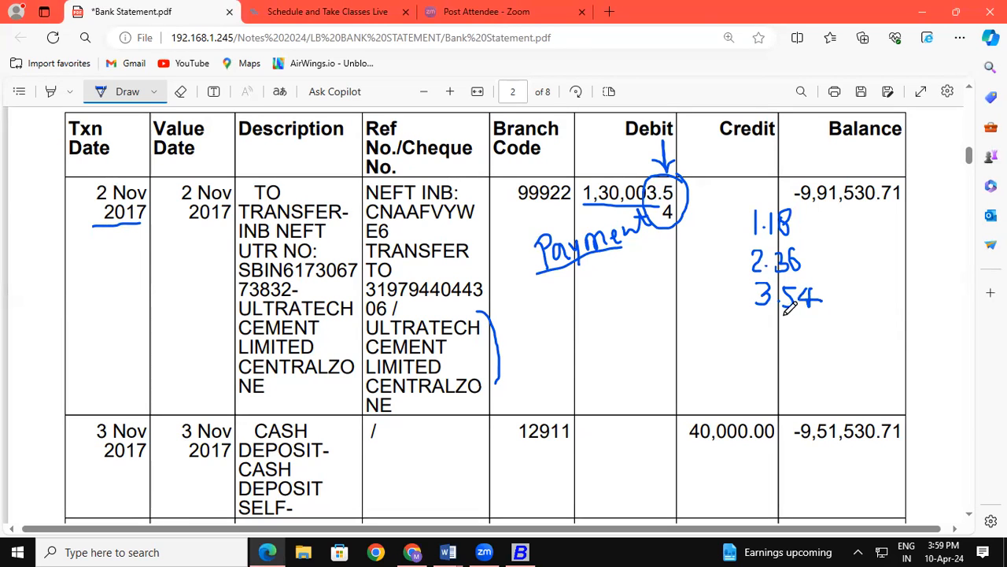
Step: Underline the handwritten 3.54, tick each of the three handwritten figures and enclose them with a bracket
{"action": "left_click_drag", "start_coordinate": [750, 316], "coordinate": [822, 320]}
{"action": "left_click_drag", "start_coordinate": [801, 221], "coordinate": [849, 204]}
{"action": "left_click_drag", "start_coordinate": [823, 259], "coordinate": [848, 252]}
{"action": "mouse_move", "coordinate": [835, 314]}
{"action": "left_mouse_down"}
{"action": "mouse_move", "coordinate": [856, 321]}
{"action": "mouse_move", "coordinate": [883, 297]}
{"action": "left_mouse_up"}
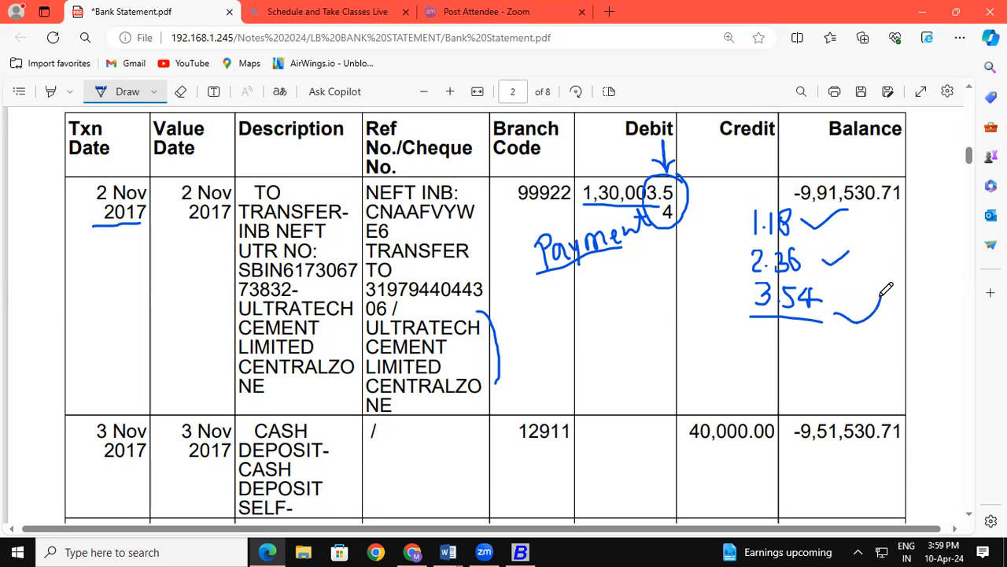
{"action": "mouse_move", "coordinate": [872, 207]}
{"action": "left_mouse_down"}
{"action": "mouse_move", "coordinate": [881, 207]}
{"action": "mouse_move", "coordinate": [885, 236]}
{"action": "mouse_move", "coordinate": [878, 346]}
{"action": "left_mouse_up"}
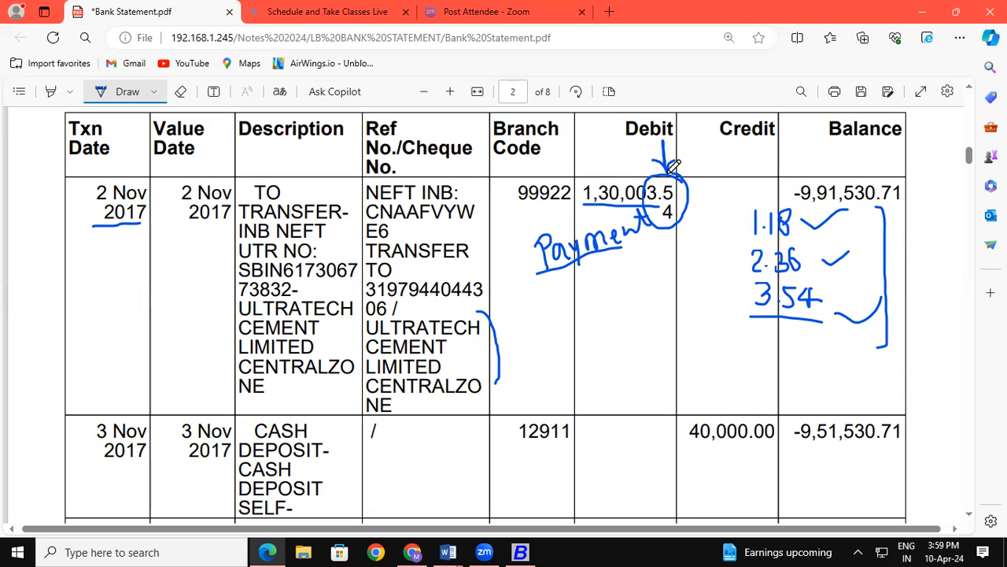
Step: Switch to Busy and start a new account master with UTCL as its name and print name
{"action": "left_click", "coordinate": [522, 552]}
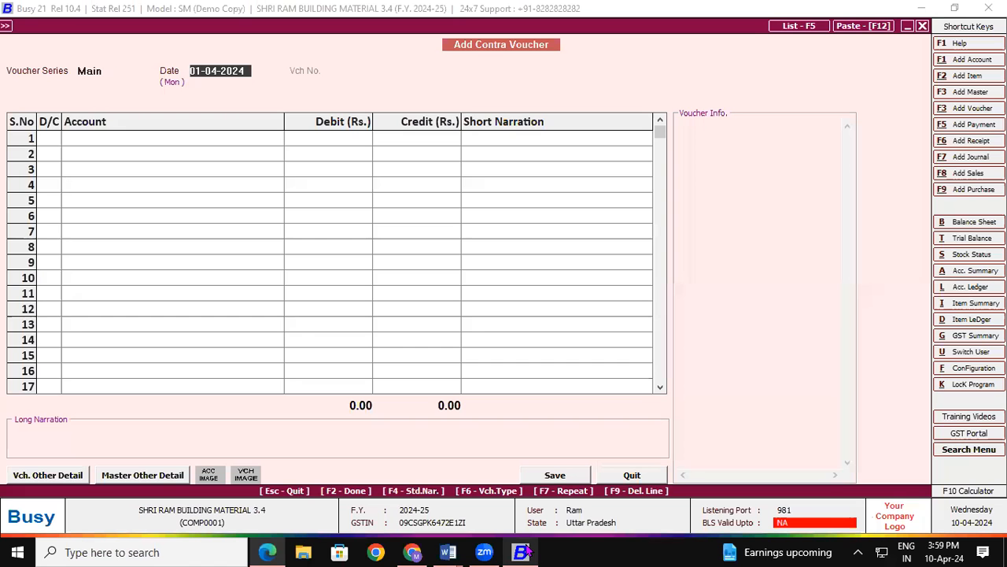
{"action": "key", "text": "Return"}
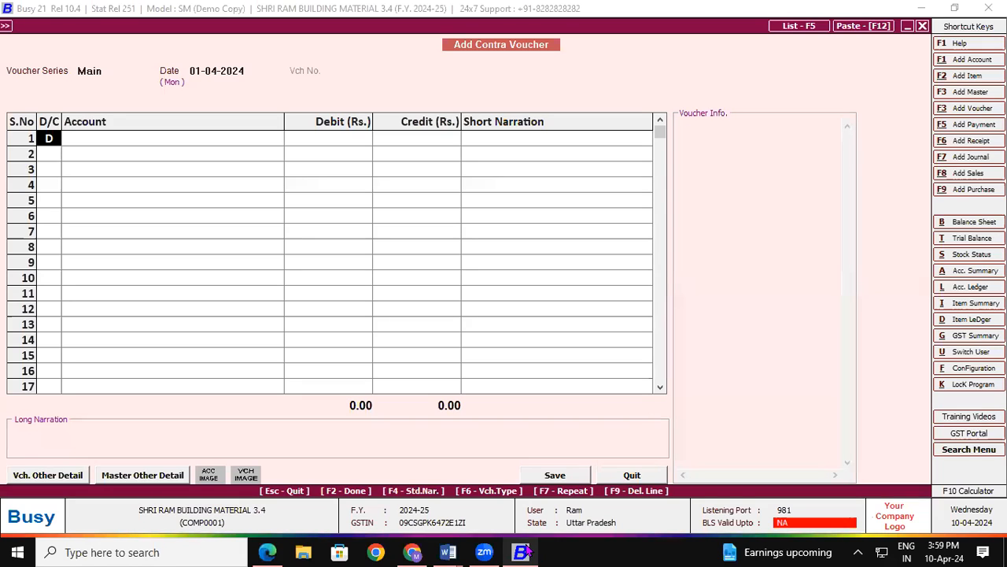
{"action": "key", "text": "Return"}
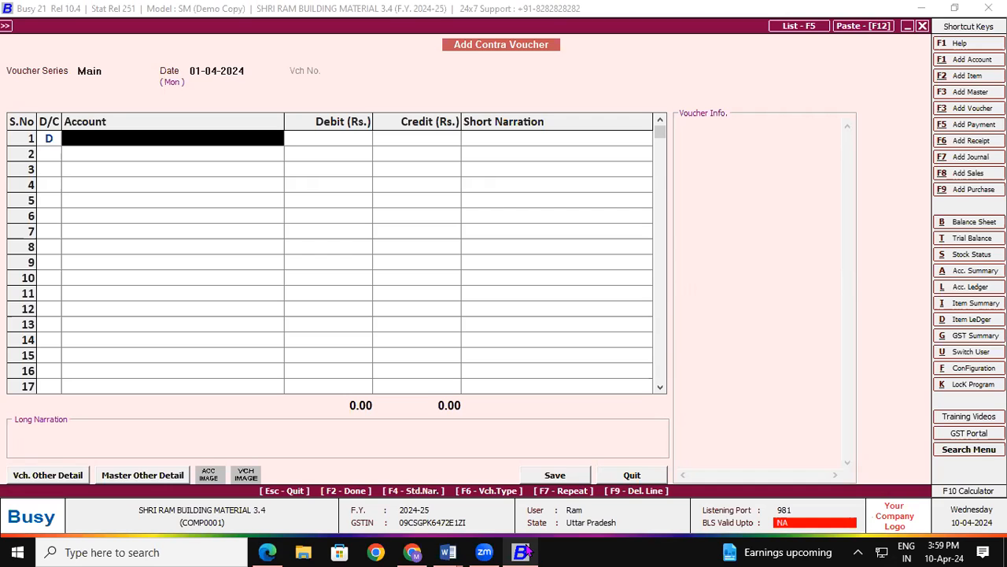
{"action": "key", "text": "alt+Tab"}
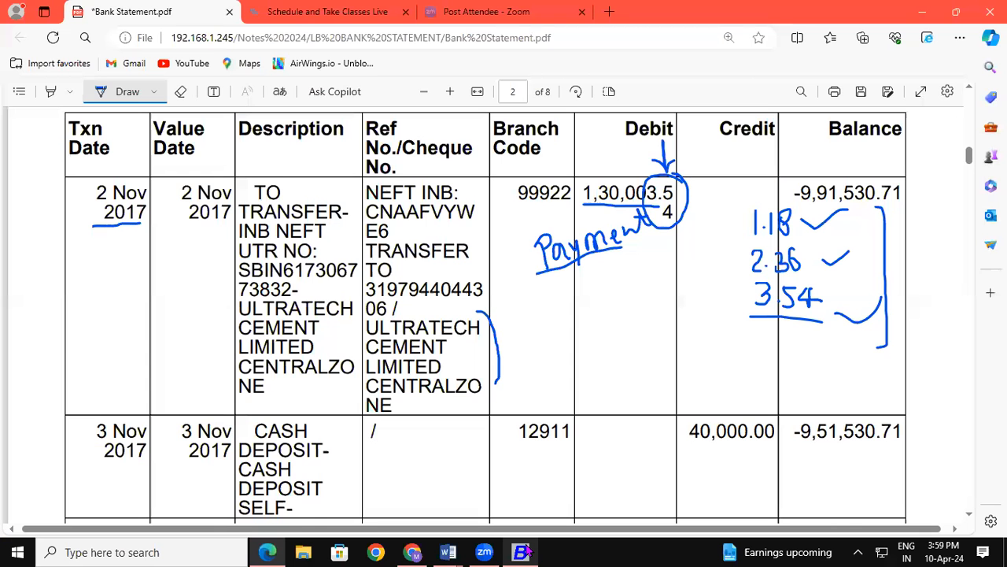
{"action": "left_click", "coordinate": [522, 553]}
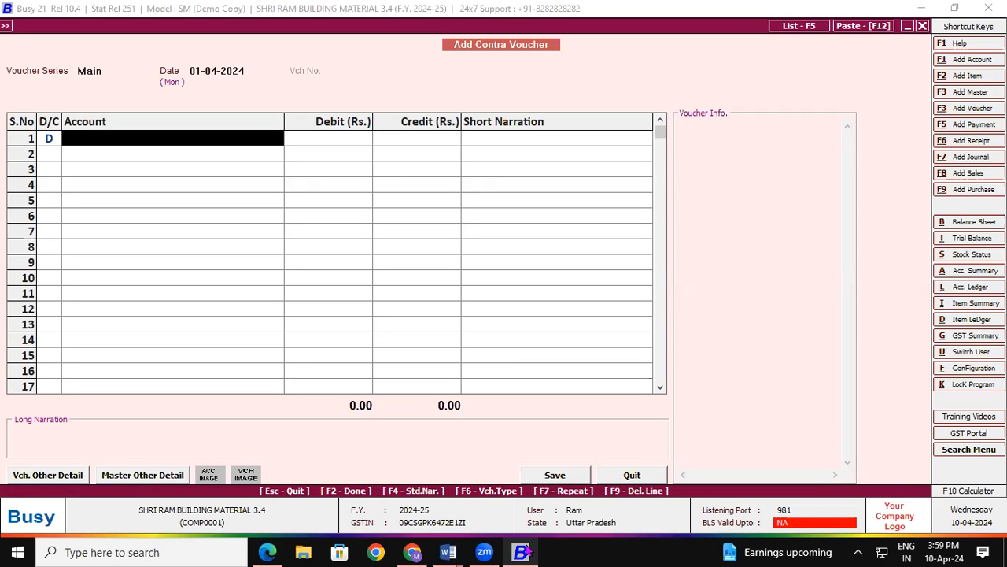
{"action": "key", "text": "alt+F1"}
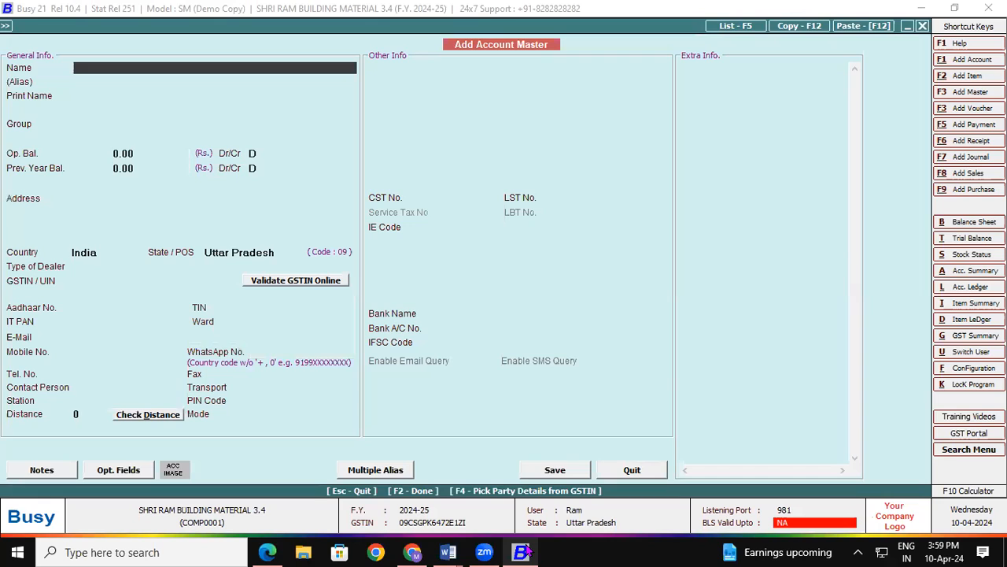
{"action": "type", "text": "UTCL"}
{"action": "key", "text": "Return"}
{"action": "key", "text": "Return"}
{"action": "key", "text": "Return"}
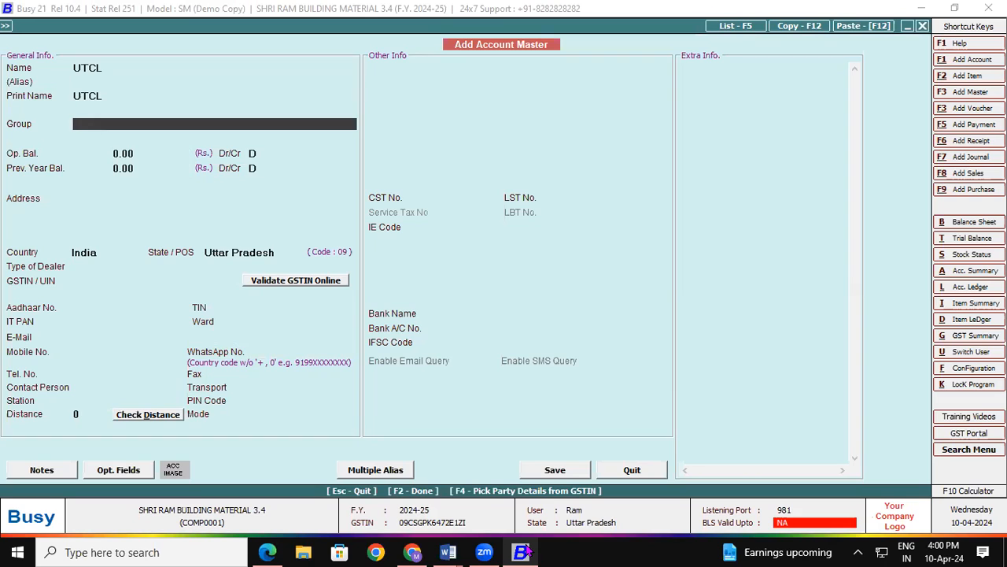
Step: Assign the UTCL account to the Sundry Creditors group and keep the default opening balances
{"action": "type", "text": "sun"}
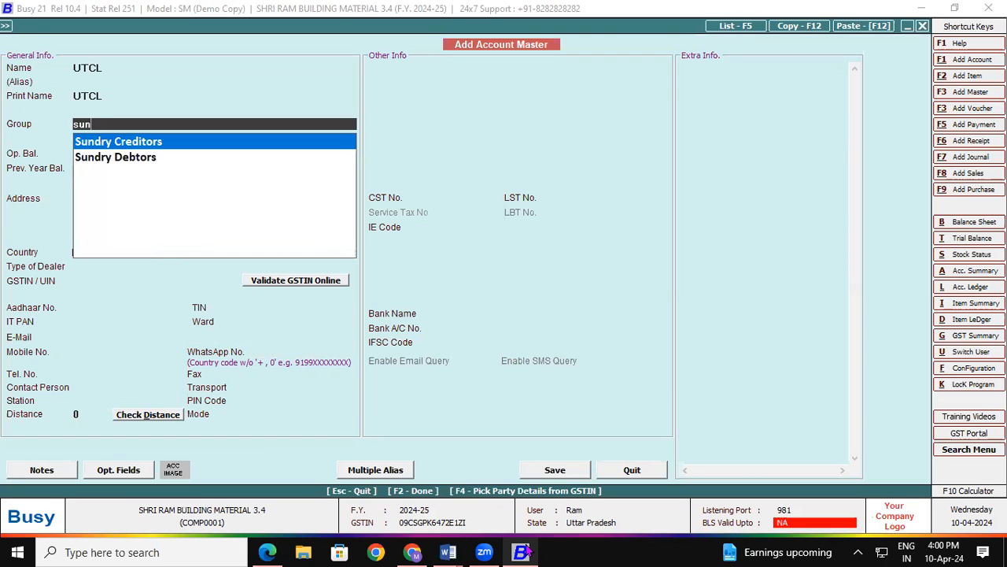
{"action": "key", "text": "Return"}
{"action": "key", "text": "Return"}
{"action": "key", "text": "Return"}
{"action": "key", "text": "Return"}
{"action": "key", "text": "Return"}
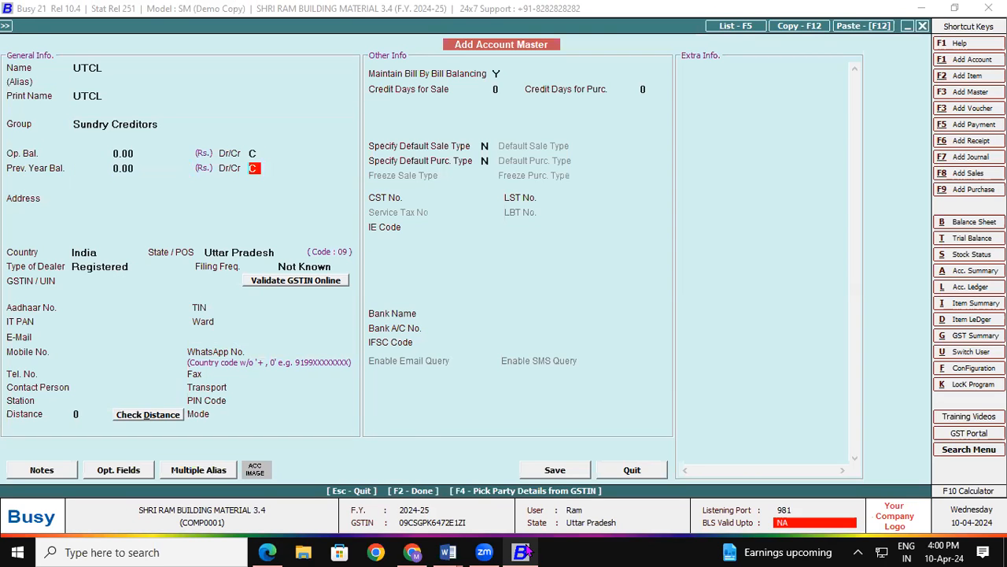
Step: Keep India and Uttar Pradesh for UTCL, set its dealer type to Un-Registered and save the account
{"action": "key", "text": "Return"}
{"action": "key", "text": "Return"}
{"action": "key", "text": "Return"}
{"action": "key", "text": "Return"}
{"action": "key", "text": "Return"}
{"action": "key", "text": "Return"}
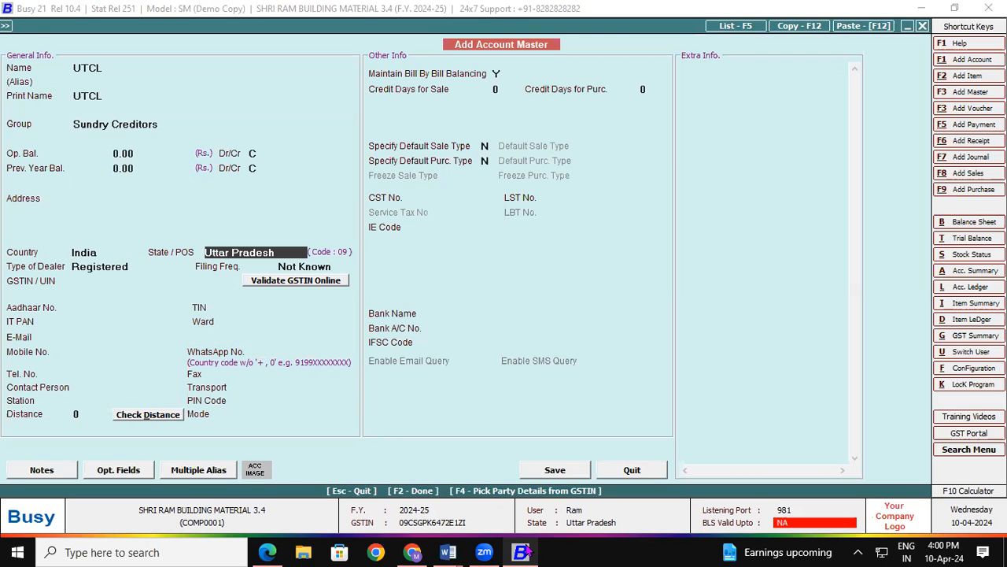
{"action": "key", "text": "Down"}
{"action": "key", "text": "Return"}
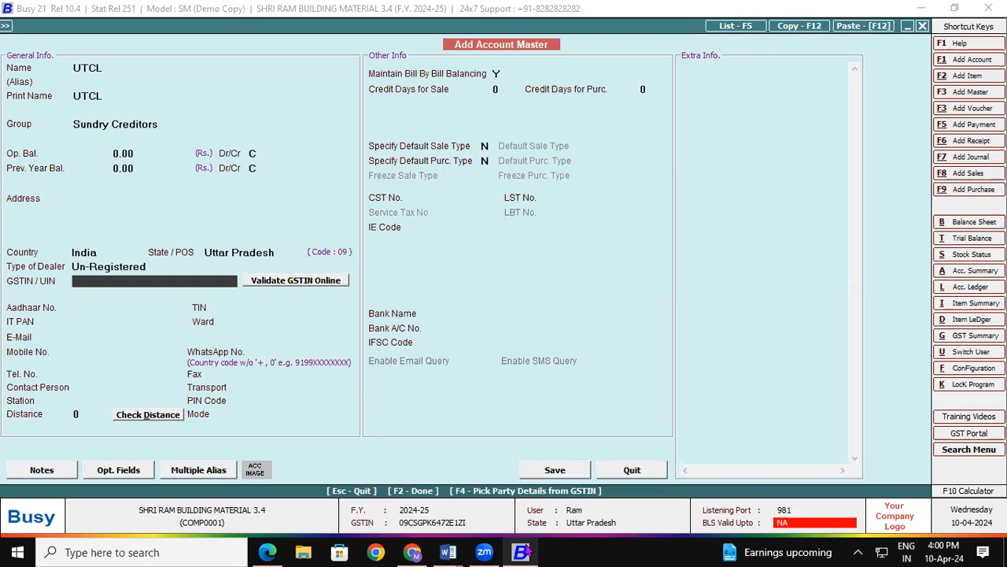
{"action": "key", "text": "F2"}
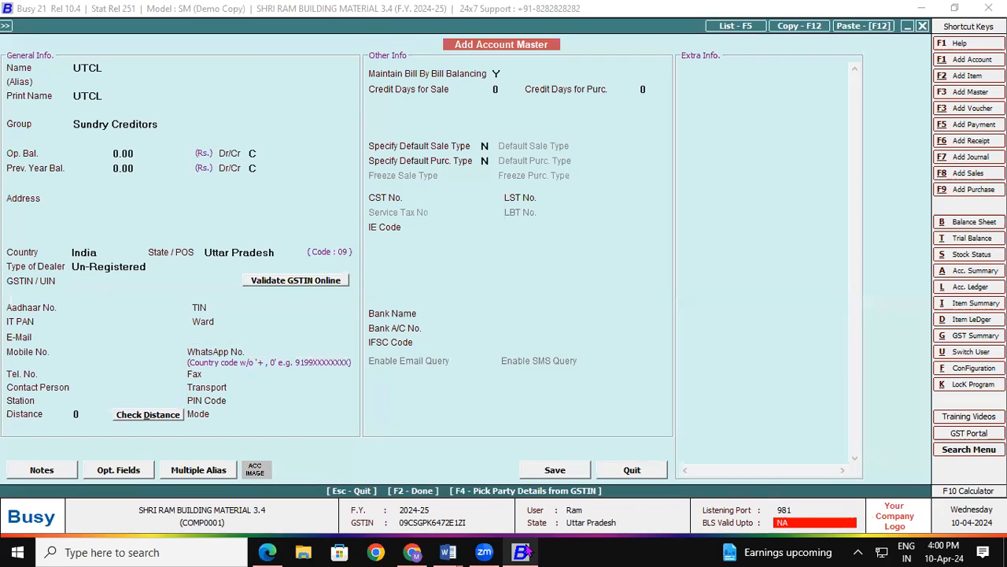
{"action": "key", "text": "Return"}
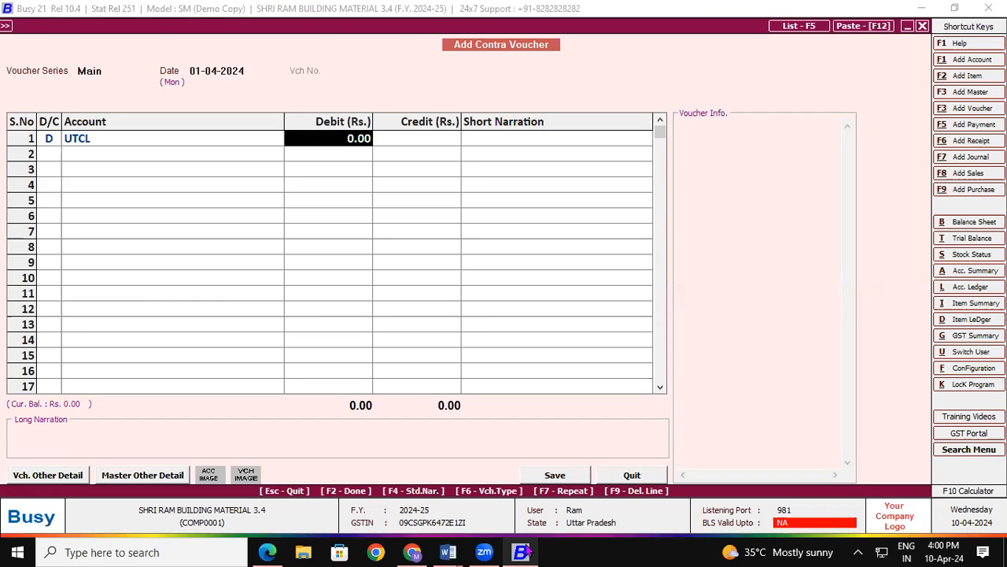
{"action": "type", "text": "2"}
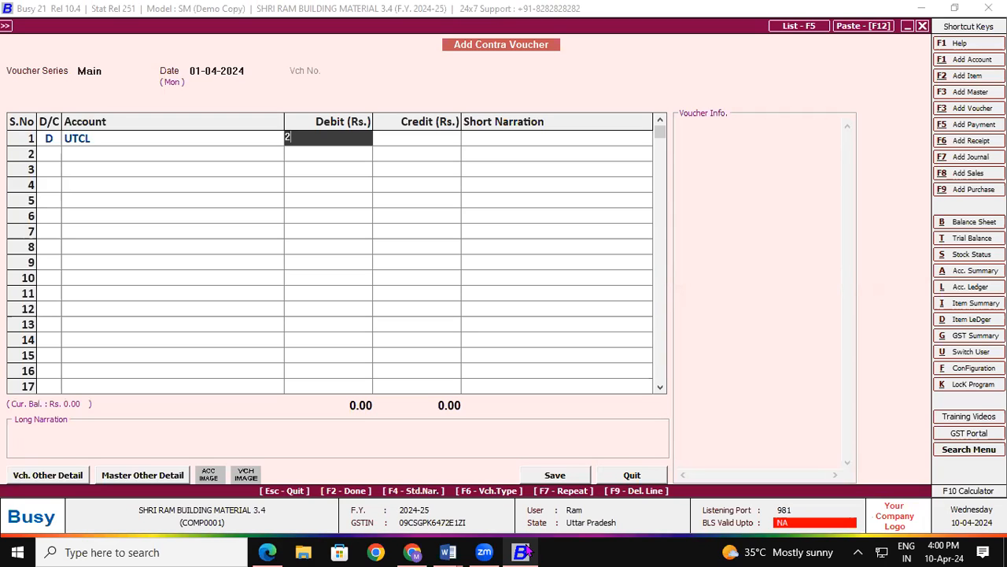
{"action": "key", "text": "Return"}
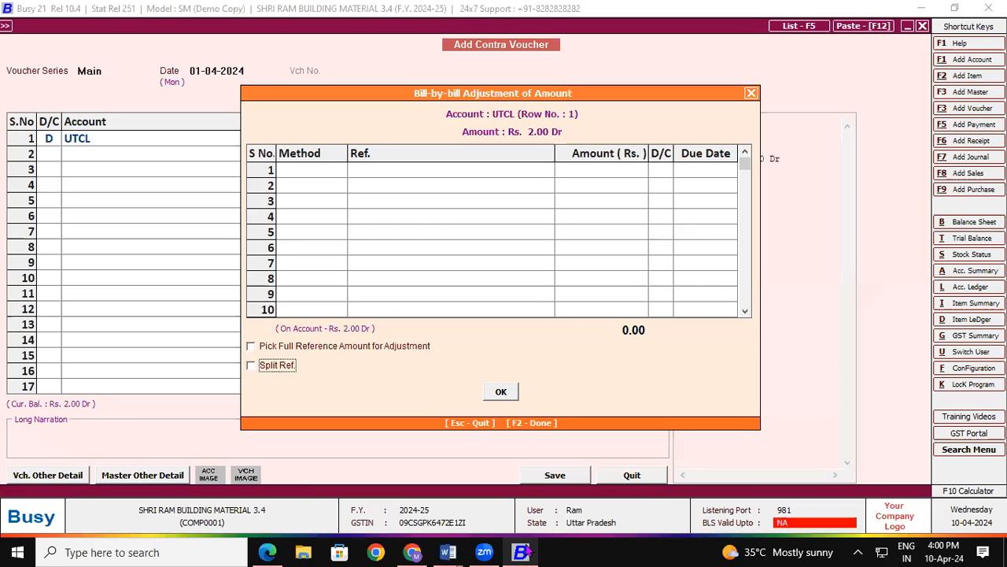
{"action": "left_click", "coordinate": [752, 93]}
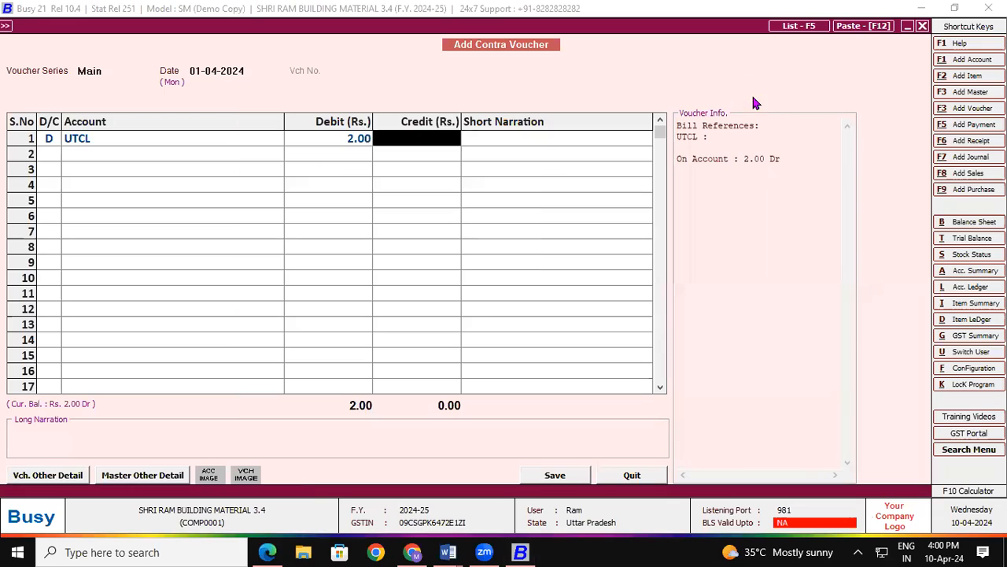
{"action": "left_click", "coordinate": [366, 138]}
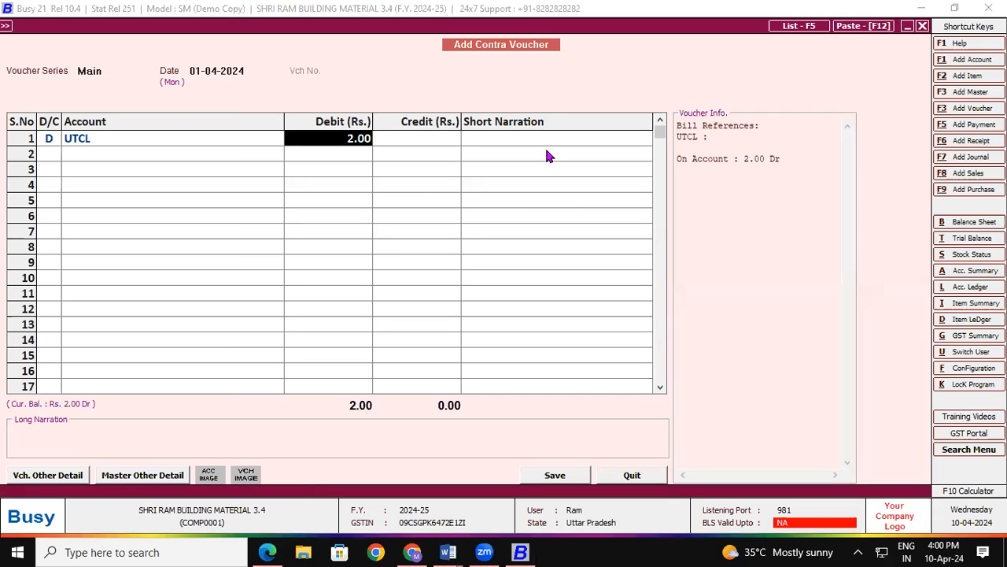
{"action": "type", "text": "130000"}
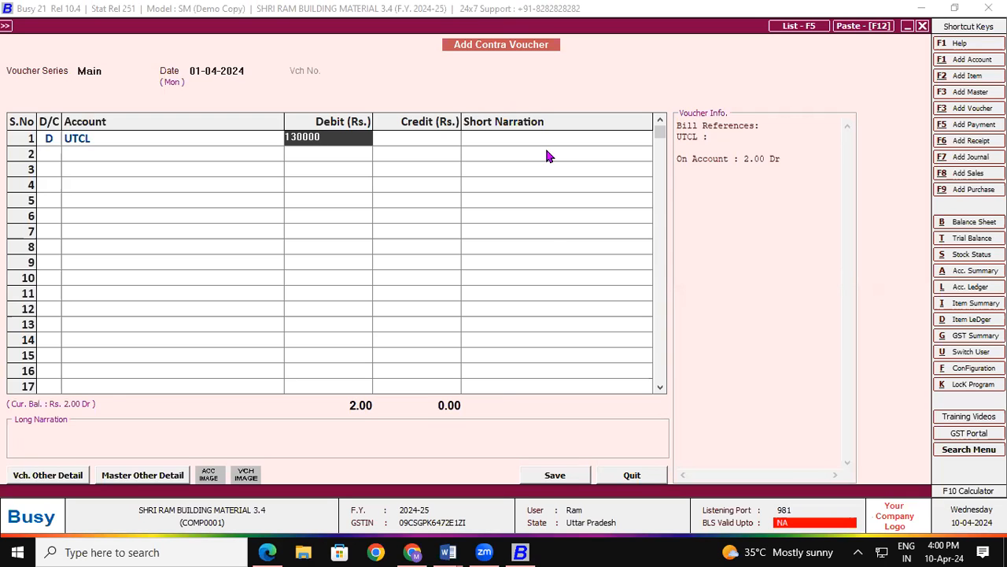
{"action": "key", "text": "Return"}
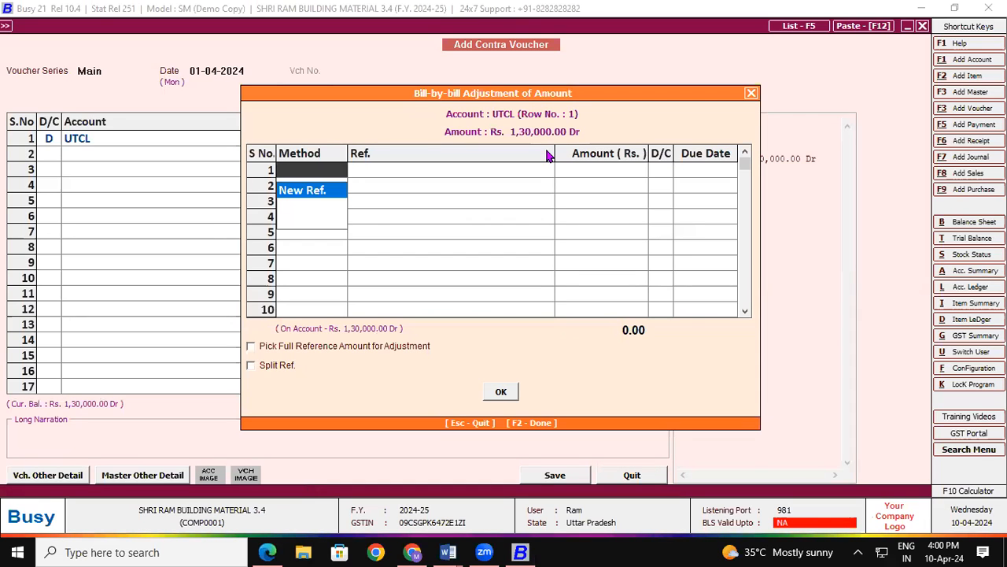
{"action": "key", "text": "Return"}
{"action": "type", "text": "Pay"}
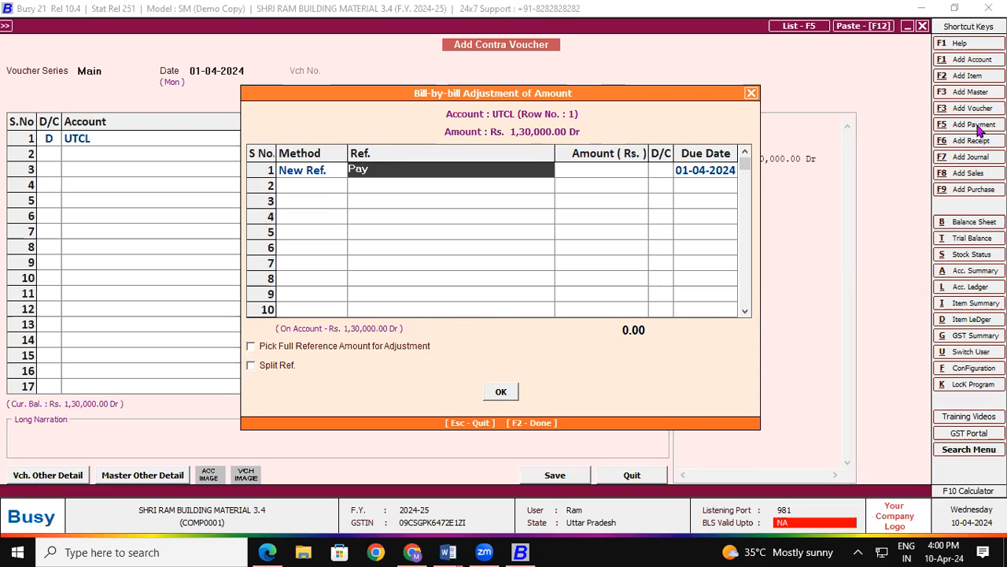
{"action": "left_click", "coordinate": [751, 93]}
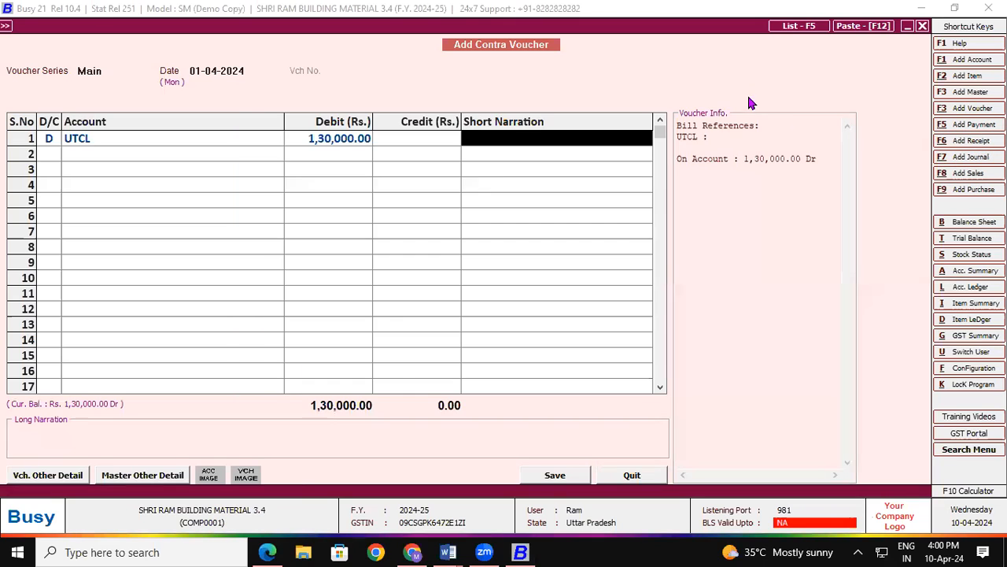
Step: Start a payment voucher dated 01-04-2024 with GST nature Not Applicable and choose UTCL as the debit account
{"action": "left_click", "coordinate": [976, 124]}
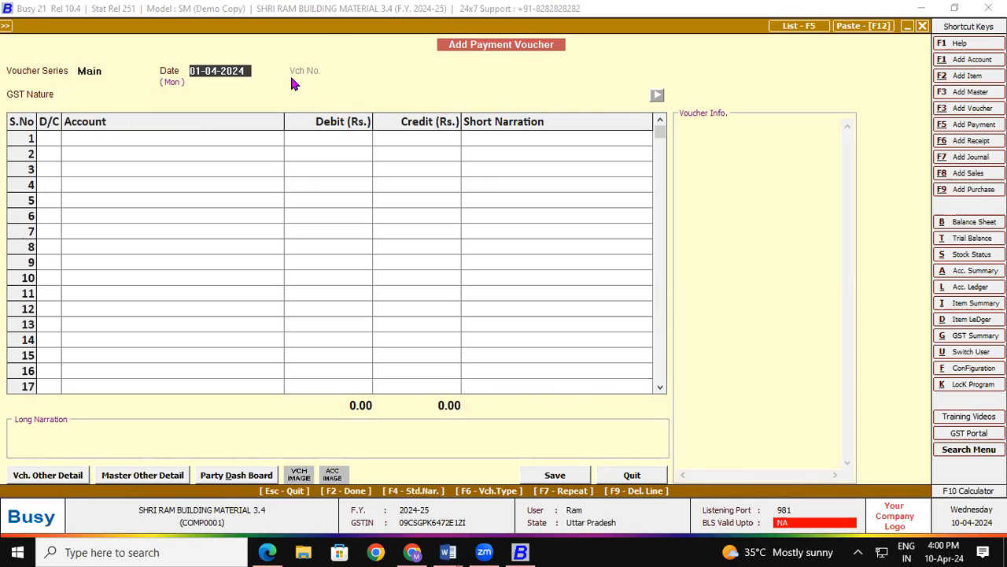
{"action": "key", "text": "Return"}
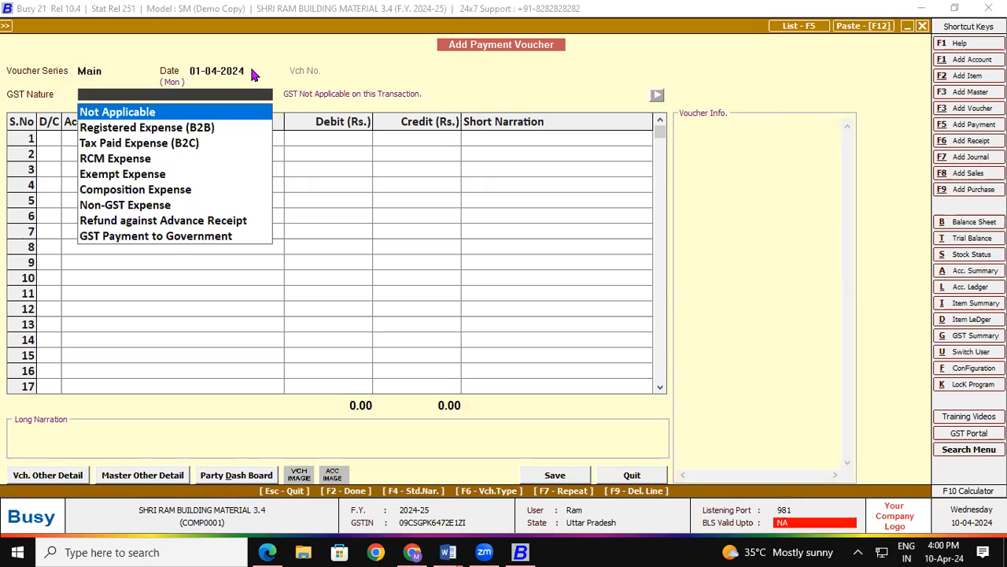
{"action": "key", "text": "Return"}
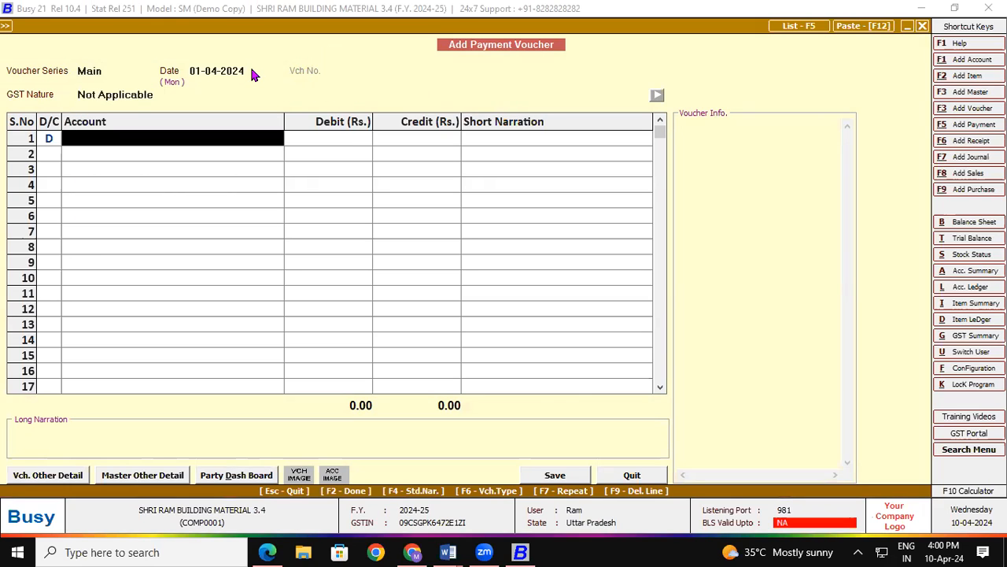
{"action": "type", "text": "u"}
{"action": "key", "text": "Return"}
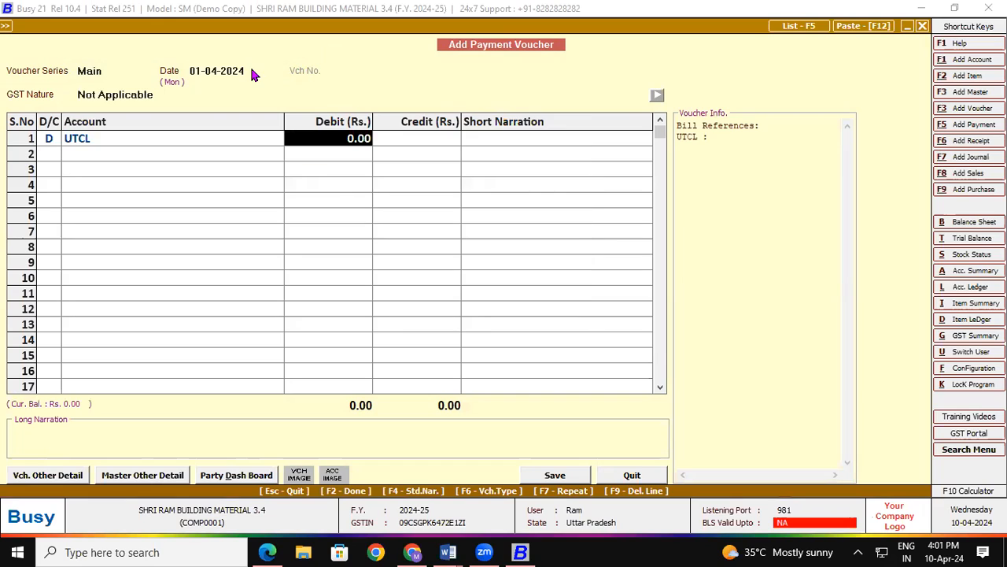
{"action": "type", "text": "13000"}
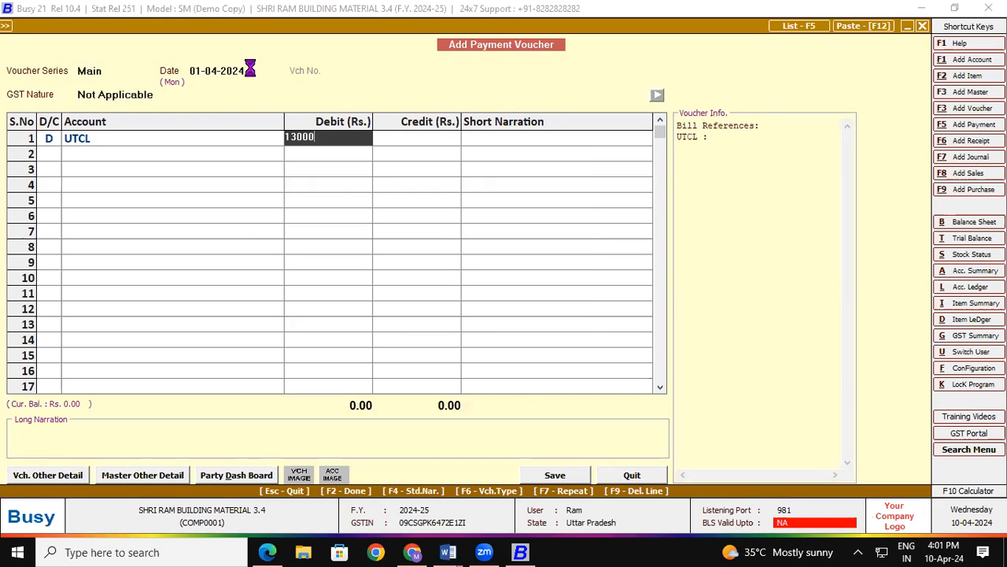
{"action": "key", "text": "Return"}
{"action": "key", "text": "Escape"}
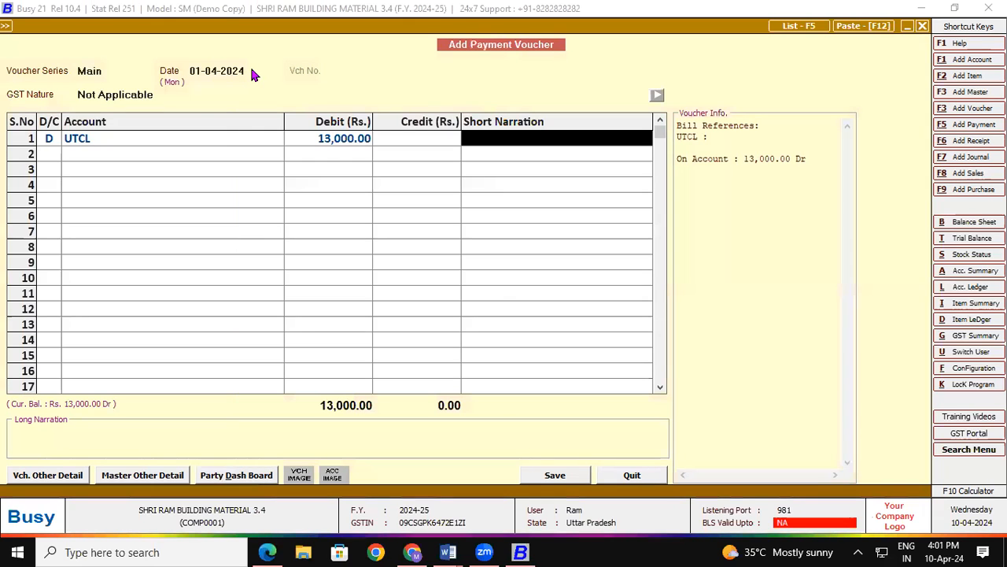
Step: Set the UTCL debit amount in the payment voucher to 130000
{"action": "left_click", "coordinate": [309, 139]}
{"action": "type", "text": "130000"}
{"action": "key", "text": "Return"}
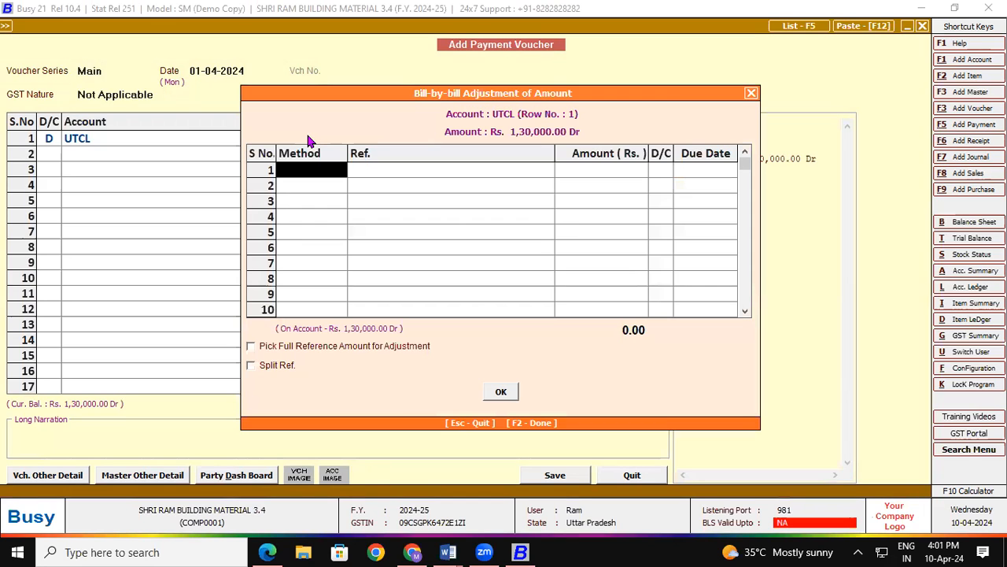
Step: Adjust the full UTCL amount against a new bill reference 111, due 01-04-2024, and continue to the voucher's credit row
{"action": "key", "text": "Return"}
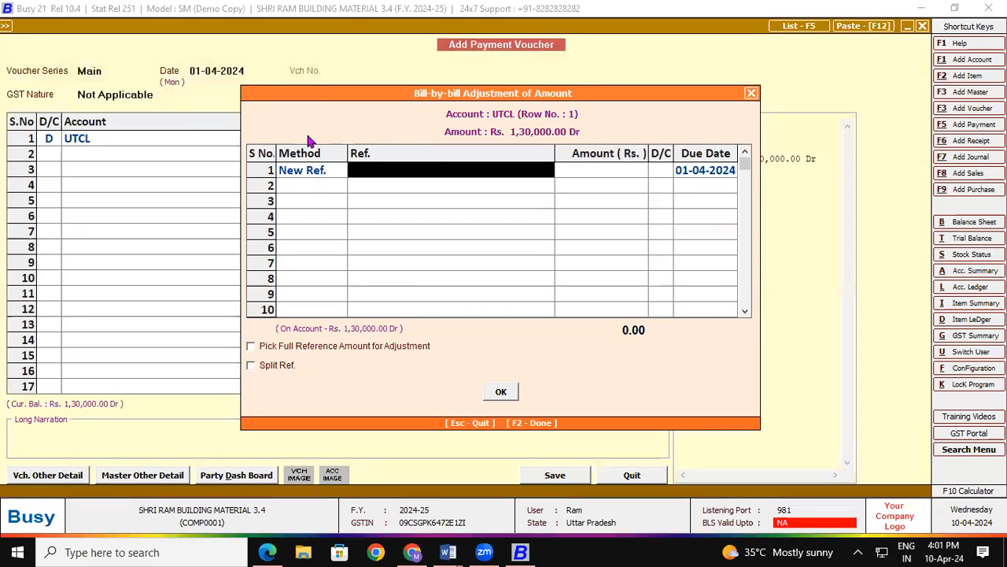
{"action": "type", "text": "111"}
{"action": "key", "text": "Return"}
{"action": "key", "text": "Return"}
{"action": "key", "text": "Return"}
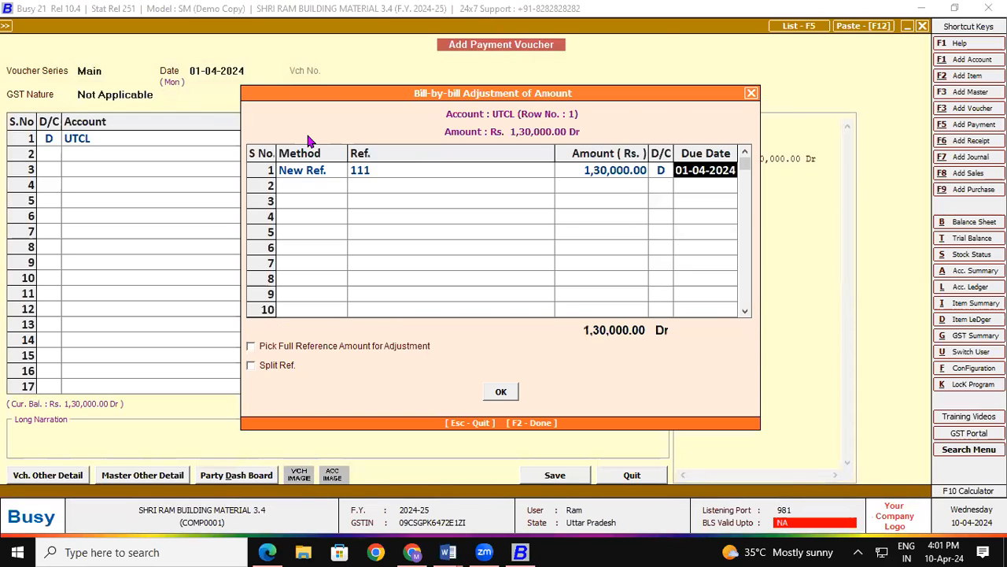
{"action": "key", "text": "Return"}
{"action": "key", "text": "Return"}
{"action": "key", "text": "Return"}
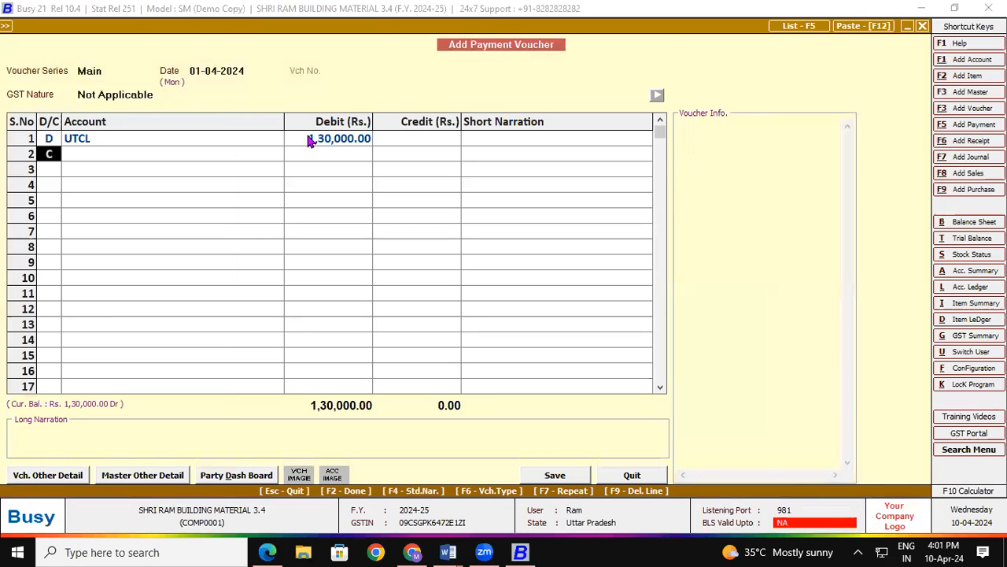
Step: Add a second debit row to the payment voucher for Bank Charges with an amount of 3.54
{"action": "type", "text": "D"}
{"action": "key", "text": "Return"}
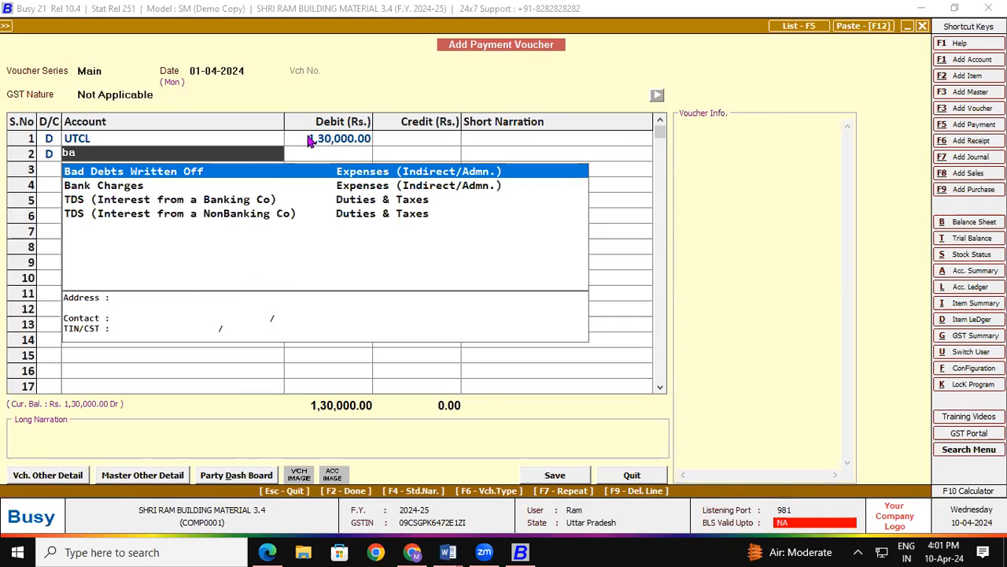
{"action": "key", "text": "Down"}
{"action": "key", "text": "Return"}
{"action": "type", "text": "3.54"}
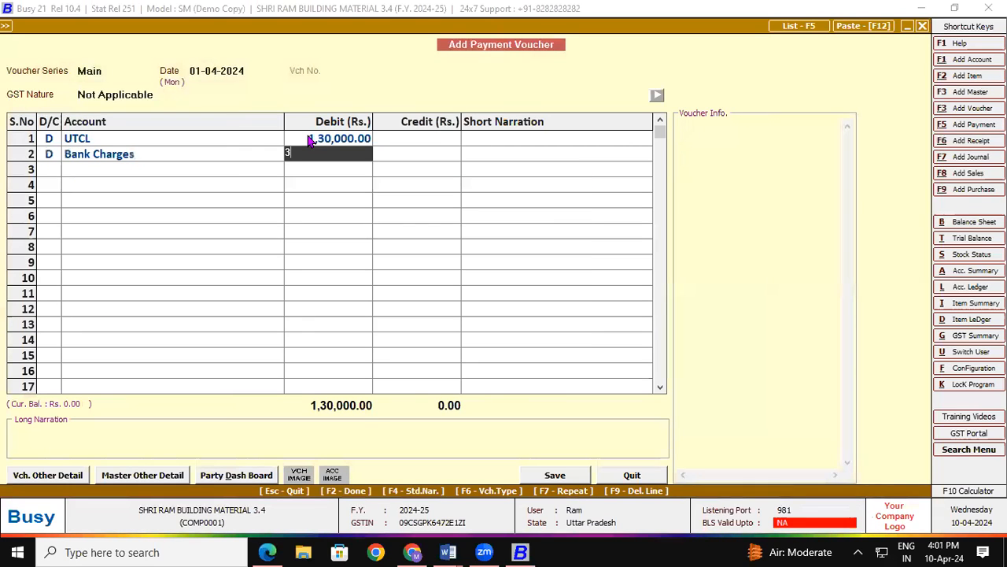
{"action": "key", "text": "Return"}
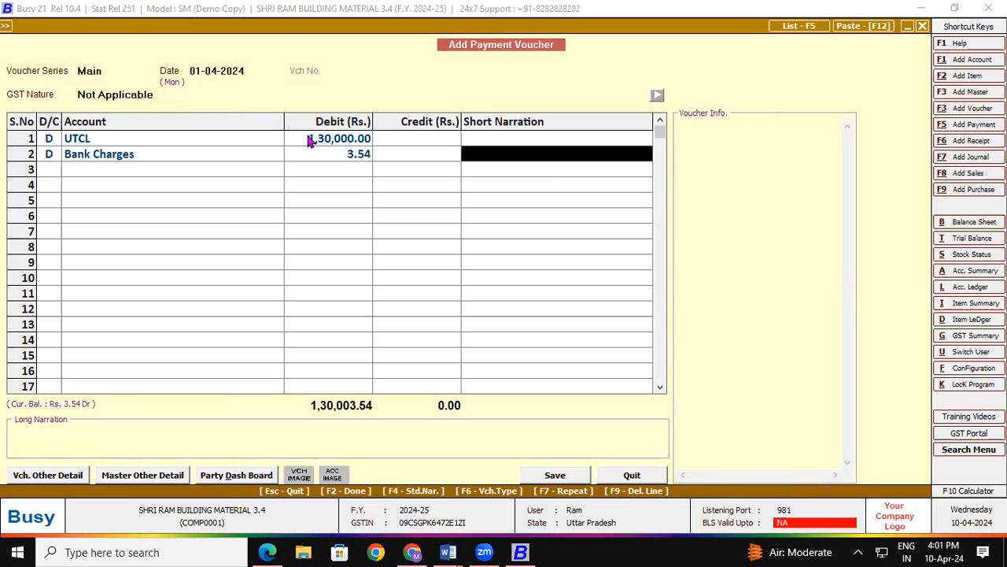
Step: Credit SBI Loan A/c with 1,30,003.54 in the payment voucher's third row
{"action": "key", "text": "Return"}
{"action": "key", "text": "Return"}
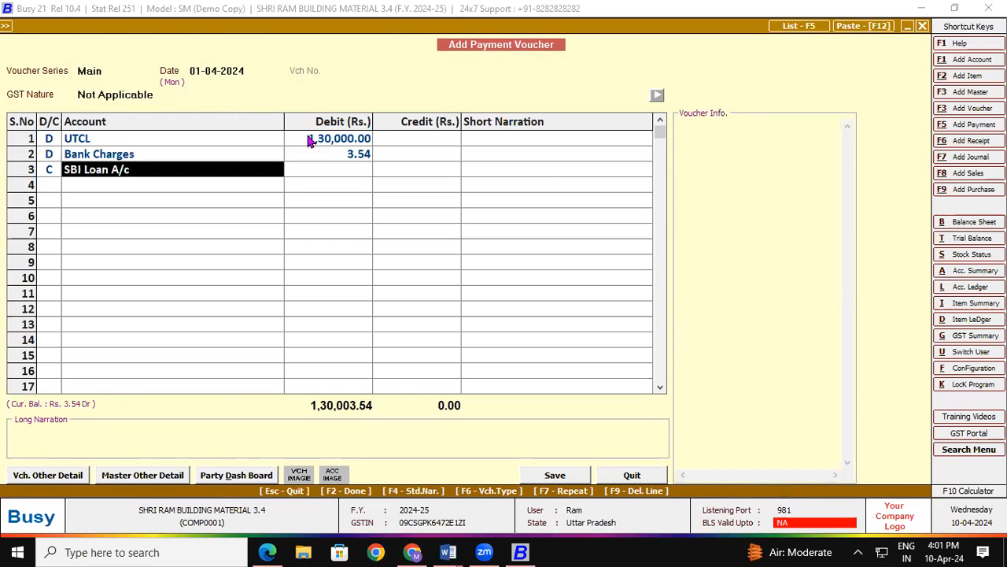
{"action": "key", "text": "Return"}
{"action": "key", "text": "Return"}
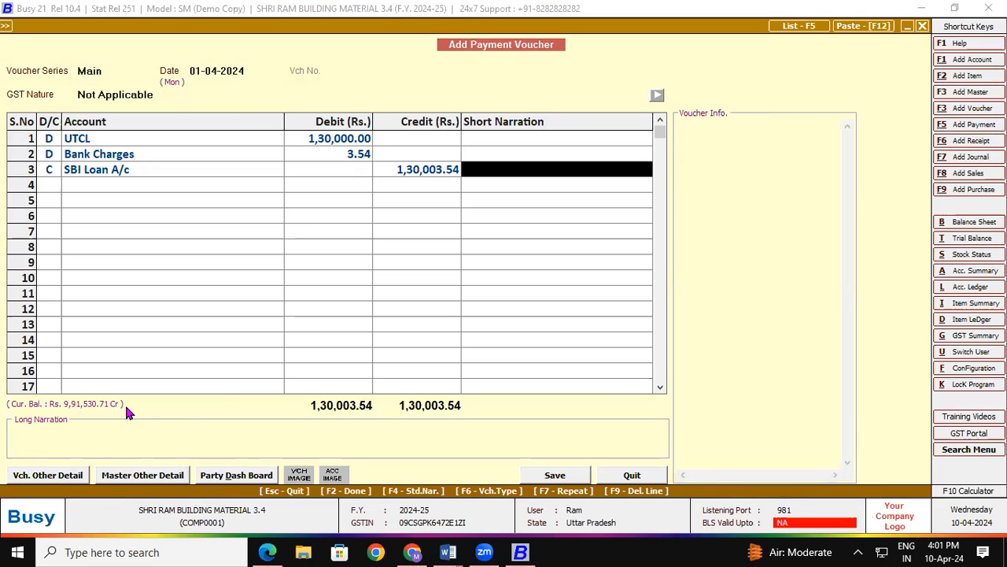
Step: Underline the 2 Nov balance in the bank statement PDF in Edge to compare it, then return to Busy and save the payment voucher
{"action": "left_click", "coordinate": [268, 550]}
{"action": "left_click_drag", "start_coordinate": [803, 208], "coordinate": [899, 201]}
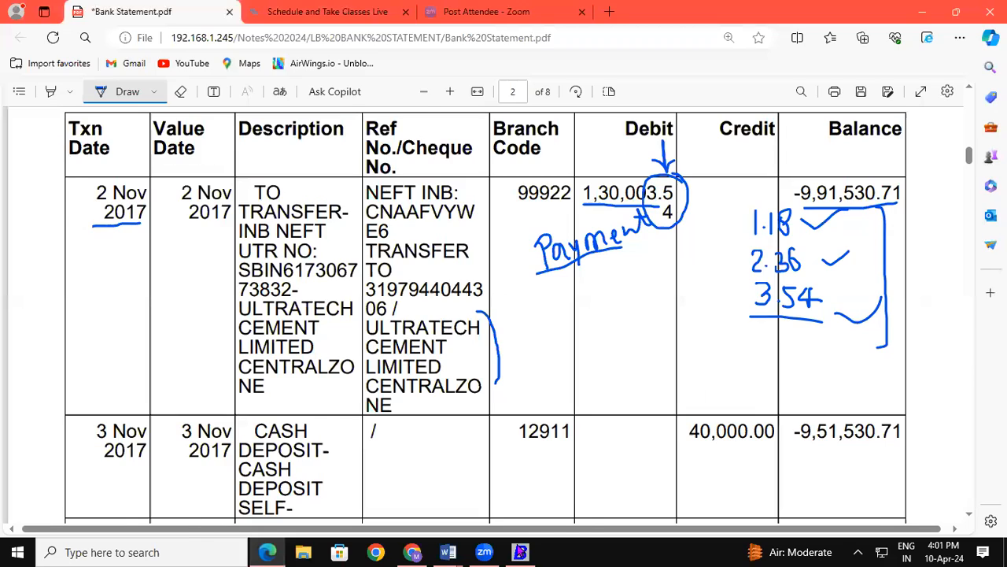
{"action": "left_click", "coordinate": [519, 552]}
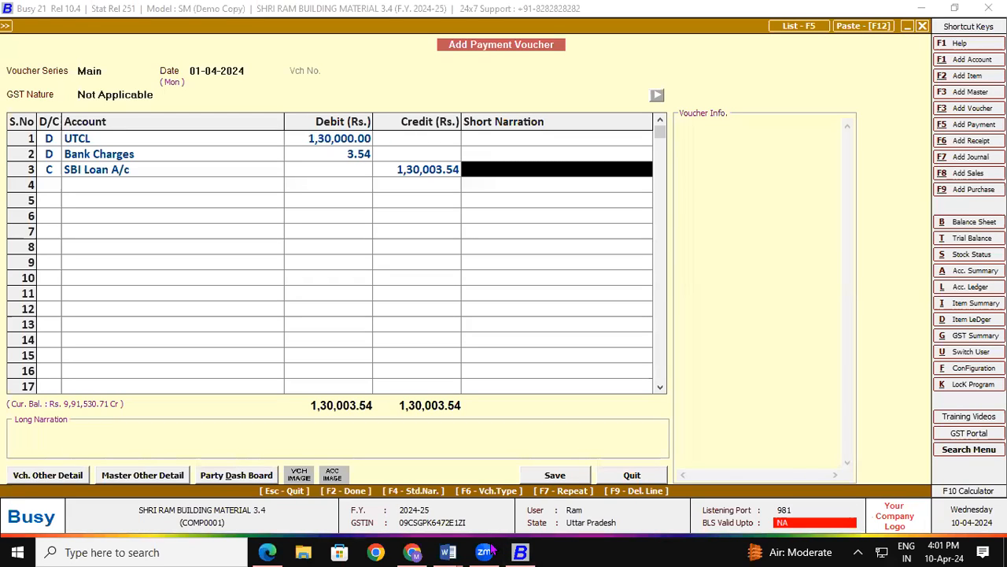
{"action": "left_click", "coordinate": [555, 476]}
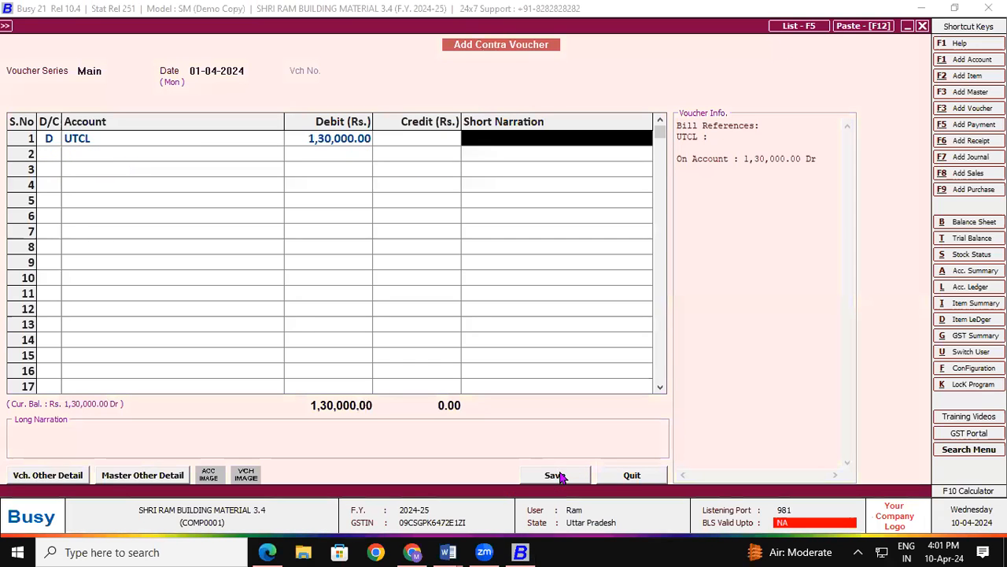
Step: Consult the 3 Nov cash deposit in the bank statement, then replace UTCL with SBI Loan A/c as the contra voucher's debit account in Busy
{"action": "key", "text": "Escape"}
{"action": "key", "text": "Escape"}
{"action": "left_click", "coordinate": [269, 551]}
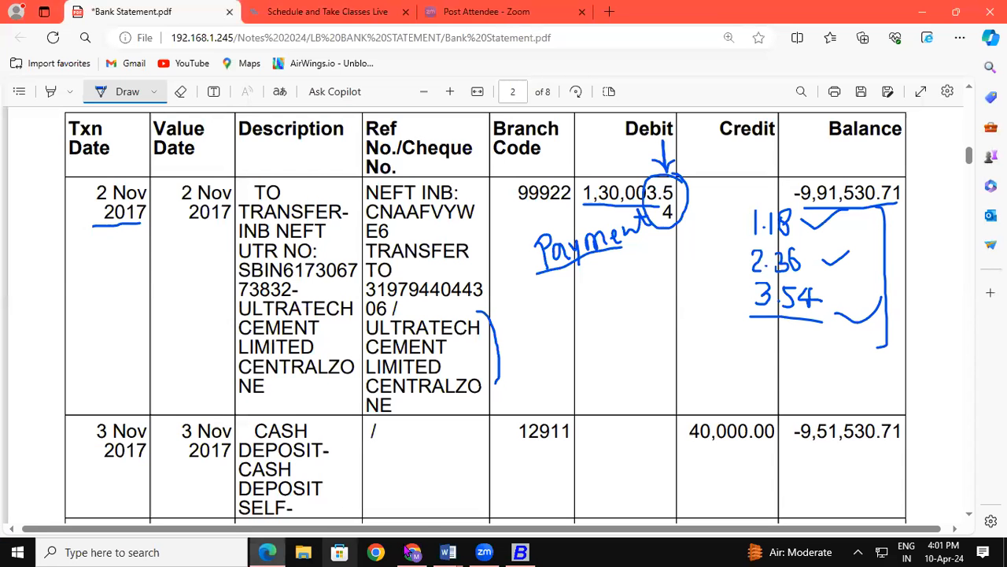
{"action": "left_click", "coordinate": [968, 512]}
{"action": "scroll", "coordinate": [969, 512], "scroll_direction": "down", "scroll_amount": 3}
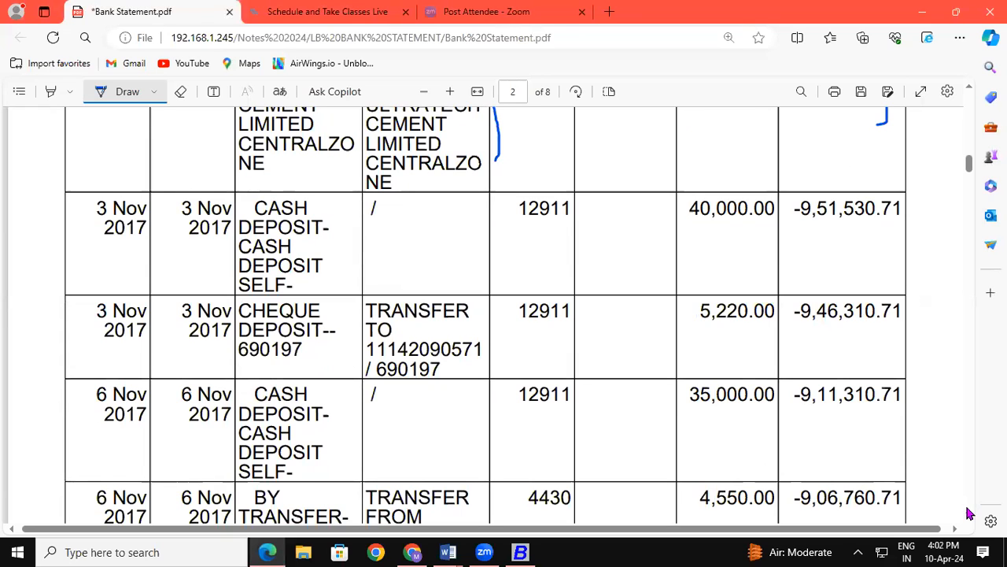
{"action": "left_click", "coordinate": [520, 551]}
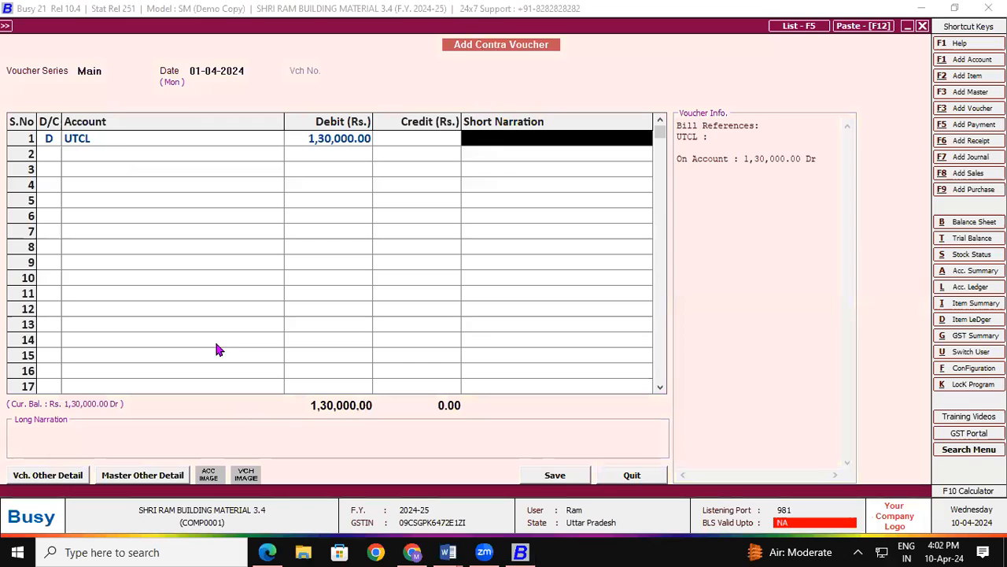
{"action": "left_click", "coordinate": [111, 139]}
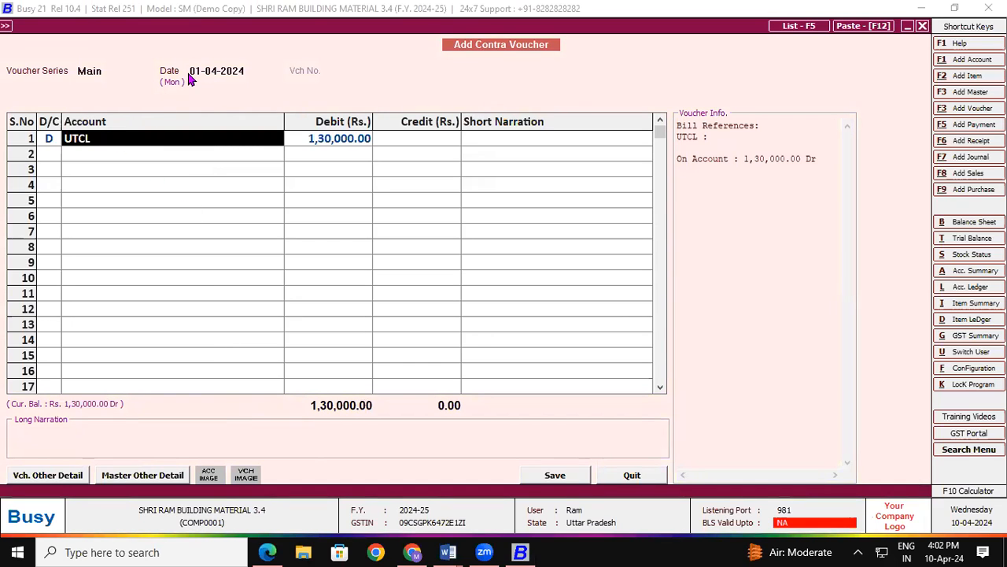
{"action": "type", "text": "sbi"}
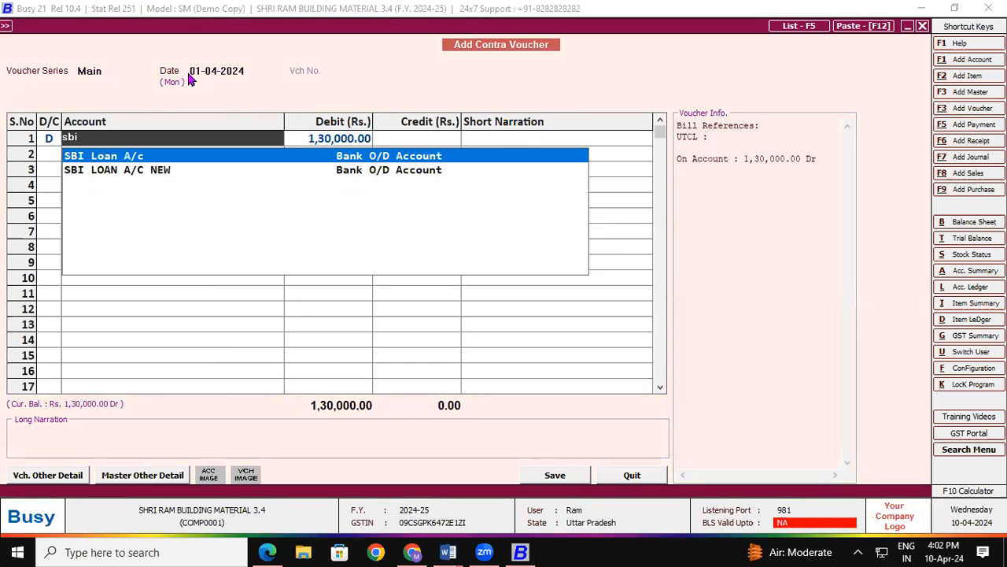
{"action": "key", "text": "Return"}
Step: Recheck the cash deposit amount in the statement and set the SBI Loan A/c debit in the contra voucher to 40000
{"action": "key", "text": "alt+Tab"}
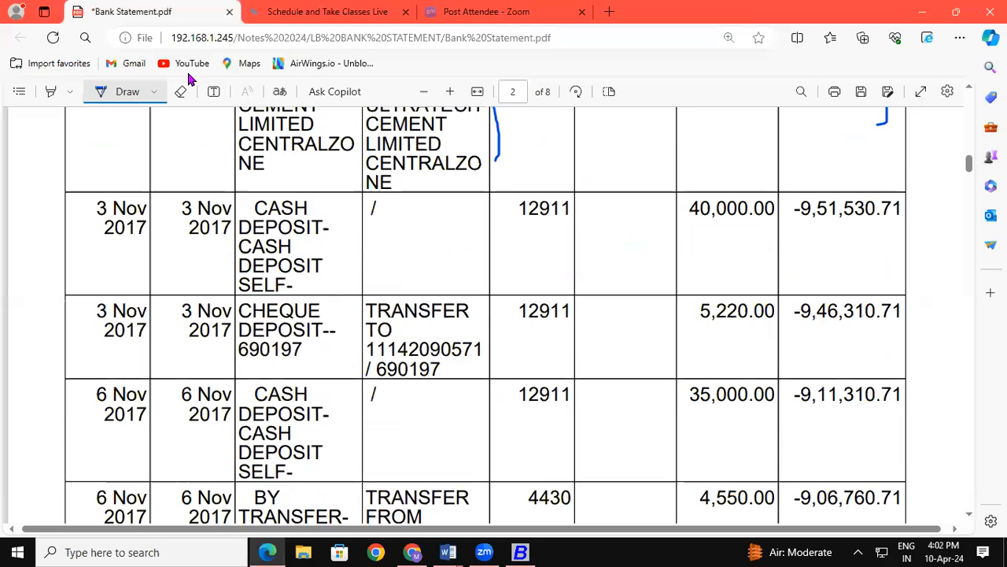
{"action": "key", "text": "alt+Tab"}
{"action": "type", "text": "40000"}
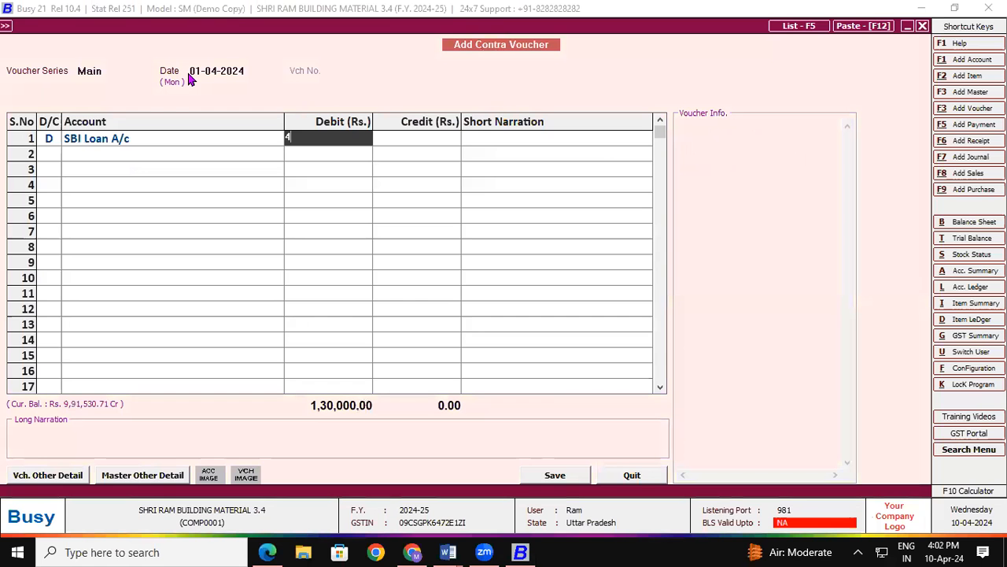
{"action": "key", "text": "Return"}
{"action": "key", "text": "Return"}
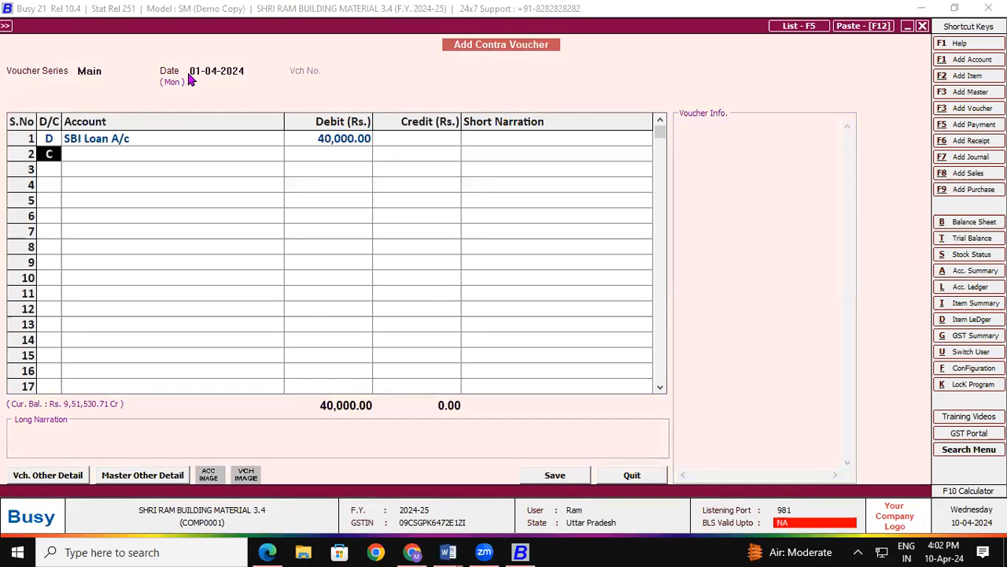
Step: Choose Cash as the contra voucher's credit account for the full 40,000 and save the voucher
{"action": "key", "text": "Return"}
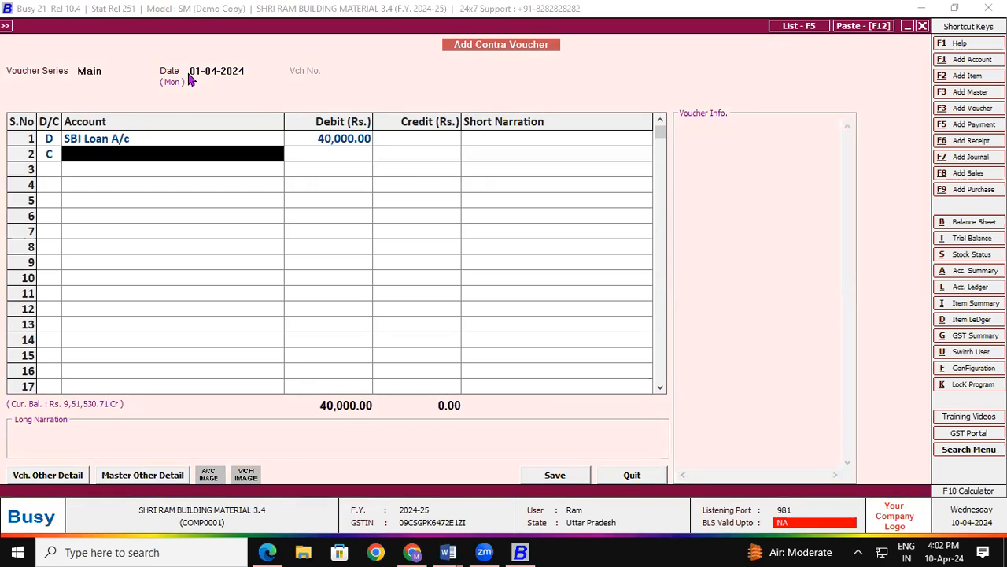
{"action": "type", "text": "cash"}
{"action": "key", "text": "Return"}
{"action": "key", "text": "Return"}
{"action": "key", "text": "Return"}
{"action": "key", "text": "Return"}
{"action": "key", "text": "Return"}
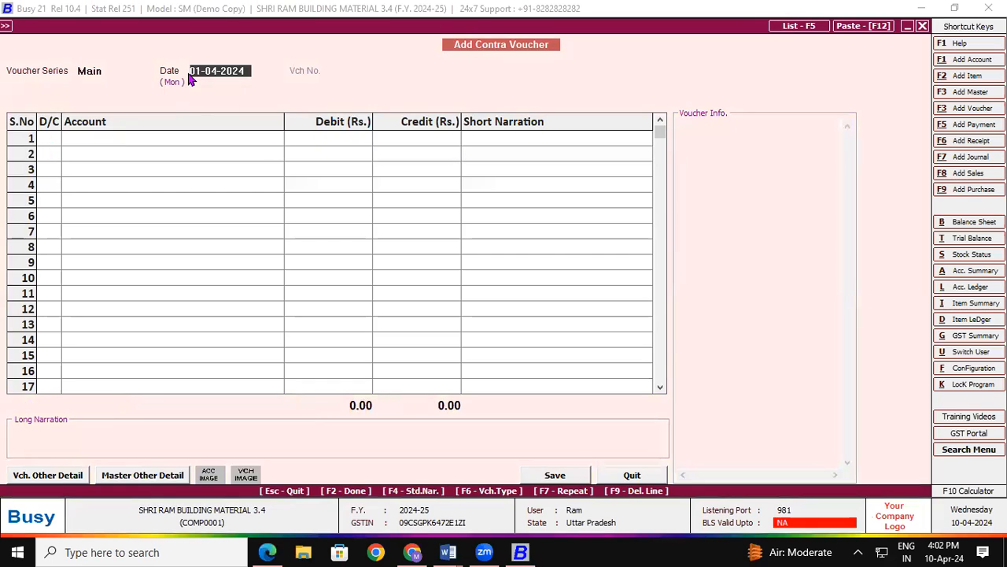
Step: Switch to the bank statement PDF in Edge and underline the 5,220.00 cheque deposit and the Credit column heading
{"action": "key", "text": "alt+Tab"}
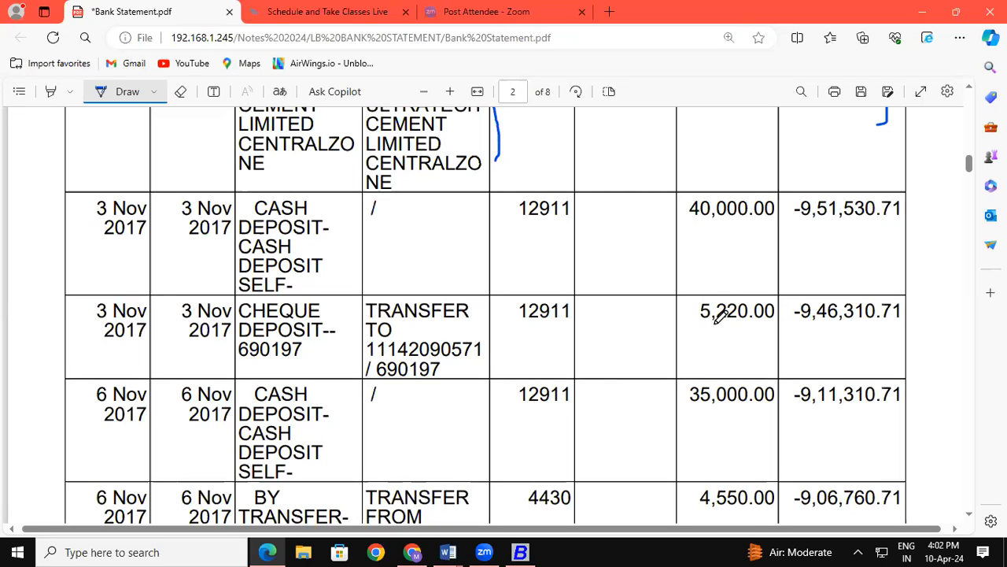
{"action": "left_click_drag", "start_coordinate": [697, 323], "coordinate": [783, 322]}
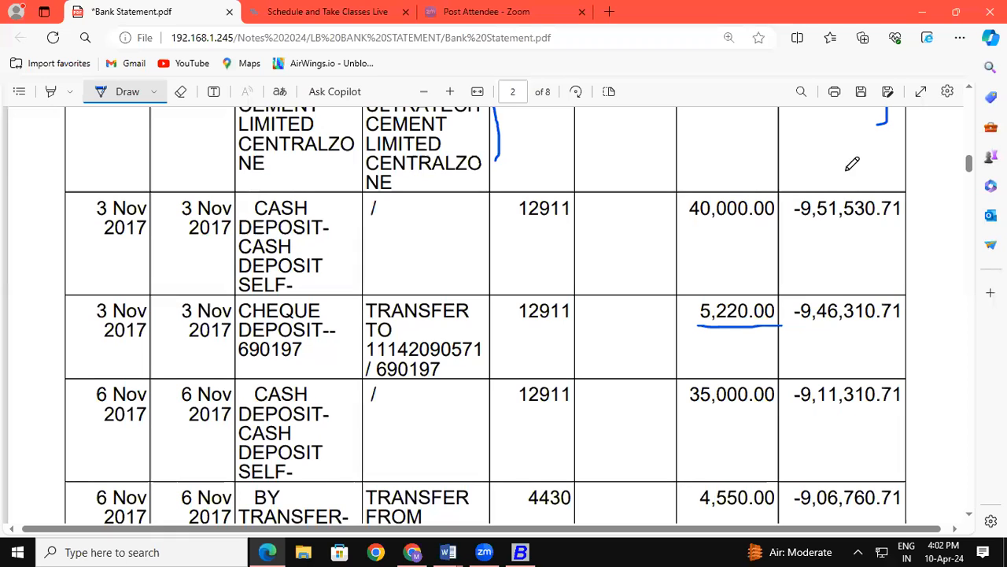
{"action": "scroll", "coordinate": [970, 93], "scroll_direction": "up", "scroll_amount": 5}
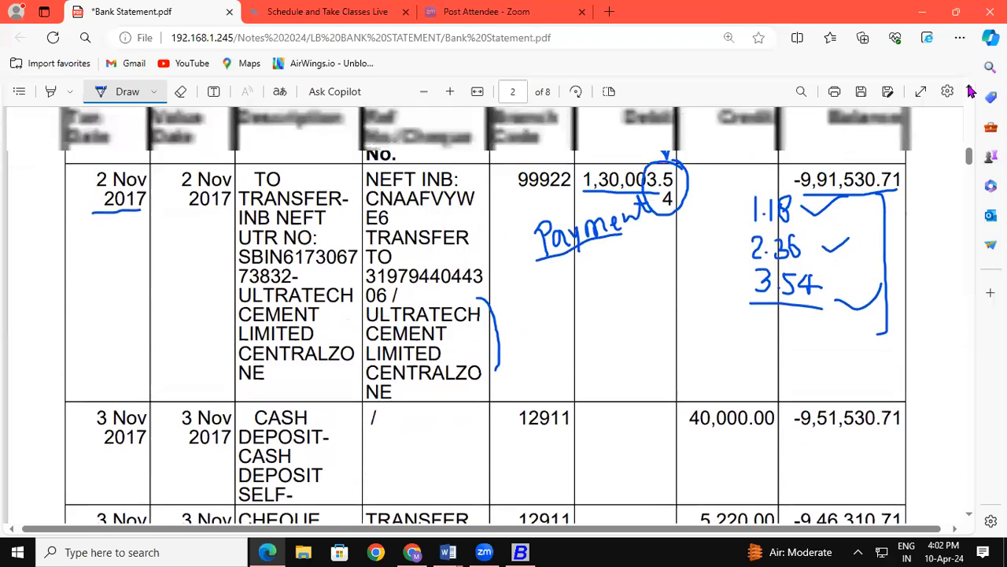
{"action": "left_click_drag", "start_coordinate": [719, 254], "coordinate": [776, 253]}
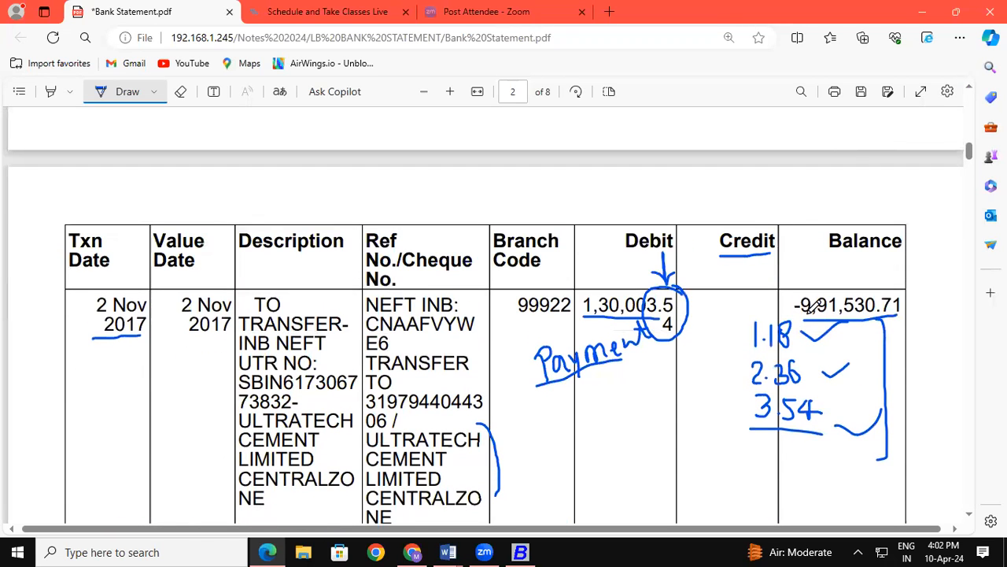
{"action": "scroll", "coordinate": [970, 519], "scroll_direction": "down", "scroll_amount": 5}
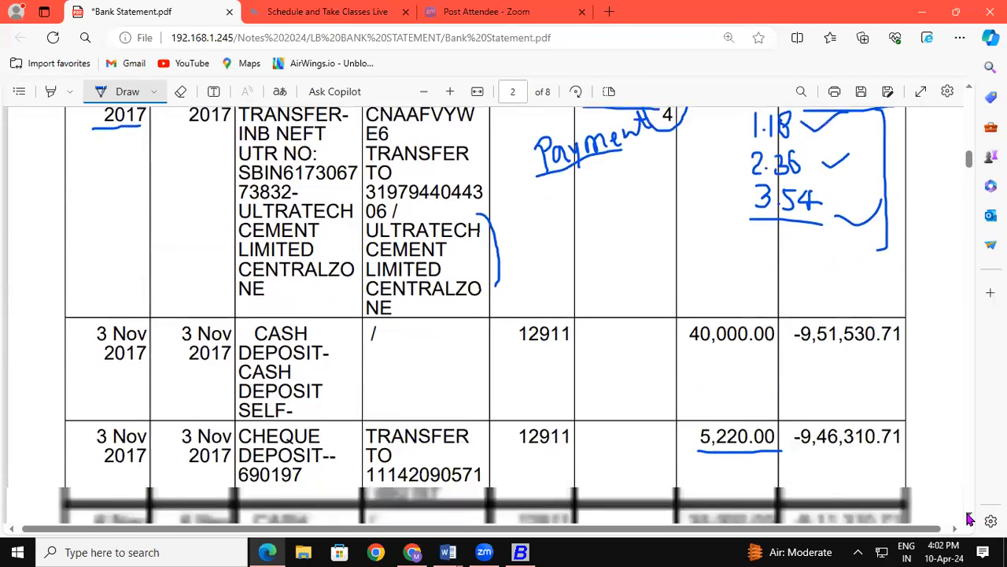
{"action": "scroll", "coordinate": [971, 519], "scroll_direction": "down", "scroll_amount": 2}
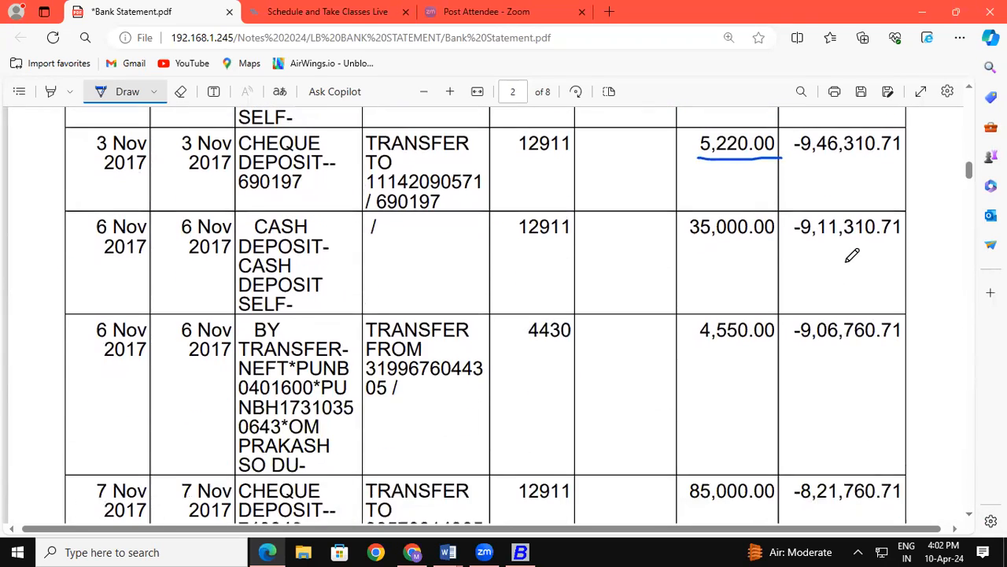
Step: Circle the 5,220.00 credit, bracket its cheque deposit description and underline the cheque number in the statement
{"action": "left_click", "coordinate": [969, 88]}
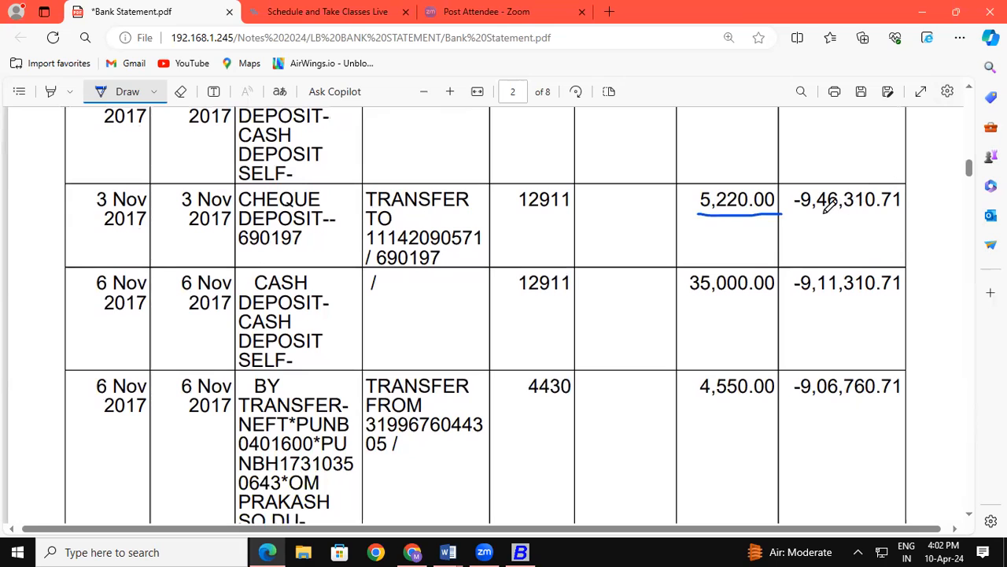
{"action": "left_click", "coordinate": [969, 514]}
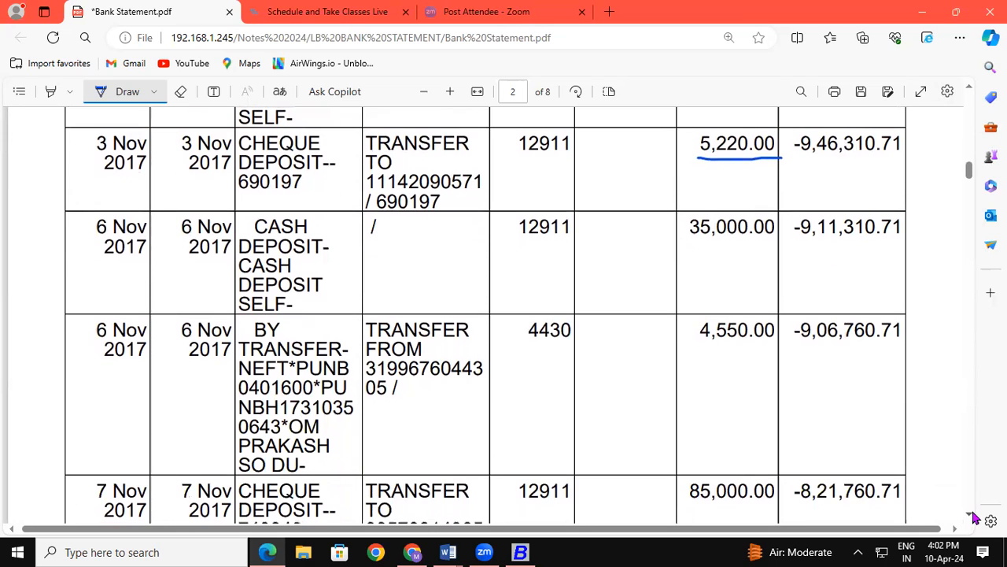
{"action": "mouse_move", "coordinate": [785, 130]}
{"action": "left_mouse_down"}
{"action": "mouse_move", "coordinate": [774, 108]}
{"action": "mouse_move", "coordinate": [711, 112]}
{"action": "mouse_move", "coordinate": [699, 155]}
{"action": "mouse_move", "coordinate": [785, 161]}
{"action": "left_mouse_up"}
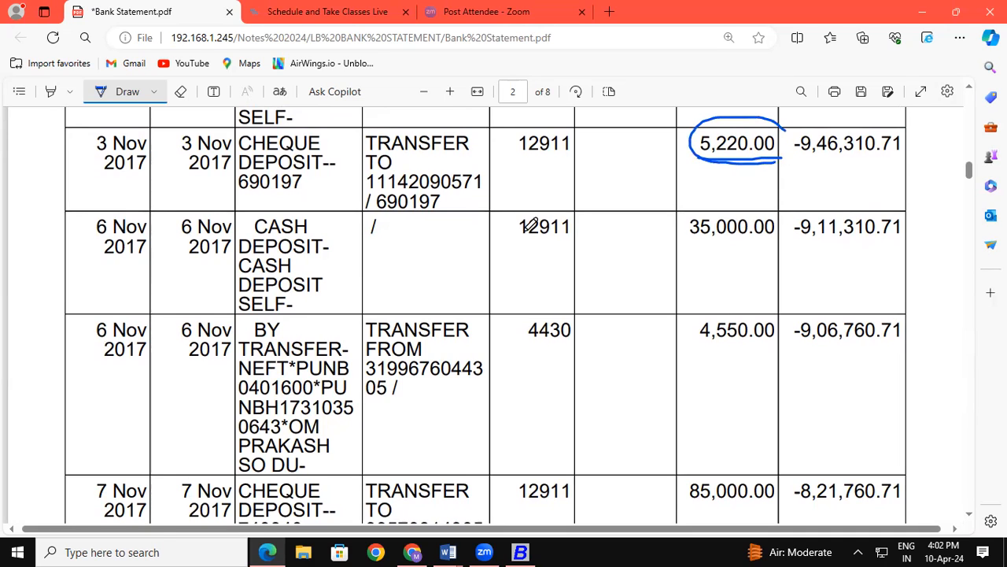
{"action": "mouse_move", "coordinate": [338, 147]}
{"action": "left_mouse_down"}
{"action": "mouse_move", "coordinate": [350, 162]}
{"action": "mouse_move", "coordinate": [351, 198]}
{"action": "mouse_move", "coordinate": [340, 201]}
{"action": "left_mouse_up"}
{"action": "left_click_drag", "start_coordinate": [242, 197], "coordinate": [303, 197]}
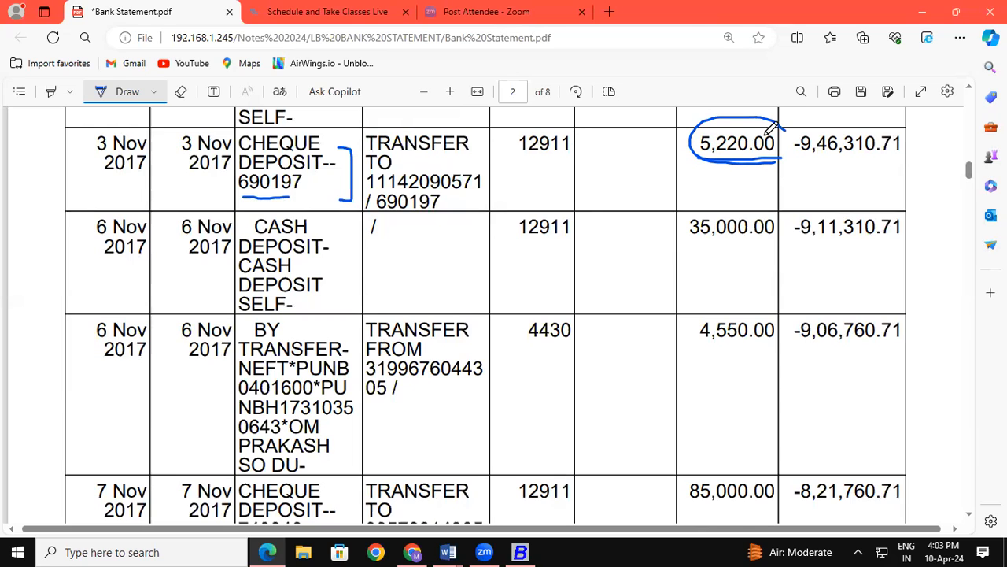
Step: Close the circle around 5,220.00 and handwrite an underlined "Cr- Sus" note beside it in the Debit column
{"action": "left_click_drag", "start_coordinate": [785, 118], "coordinate": [777, 157]}
{"action": "mouse_move", "coordinate": [603, 156]}
{"action": "left_mouse_down"}
{"action": "mouse_move", "coordinate": [583, 167]}
{"action": "mouse_move", "coordinate": [584, 182]}
{"action": "mouse_move", "coordinate": [618, 162]}
{"action": "mouse_move", "coordinate": [652, 182]}
{"action": "mouse_move", "coordinate": [691, 177]}
{"action": "mouse_move", "coordinate": [692, 189]}
{"action": "left_mouse_up"}
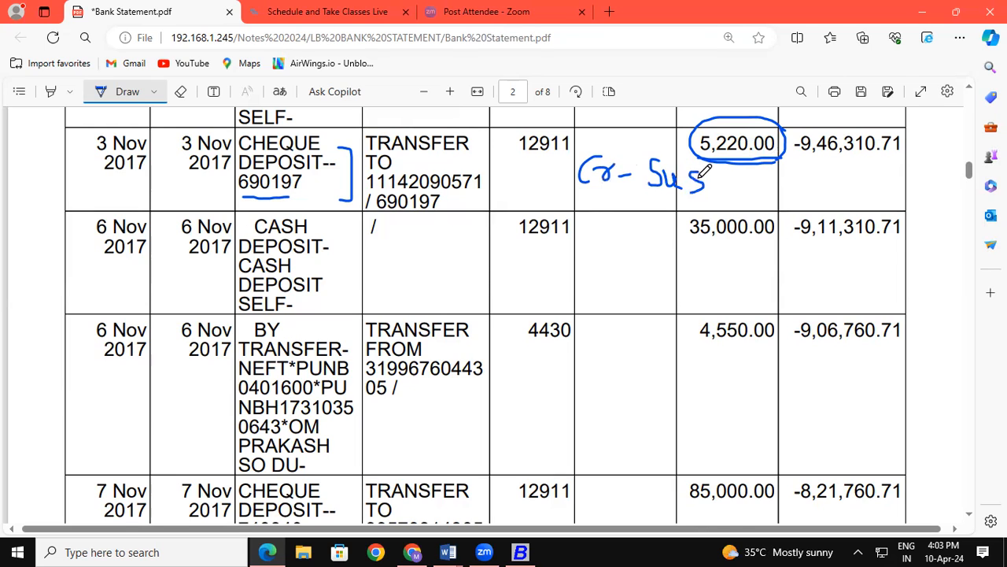
{"action": "left_click_drag", "start_coordinate": [583, 194], "coordinate": [703, 192]}
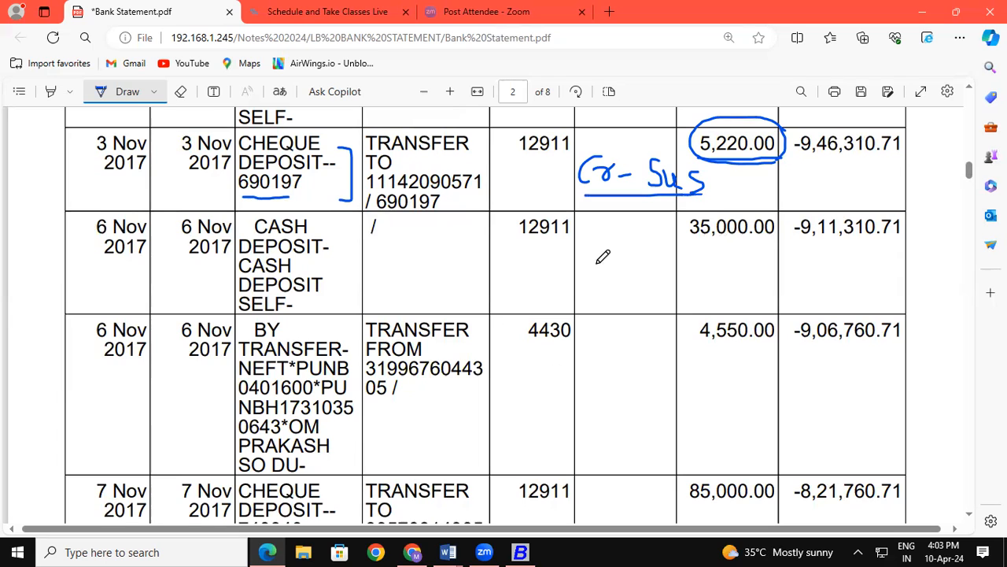
Step: Switch to Busy and start a receipt voucher dated 01-04-2024 with GST nature Not Applicable, looking up a suspense account for the credit line
{"action": "left_click", "coordinate": [520, 552]}
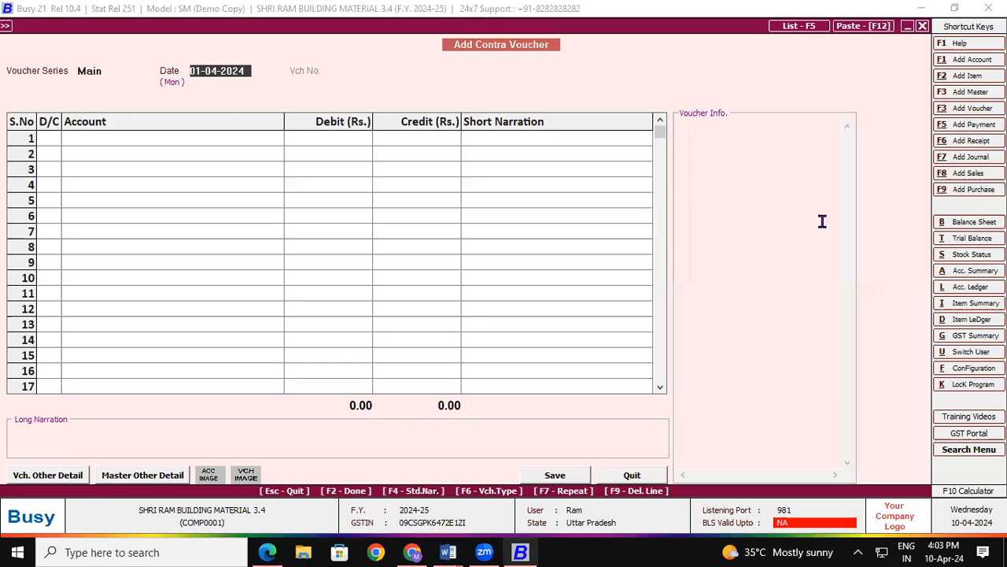
{"action": "left_click", "coordinate": [970, 140]}
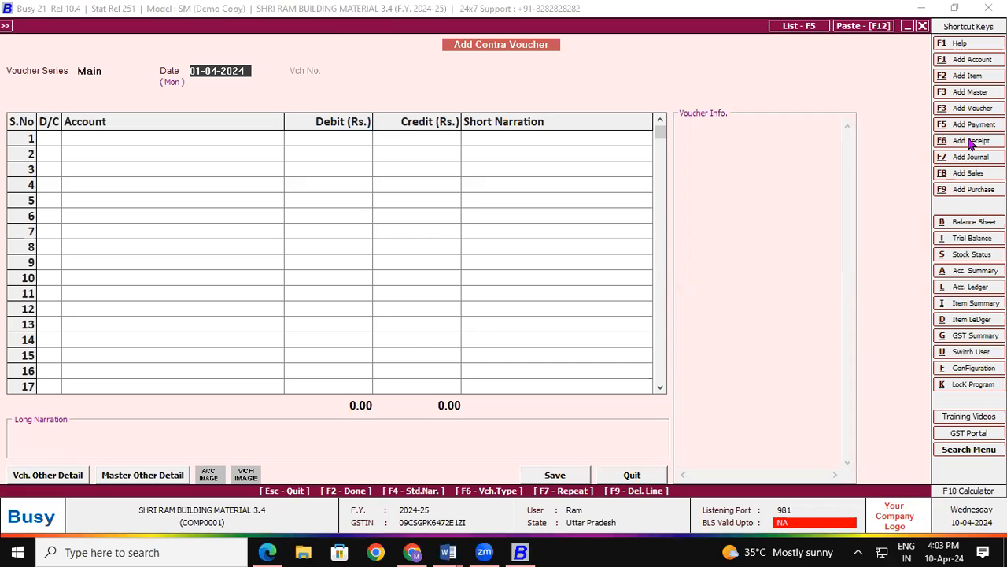
{"action": "key", "text": "Return"}
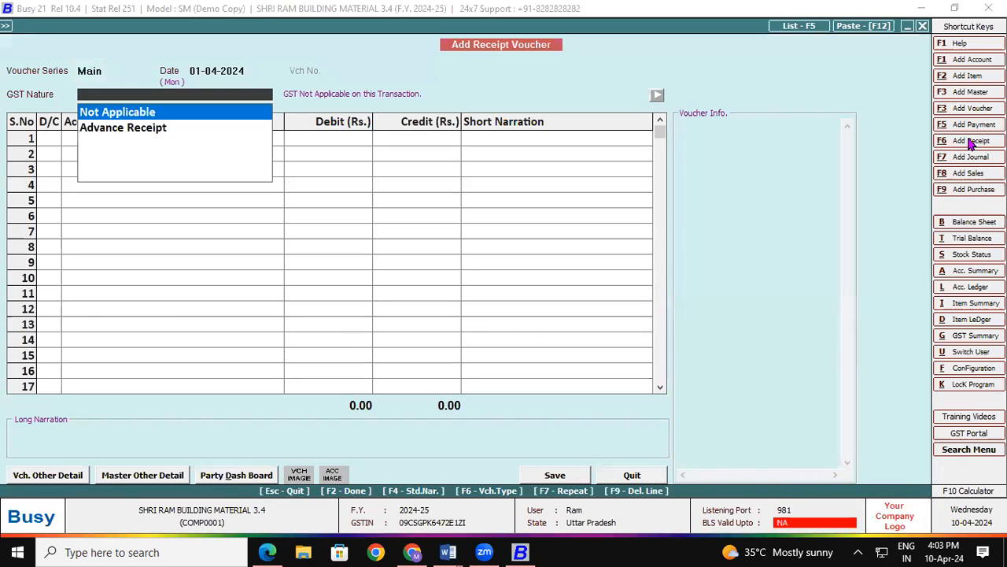
{"action": "key", "text": "Return"}
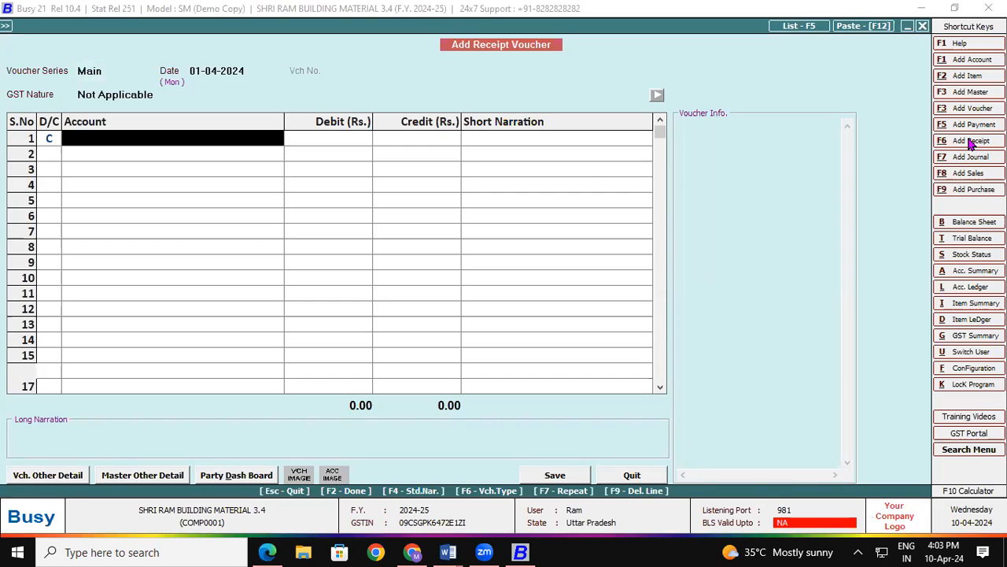
{"action": "type", "text": "su"}
{"action": "key", "text": "BackSpace"}
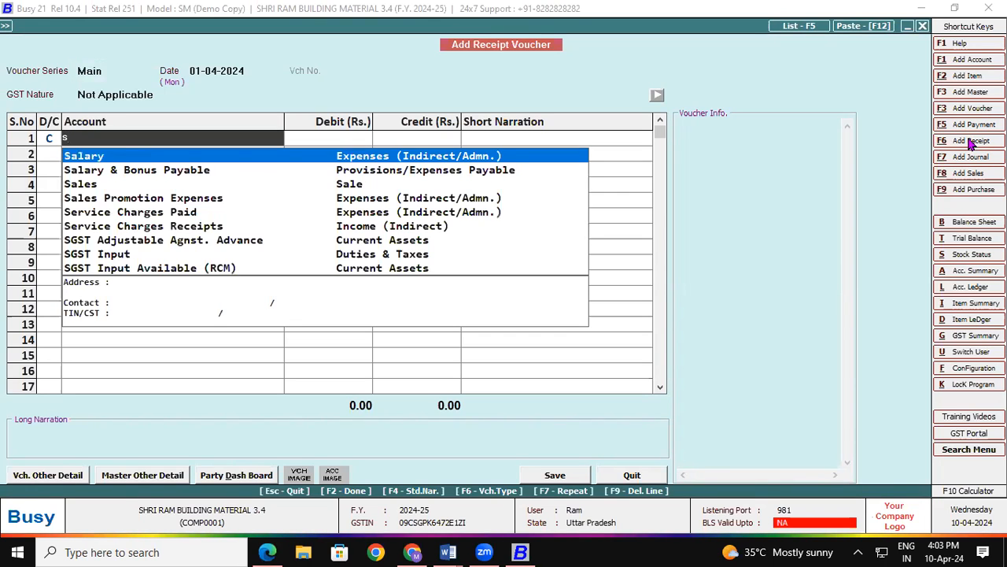
{"action": "key", "text": "BackSpace"}
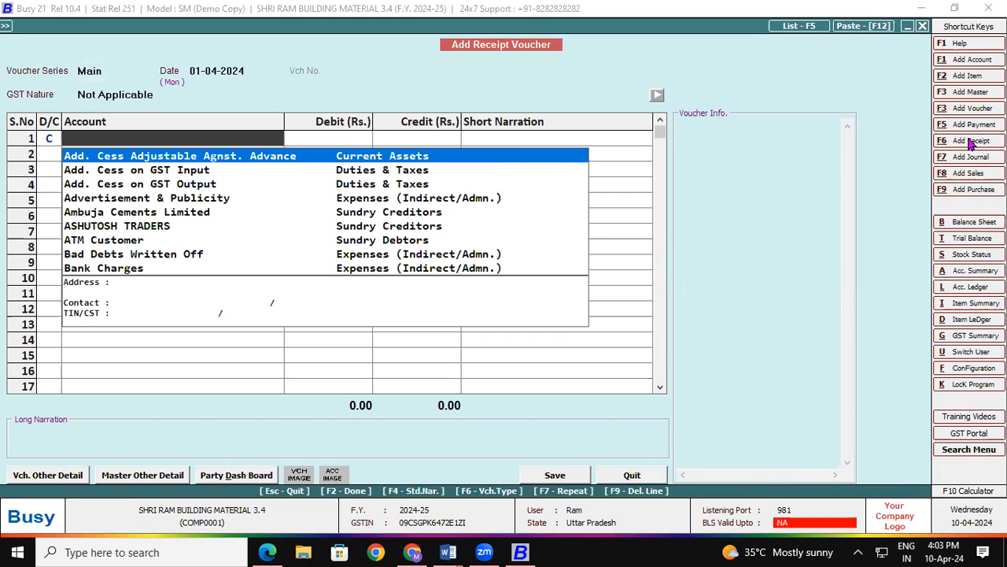
Step: Create an account named Suspense A/c under the Suspense Account group, save it, and use it as the receipt's credit account
{"action": "key", "text": "F3"}
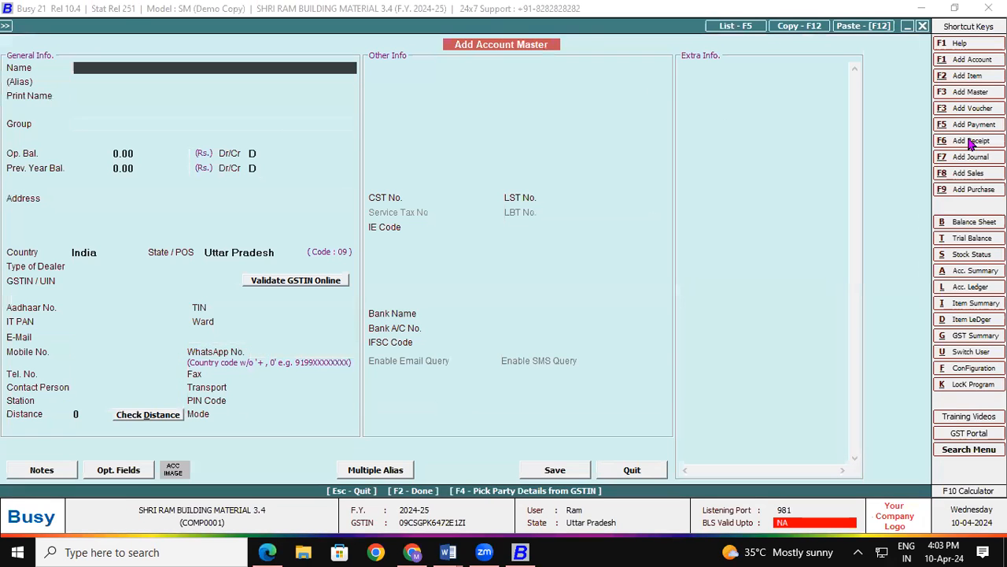
{"action": "type", "text": "Suspense A/c"}
{"action": "key", "text": "Return"}
{"action": "key", "text": "Return"}
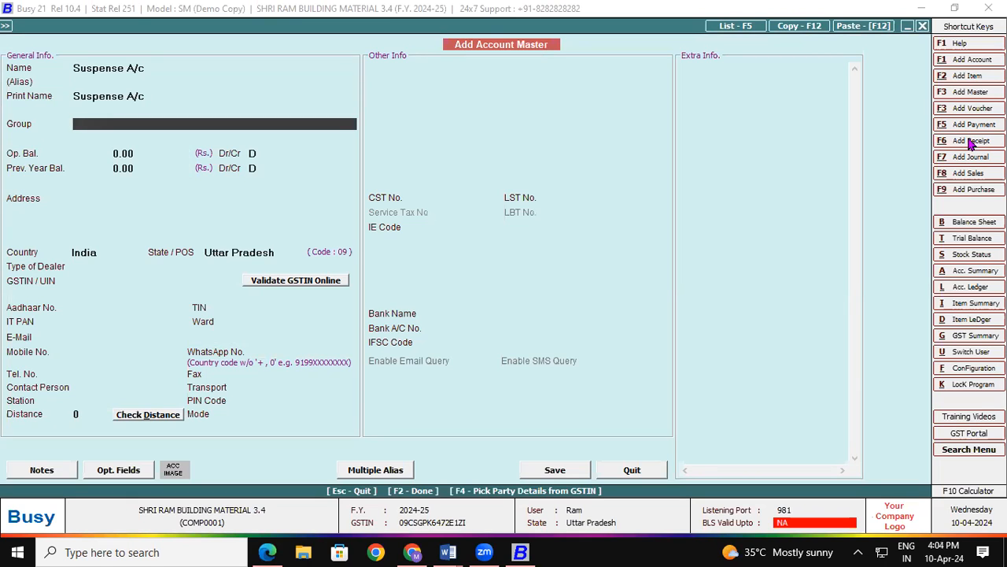
{"action": "type", "text": "su"}
{"action": "key", "text": "Down"}
{"action": "key", "text": "Down"}
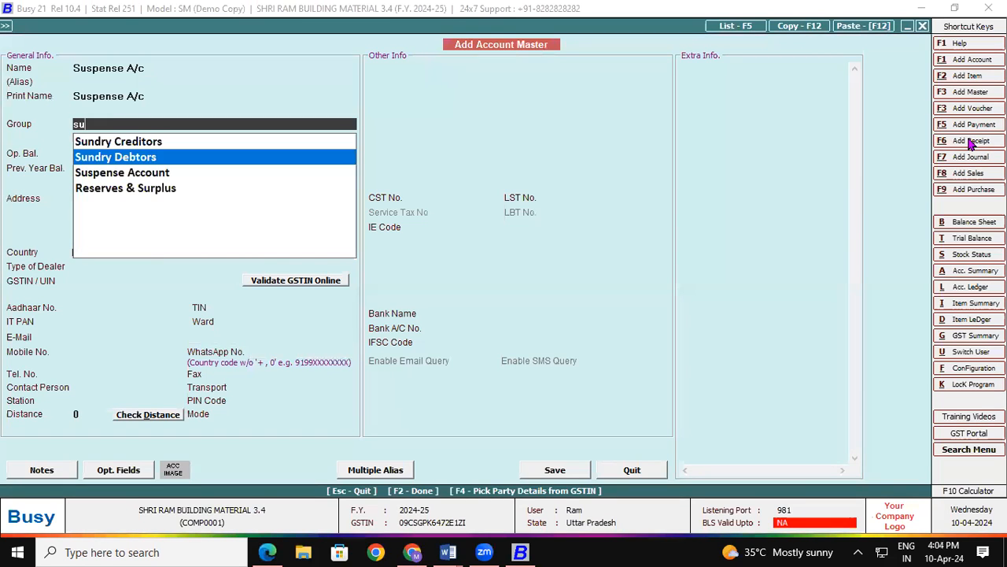
{"action": "key", "text": "Return"}
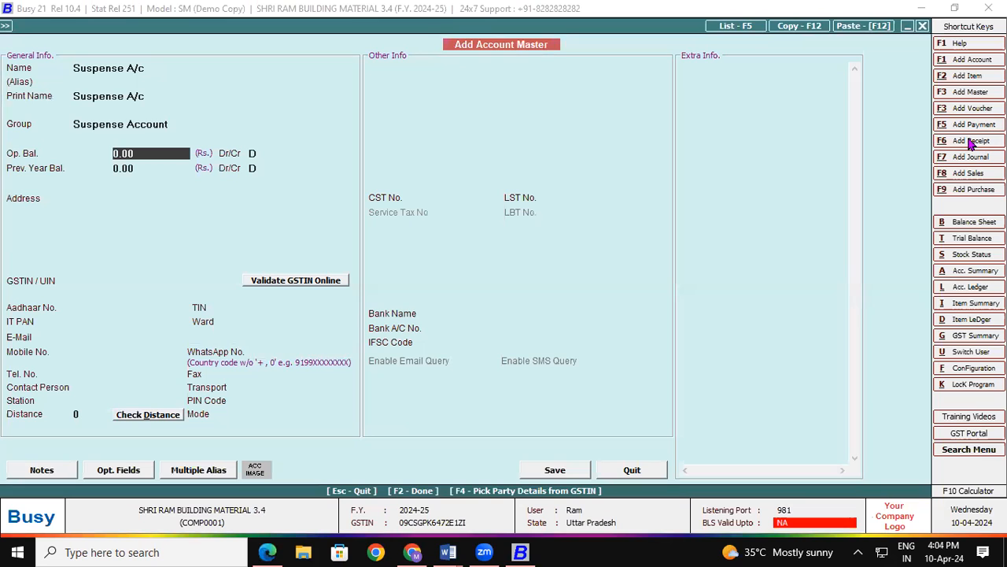
{"action": "key", "text": "F2"}
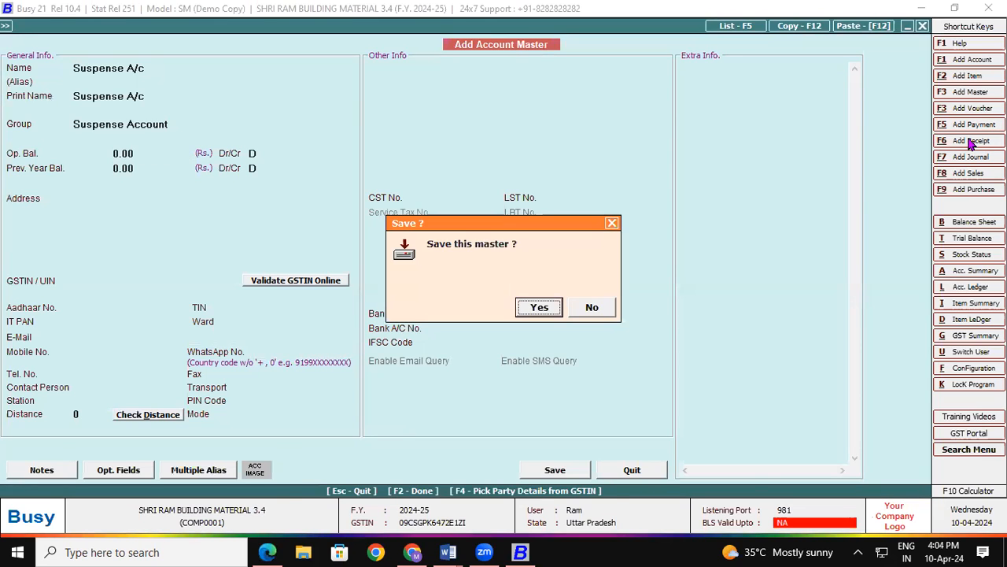
{"action": "key", "text": "Return"}
{"action": "key", "text": "Return"}
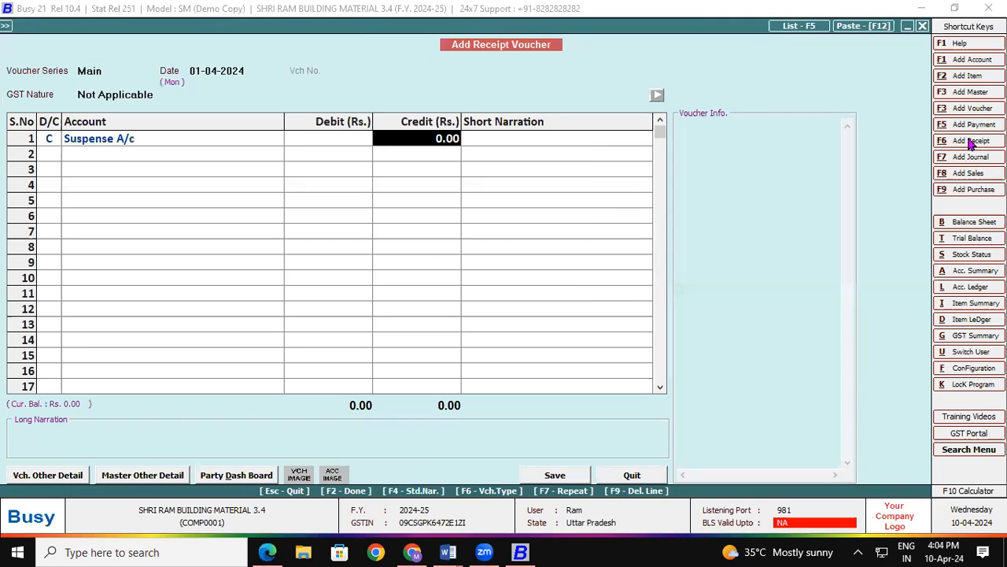
Step: Credit Suspense A/c with 5,220, debit SBI Loan A/c with the same amount, and save the receipt voucher
{"action": "type", "text": "5220"}
{"action": "key", "text": "Return"}
{"action": "key", "text": "Return"}
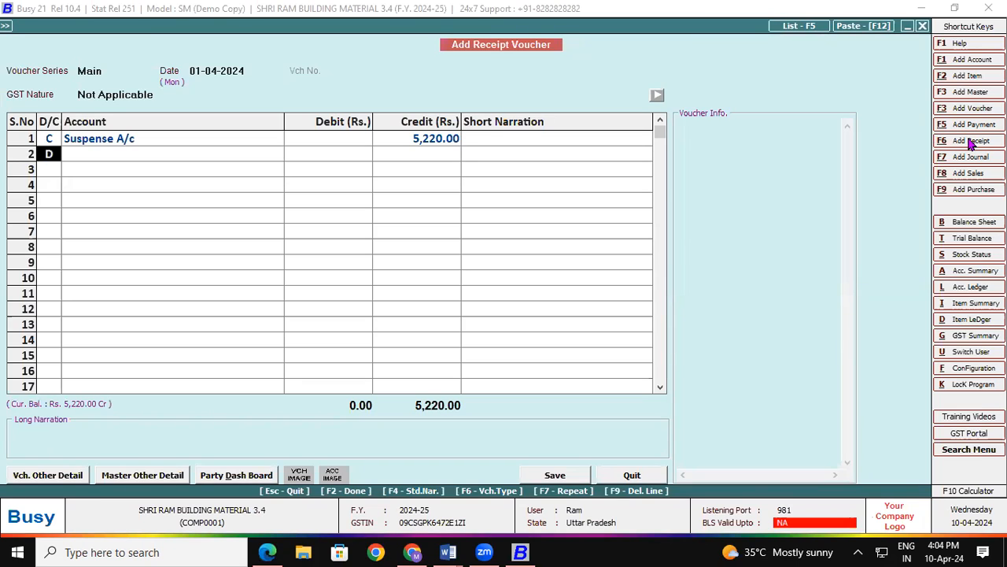
{"action": "key", "text": "Return"}
{"action": "key", "text": "Return"}
{"action": "key", "text": "Return"}
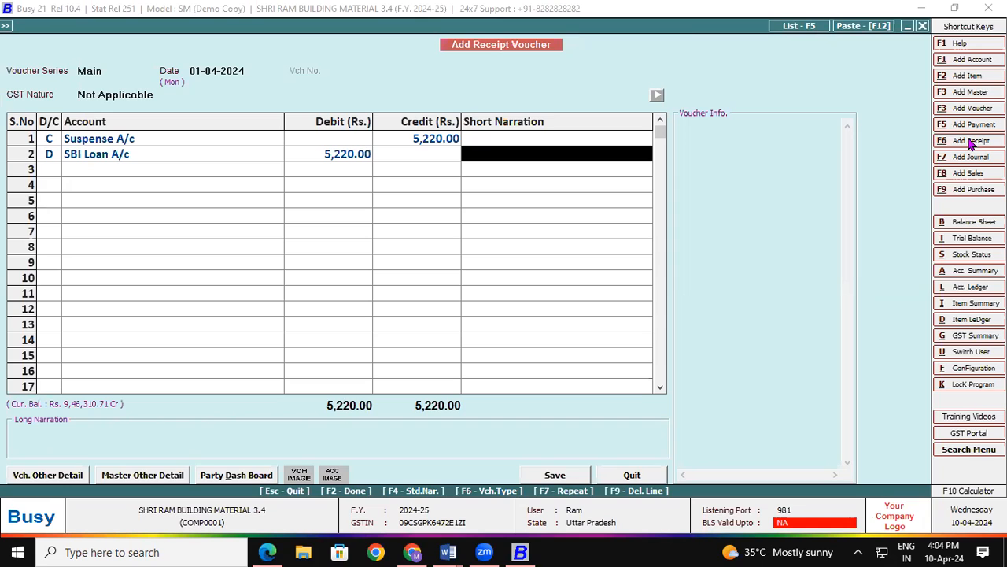
{"action": "left_click", "coordinate": [555, 477]}
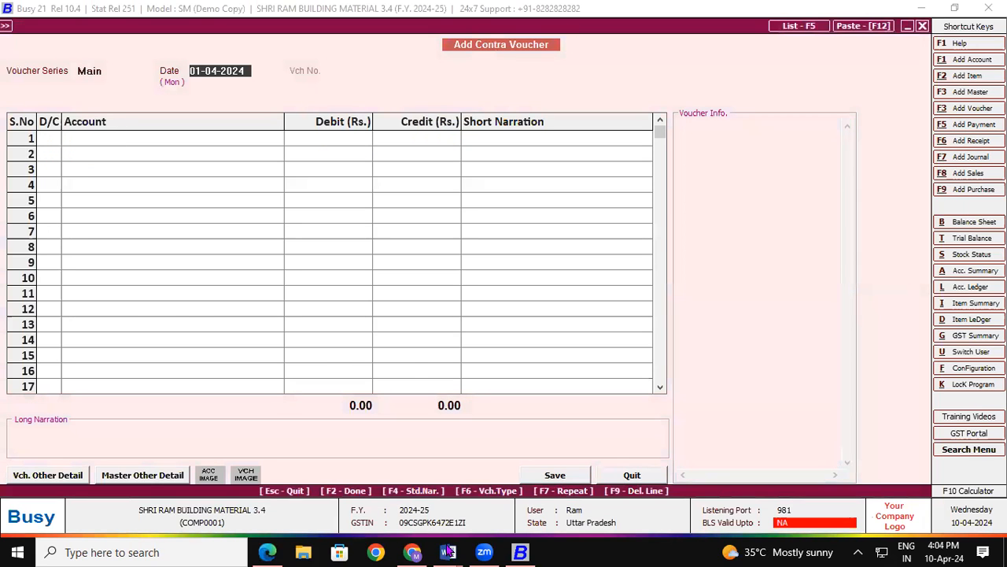
Step: Switch to the bank statement PDF in Edge, underline the 35,000.00 cash deposit credit, and return to Busy
{"action": "left_click", "coordinate": [267, 552]}
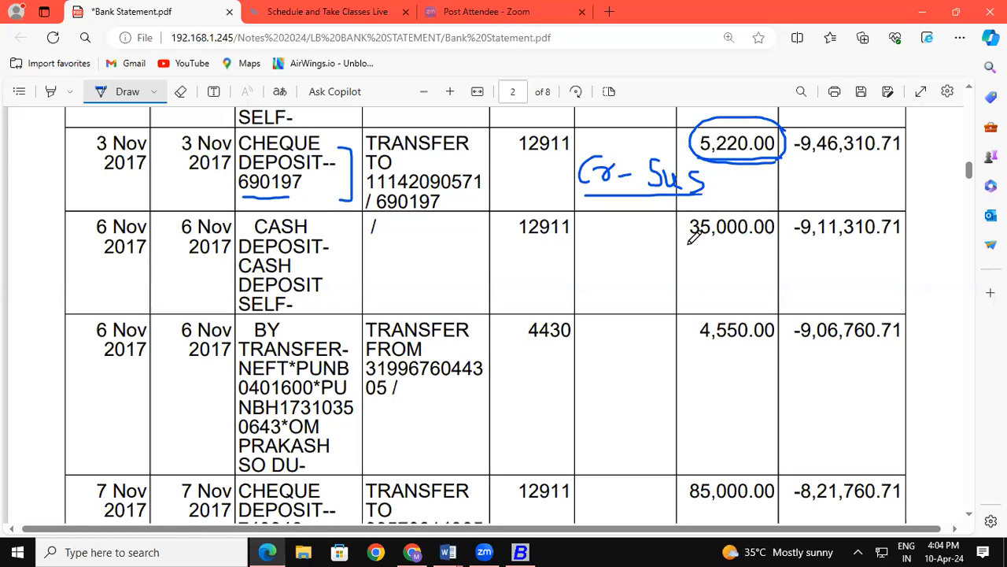
{"action": "left_click_drag", "start_coordinate": [689, 241], "coordinate": [776, 236]}
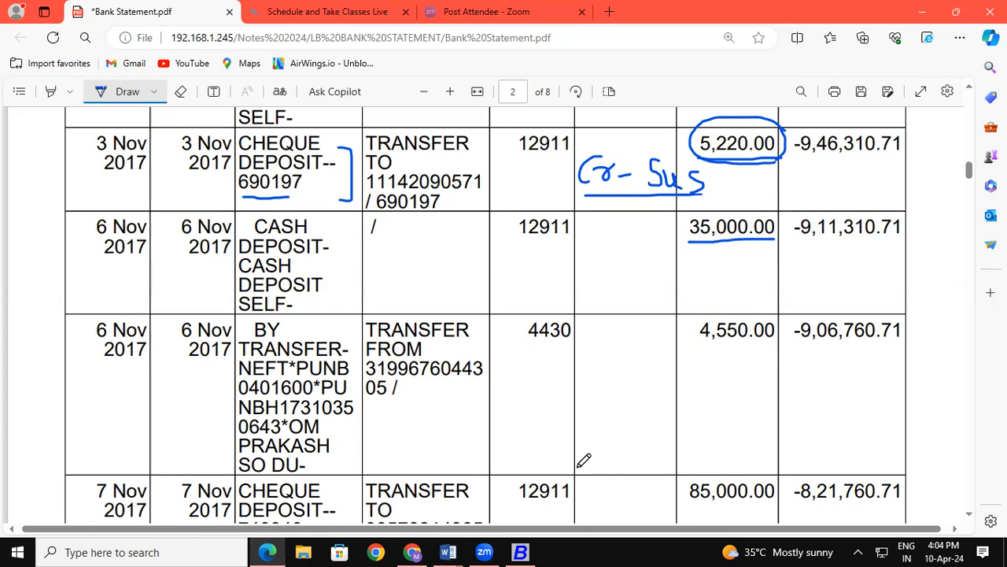
{"action": "left_click", "coordinate": [516, 547]}
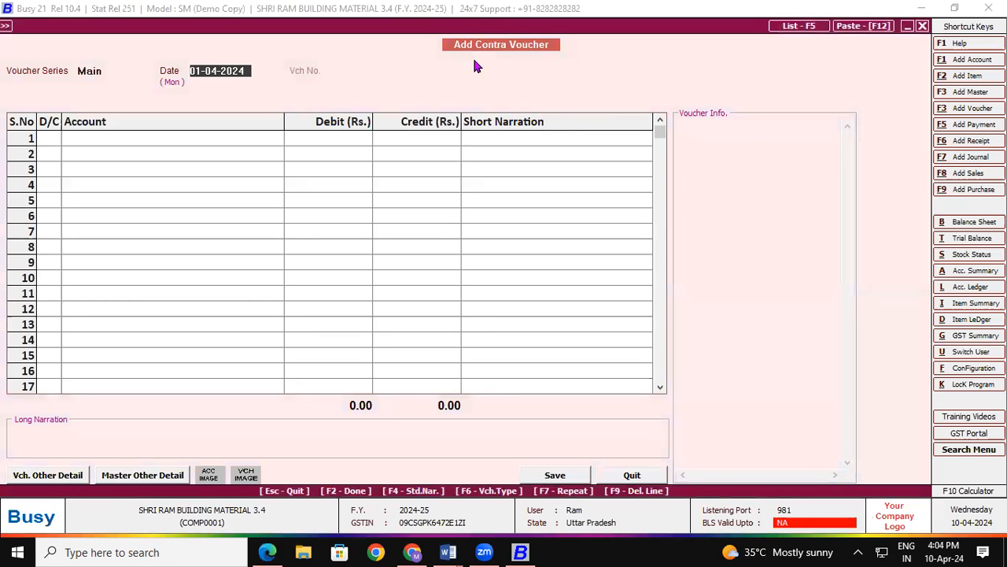
Step: Debit SBI Loan A/c with 35,000 in a new contra voucher dated 01-04-2024
{"action": "key", "text": "Return"}
{"action": "key", "text": "Return"}
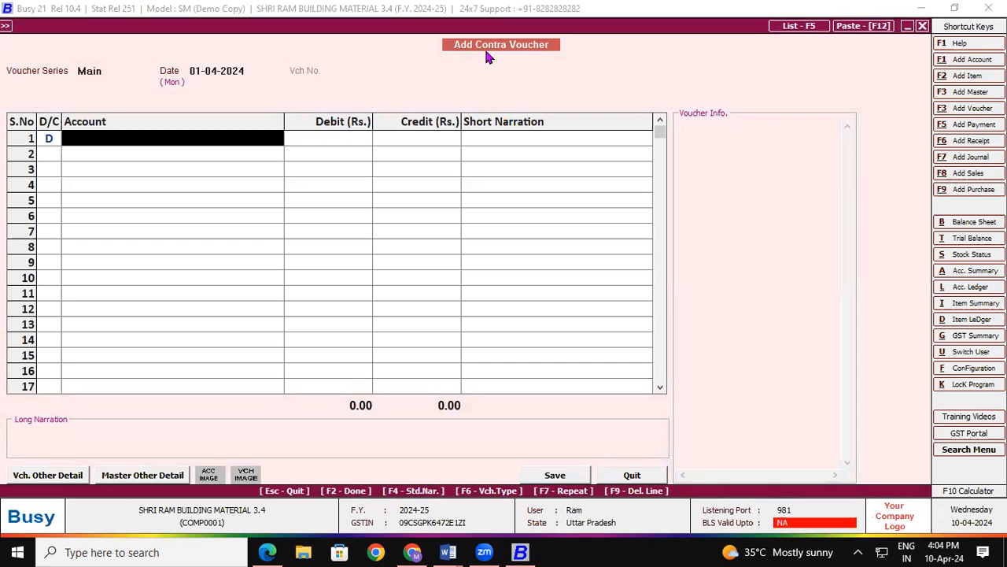
{"action": "type", "text": "sbi"}
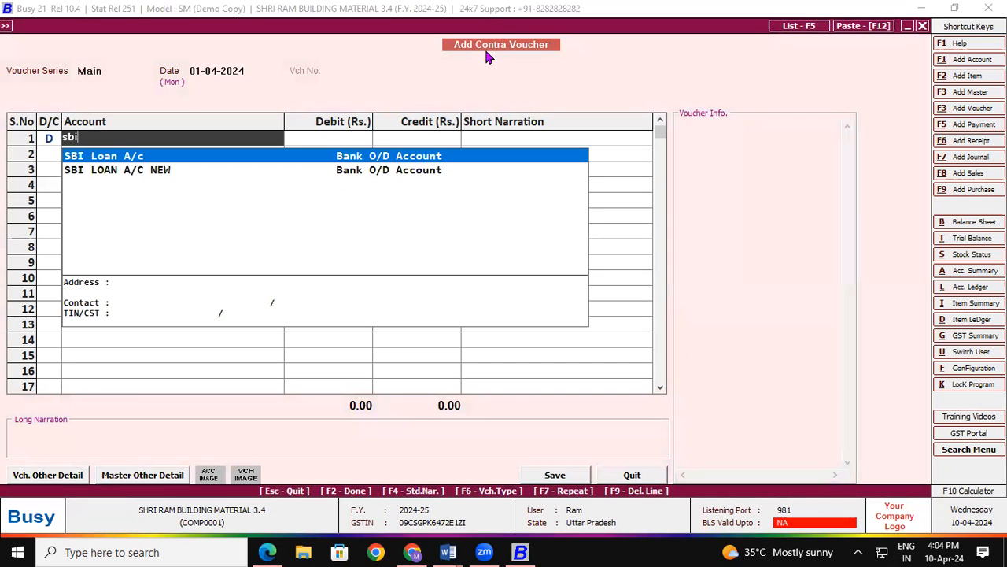
{"action": "key", "text": "Return"}
{"action": "type", "text": "350000"}
{"action": "key", "text": "BackSpace"}
{"action": "key", "text": "Return"}
{"action": "key", "text": "Return"}
{"action": "key", "text": "Return"}
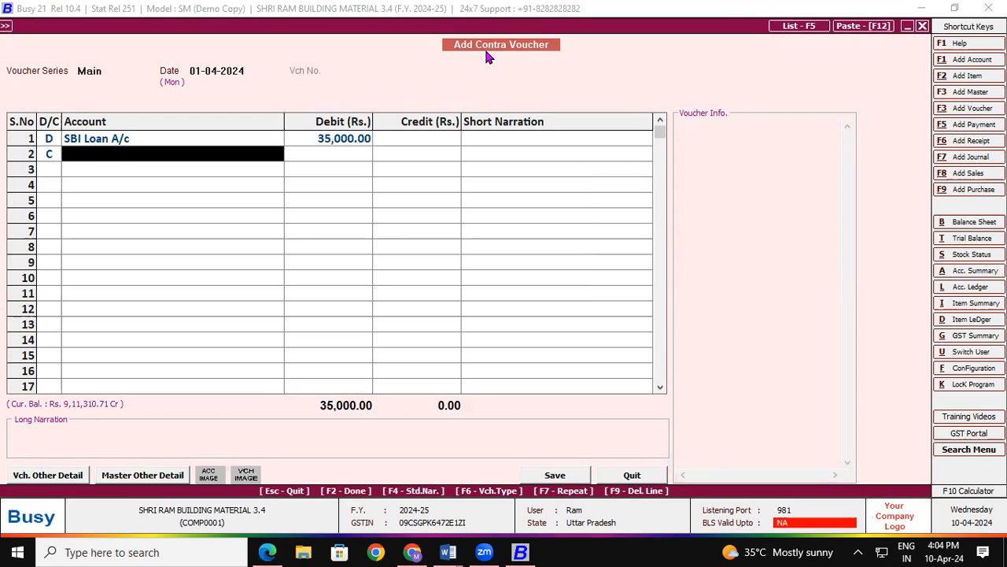
Step: Choose Cash as the credit account for the full 35,000 and save the contra voucher
{"action": "type", "text": "cash"}
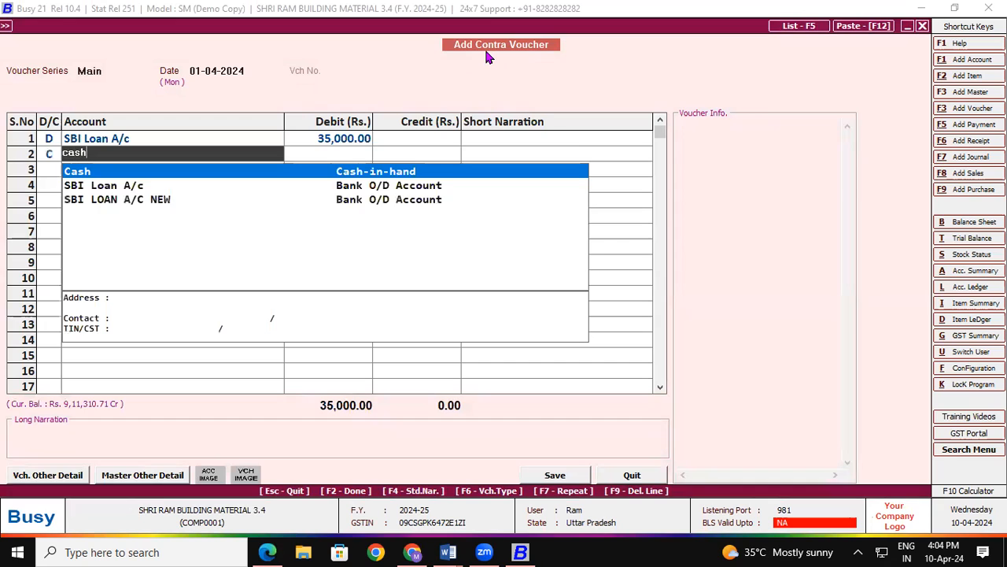
{"action": "key", "text": "Return"}
{"action": "key", "text": "Return"}
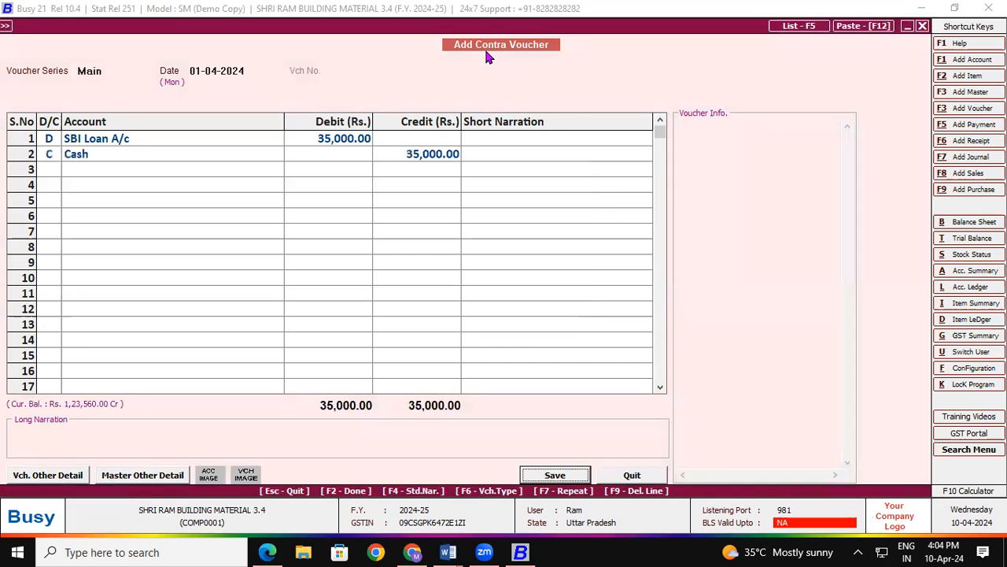
{"action": "key", "text": "Return"}
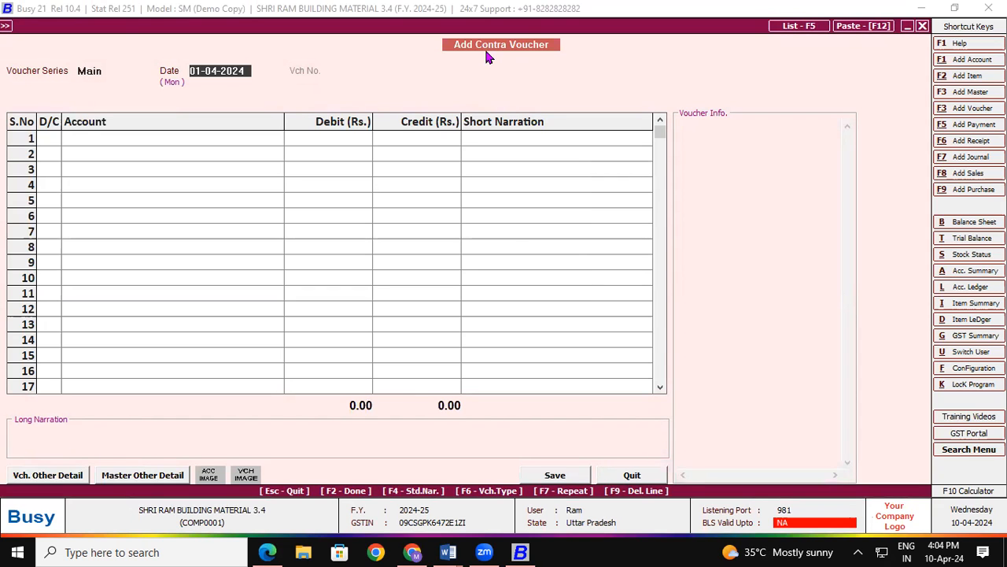
Step: Switch to the bank statement in Edge and draw a double line below the balance of the 35,000.00 cash deposit row
{"action": "left_click", "coordinate": [268, 552]}
{"action": "left_click_drag", "start_coordinate": [782, 257], "coordinate": [860, 256]}
{"action": "left_click_drag", "start_coordinate": [781, 268], "coordinate": [847, 268]}
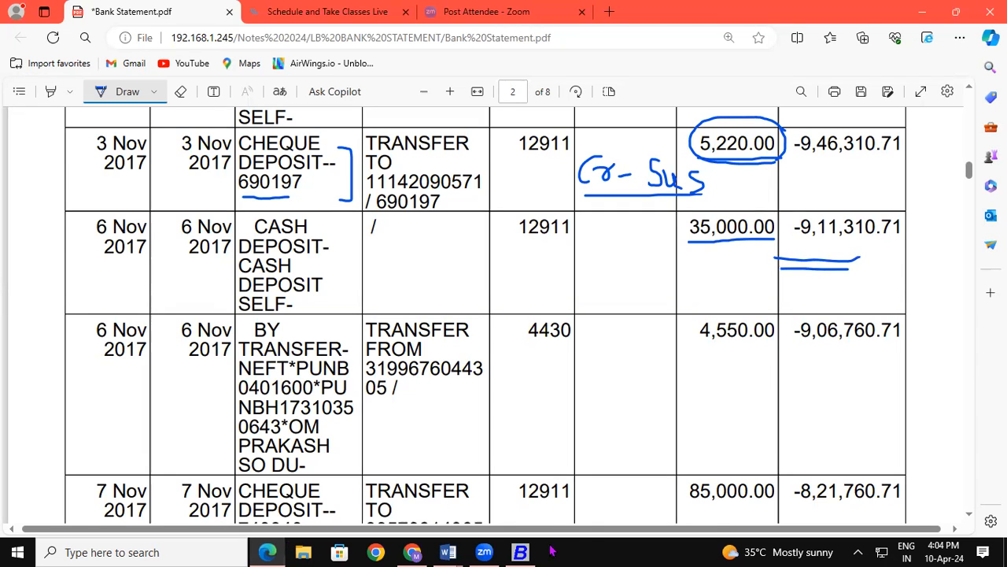
Step: Switch to Busy, leave the contra voucher, and open the SBI Loan A/c ledger for 01-04-2024 to check the last entry's balance
{"action": "left_click", "coordinate": [520, 552]}
{"action": "key", "text": "Escape"}
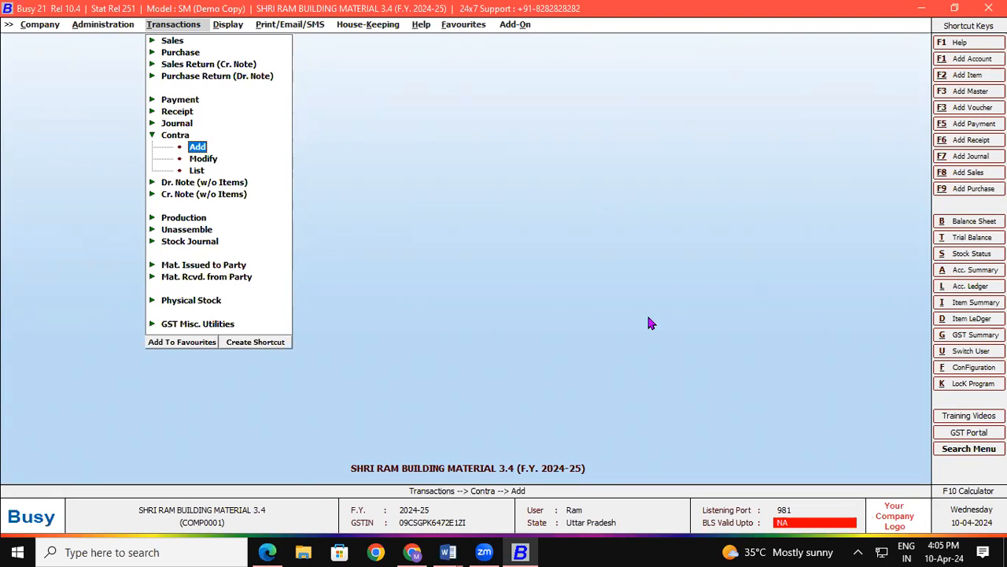
{"action": "key", "text": "alt+l"}
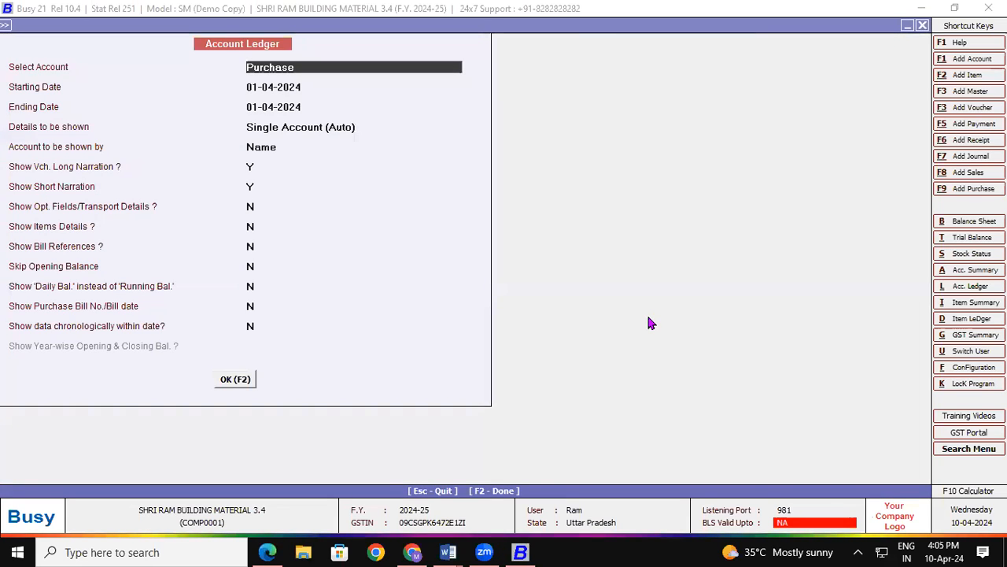
{"action": "type", "text": "sbi"}
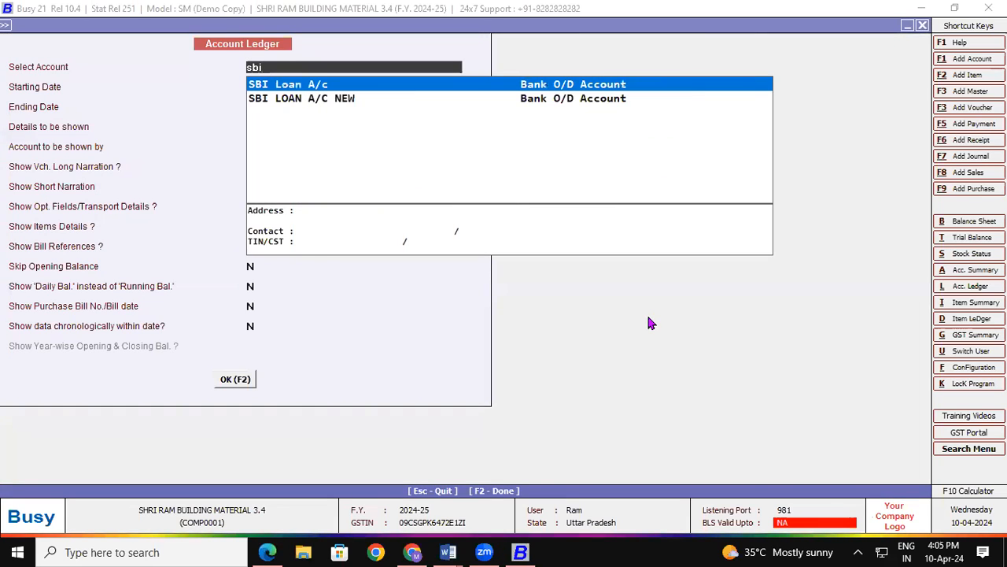
{"action": "key", "text": "Return"}
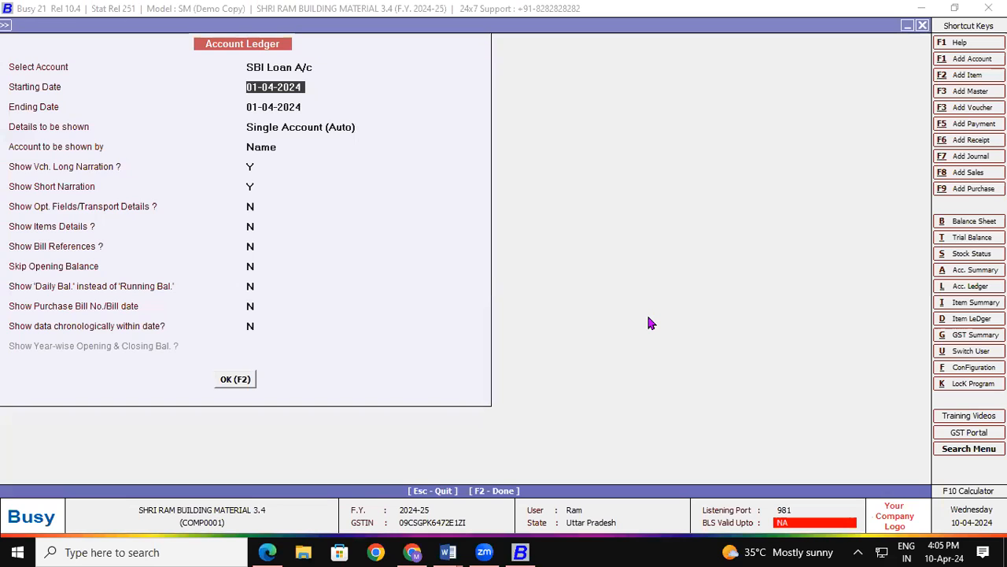
{"action": "key", "text": "F2"}
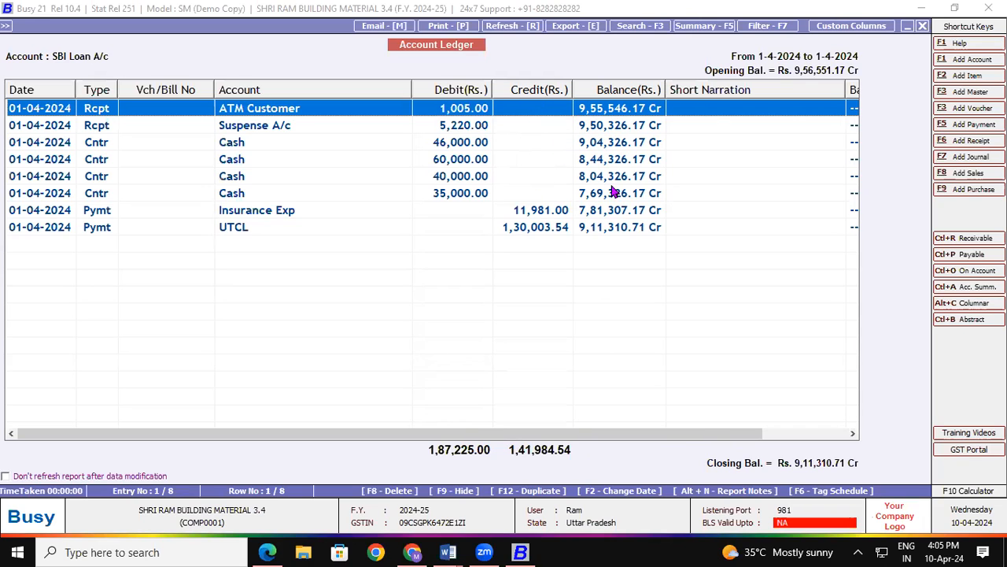
{"action": "left_click", "coordinate": [599, 228]}
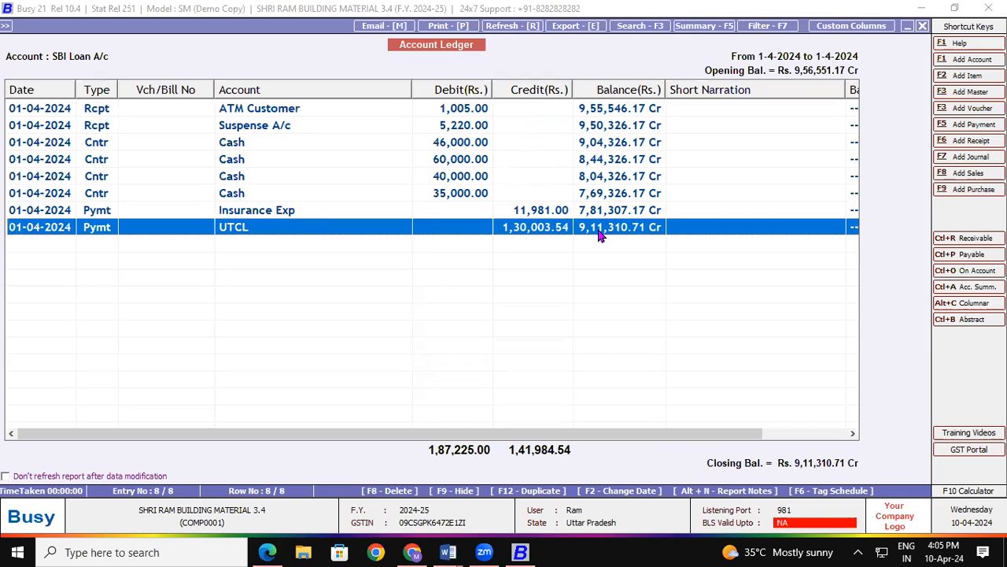
Step: Return to the bank statement in Edge and underline the -9,11,310.71 balance of the 35,000.00 cash deposit row
{"action": "left_click", "coordinate": [268, 552]}
{"action": "left_click_drag", "start_coordinate": [780, 268], "coordinate": [859, 256]}
{"action": "left_click_drag", "start_coordinate": [799, 244], "coordinate": [898, 243]}
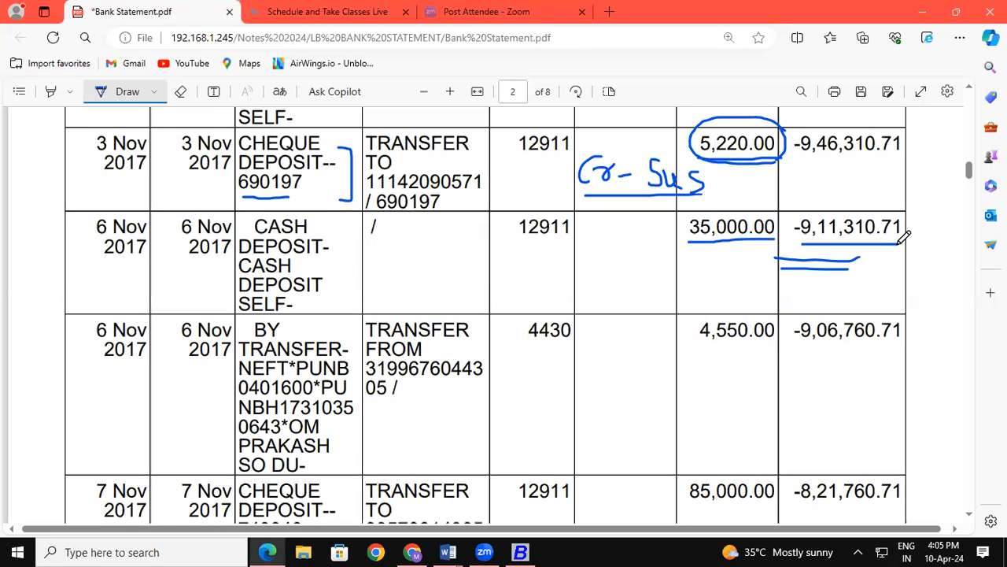